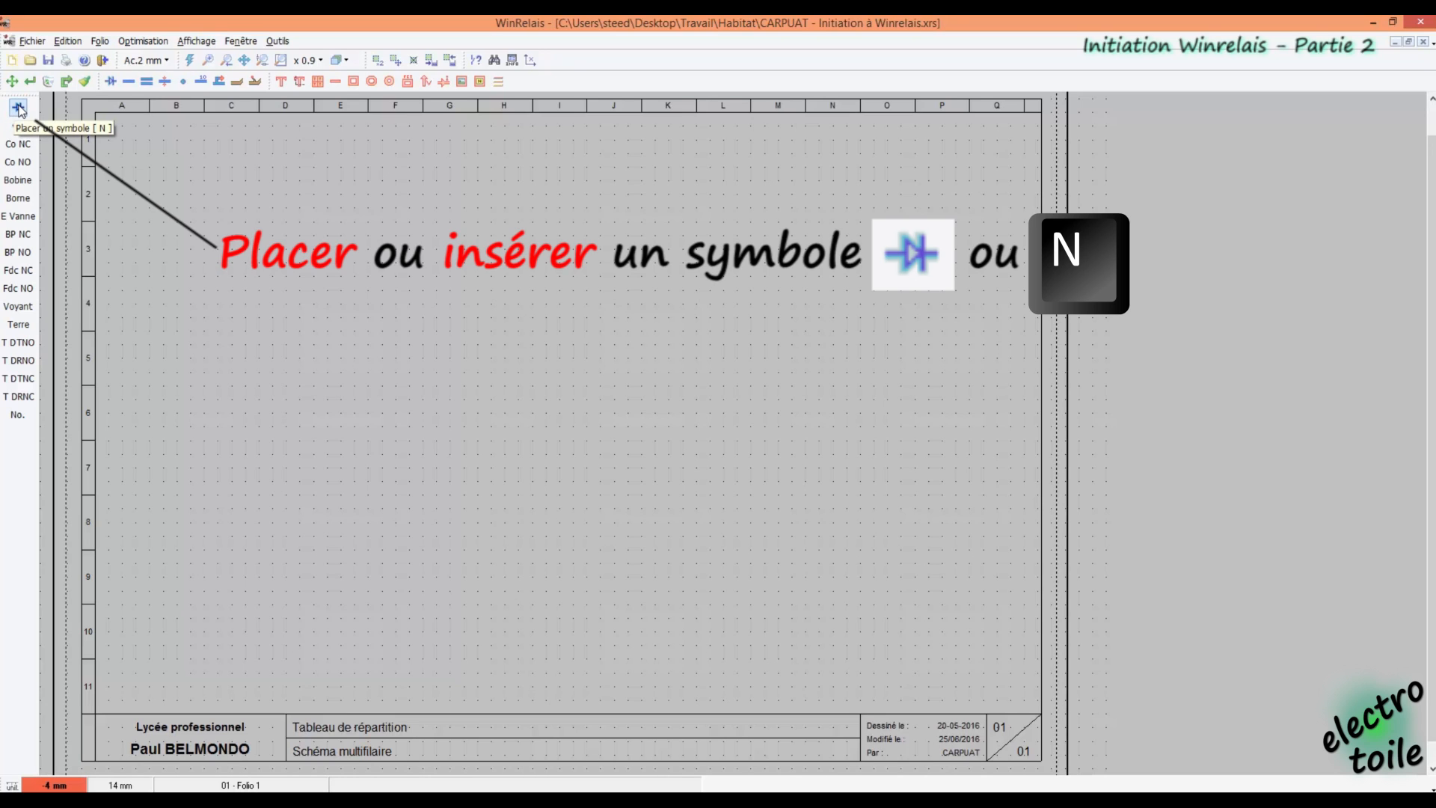
Choose the Disjoncteur Différentiel Uni+Neutre symbol from the Habitat Tertiaire library for placement
{"action": "left_click", "coordinate": [20, 110]}
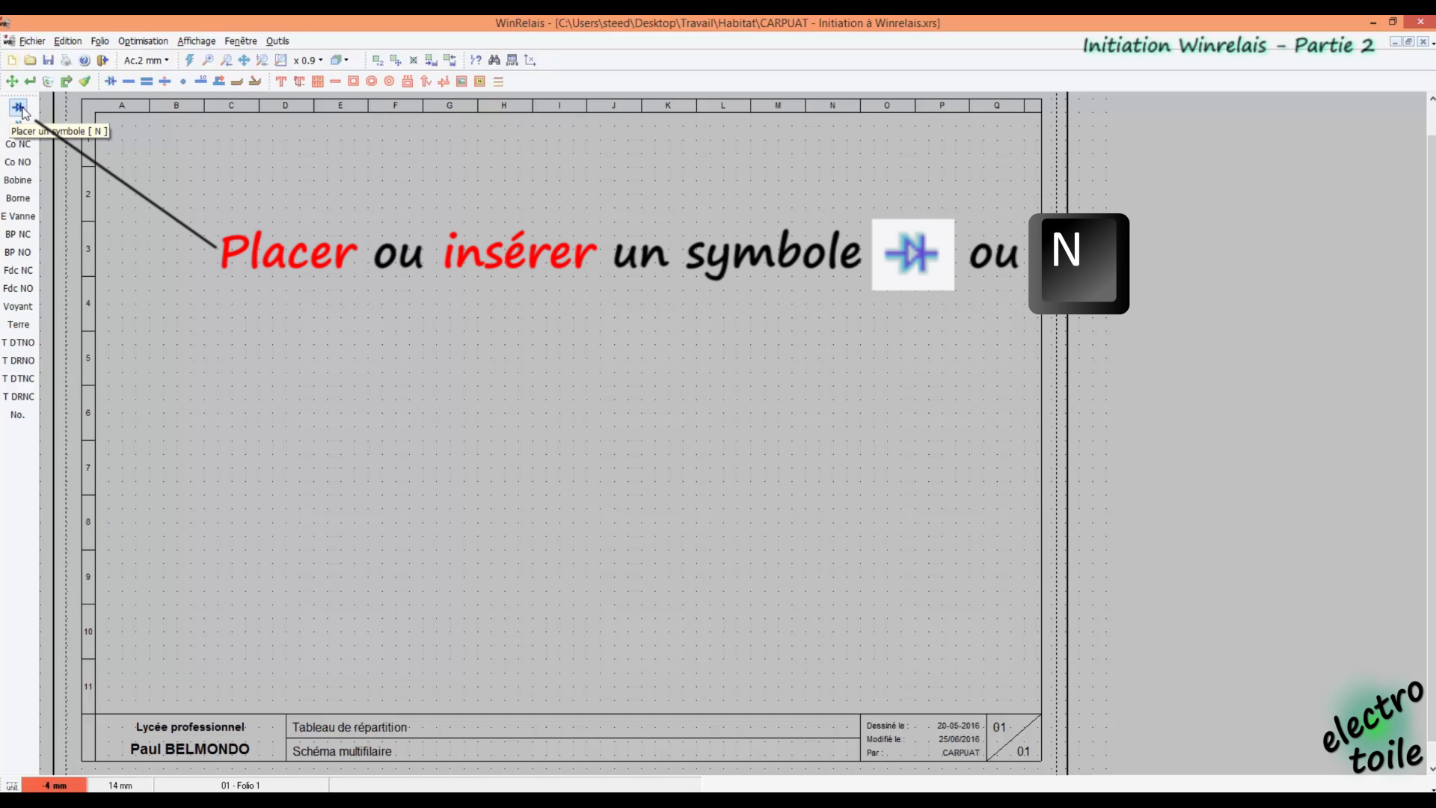
{"action": "left_click", "coordinate": [25, 110]}
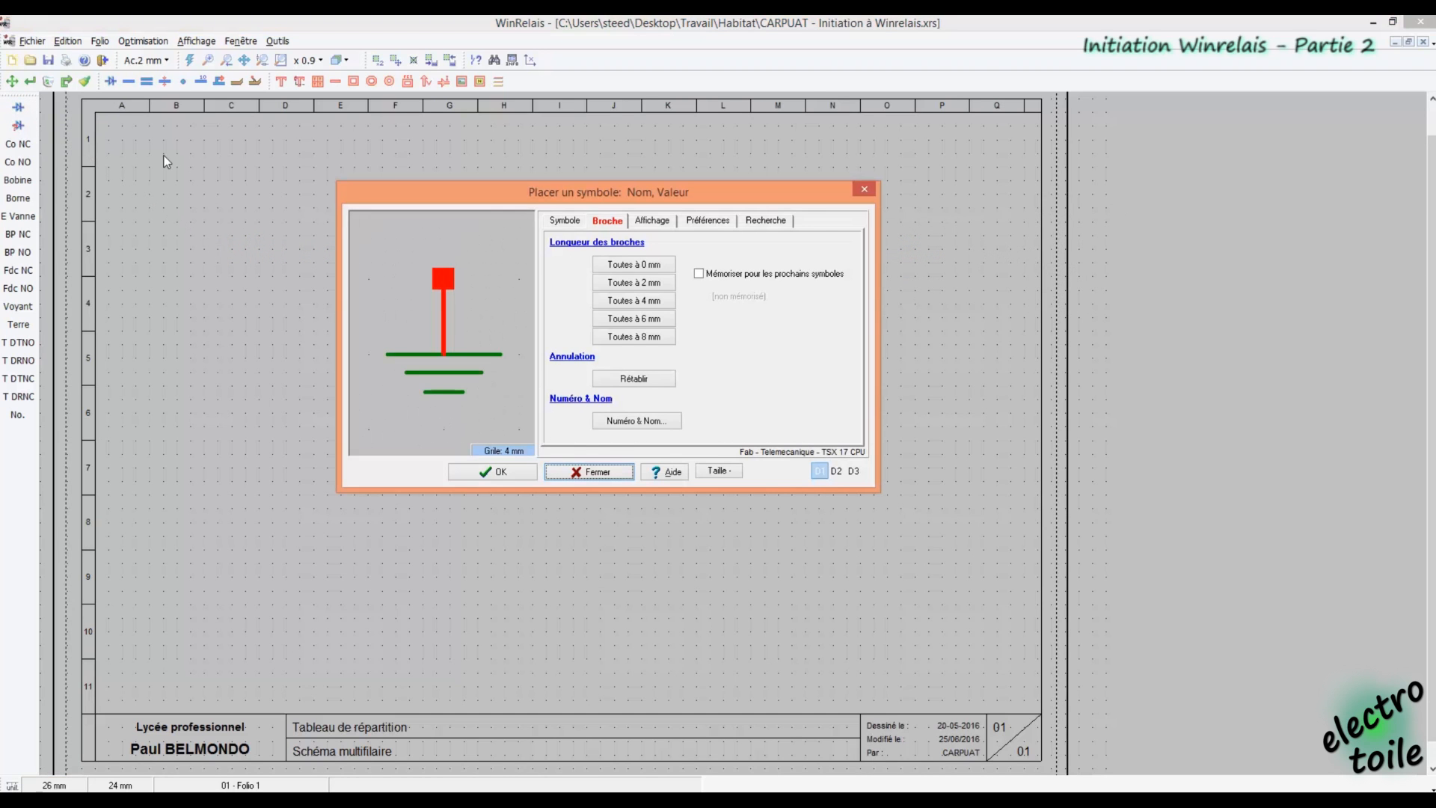
{"action": "left_click", "coordinate": [565, 223]}
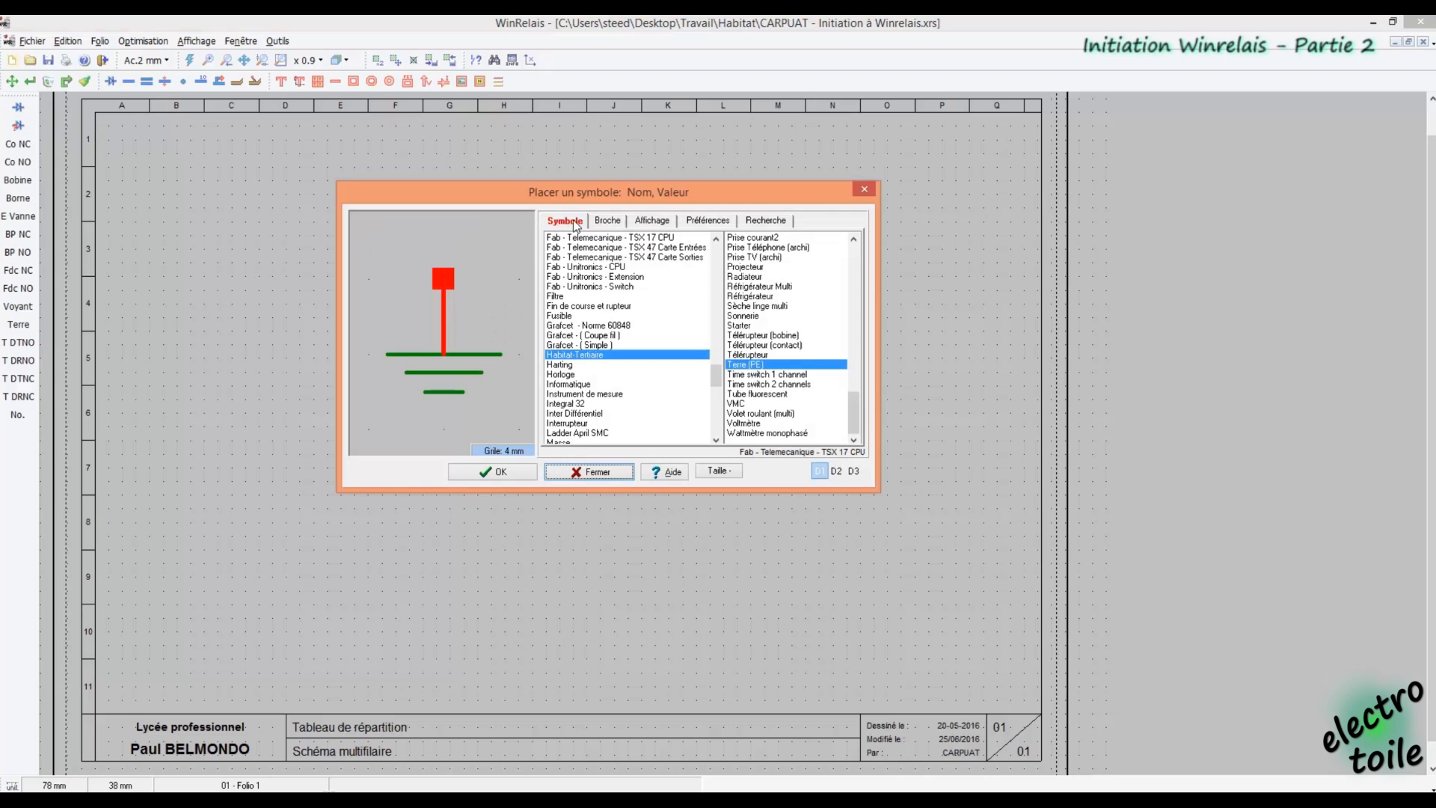
{"action": "left_click", "coordinate": [607, 223]}
{"action": "left_click", "coordinate": [650, 223]}
{"action": "left_click", "coordinate": [574, 223]}
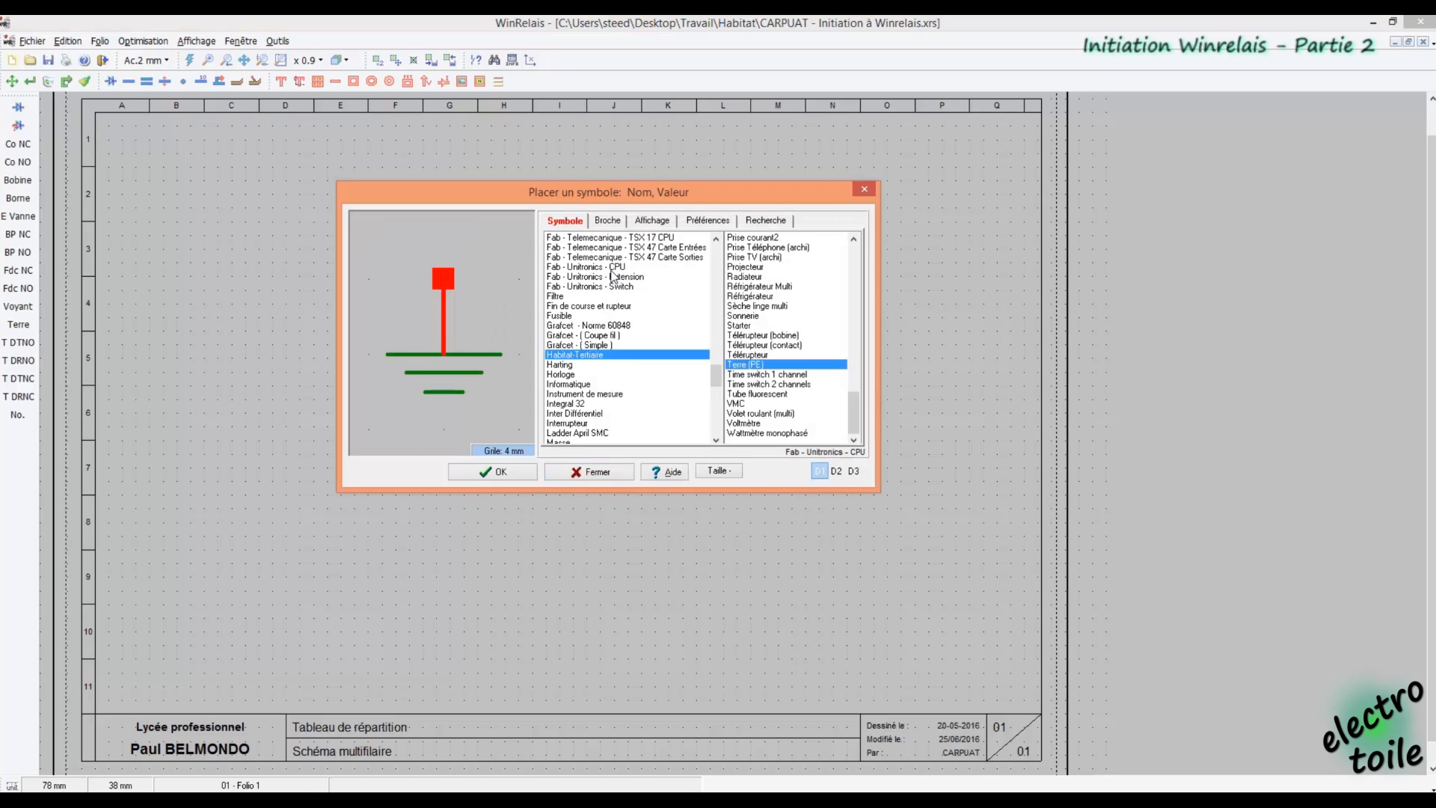
{"action": "left_click_drag", "start_coordinate": [717, 374], "coordinate": [717, 371]}
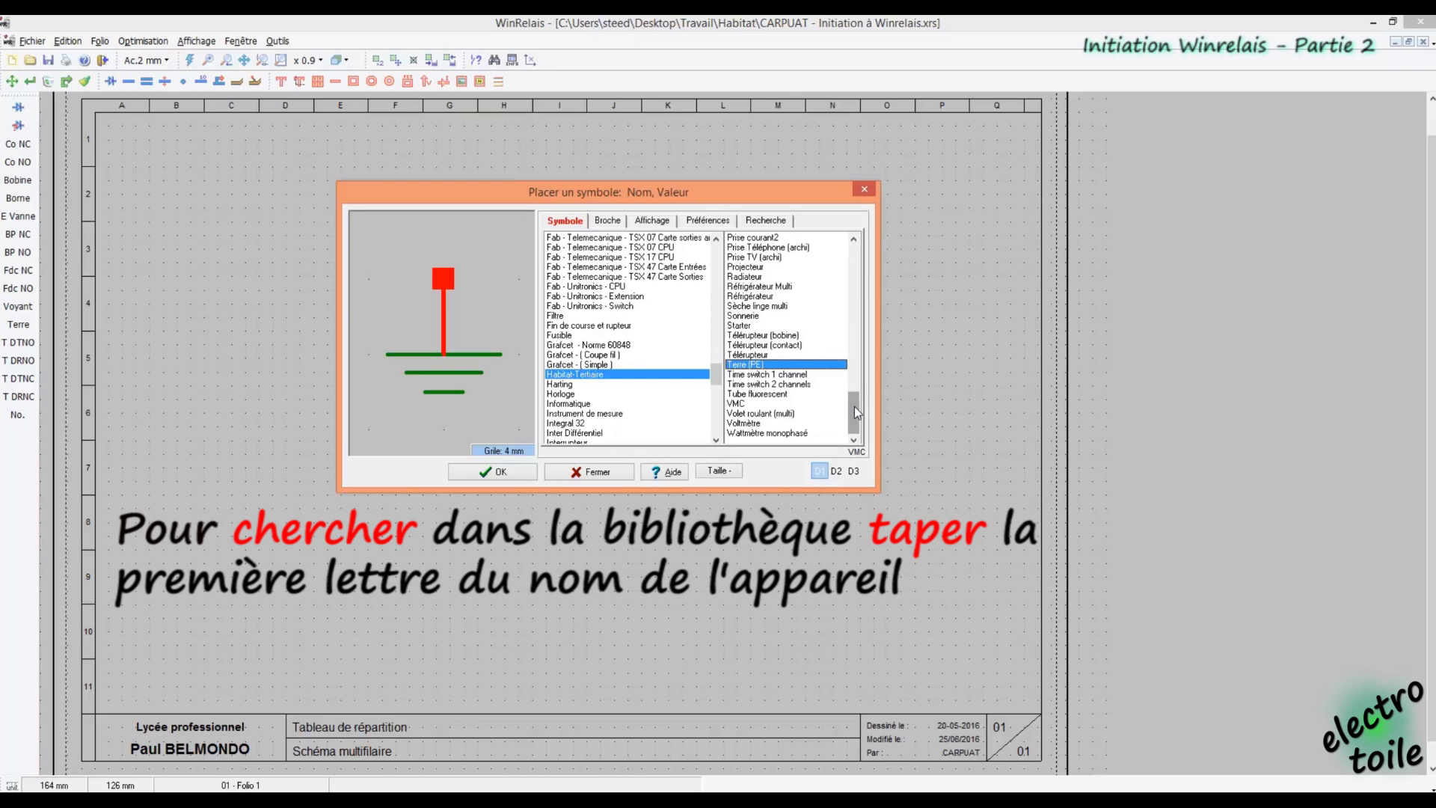
{"action": "key", "text": "d"}
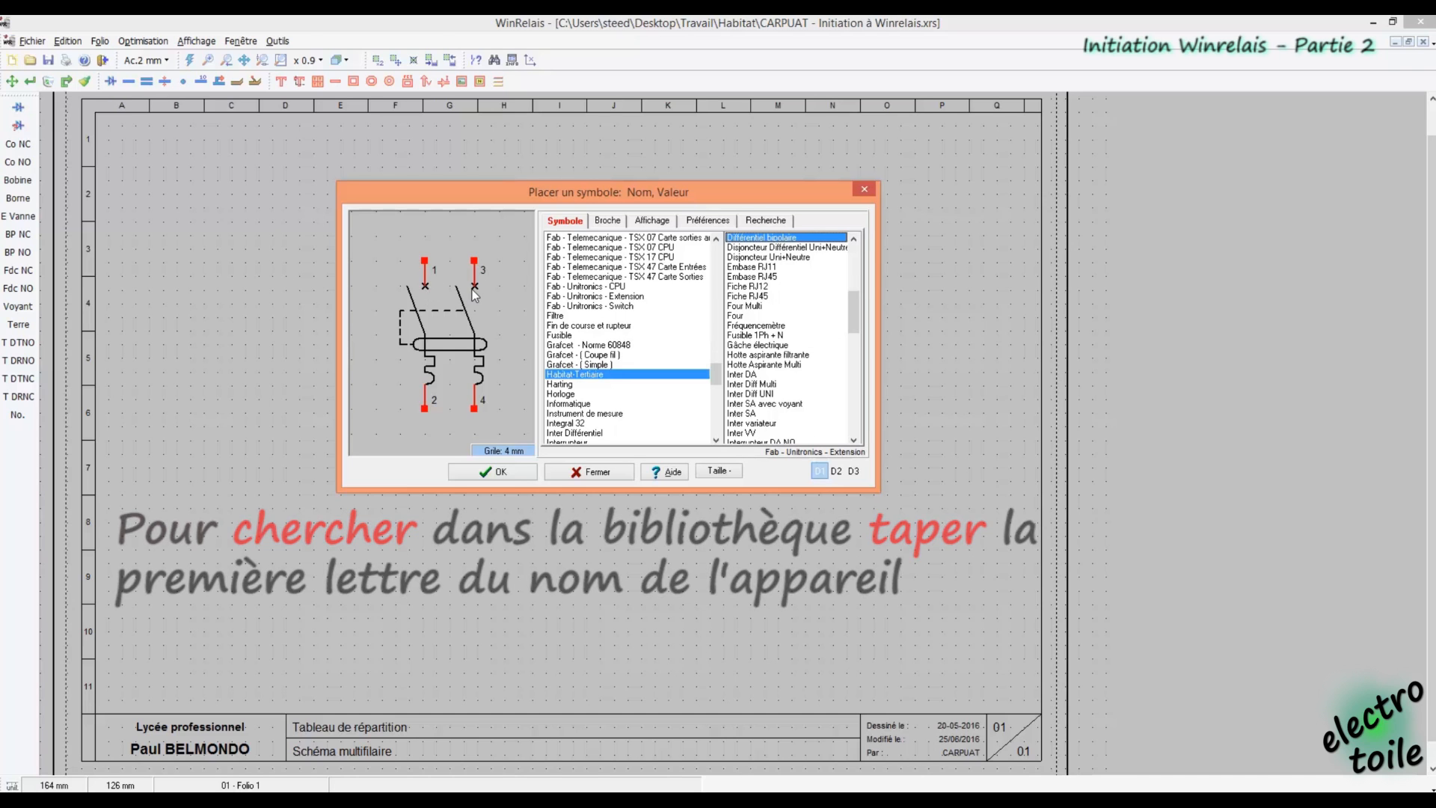
{"action": "left_click", "coordinate": [769, 248]}
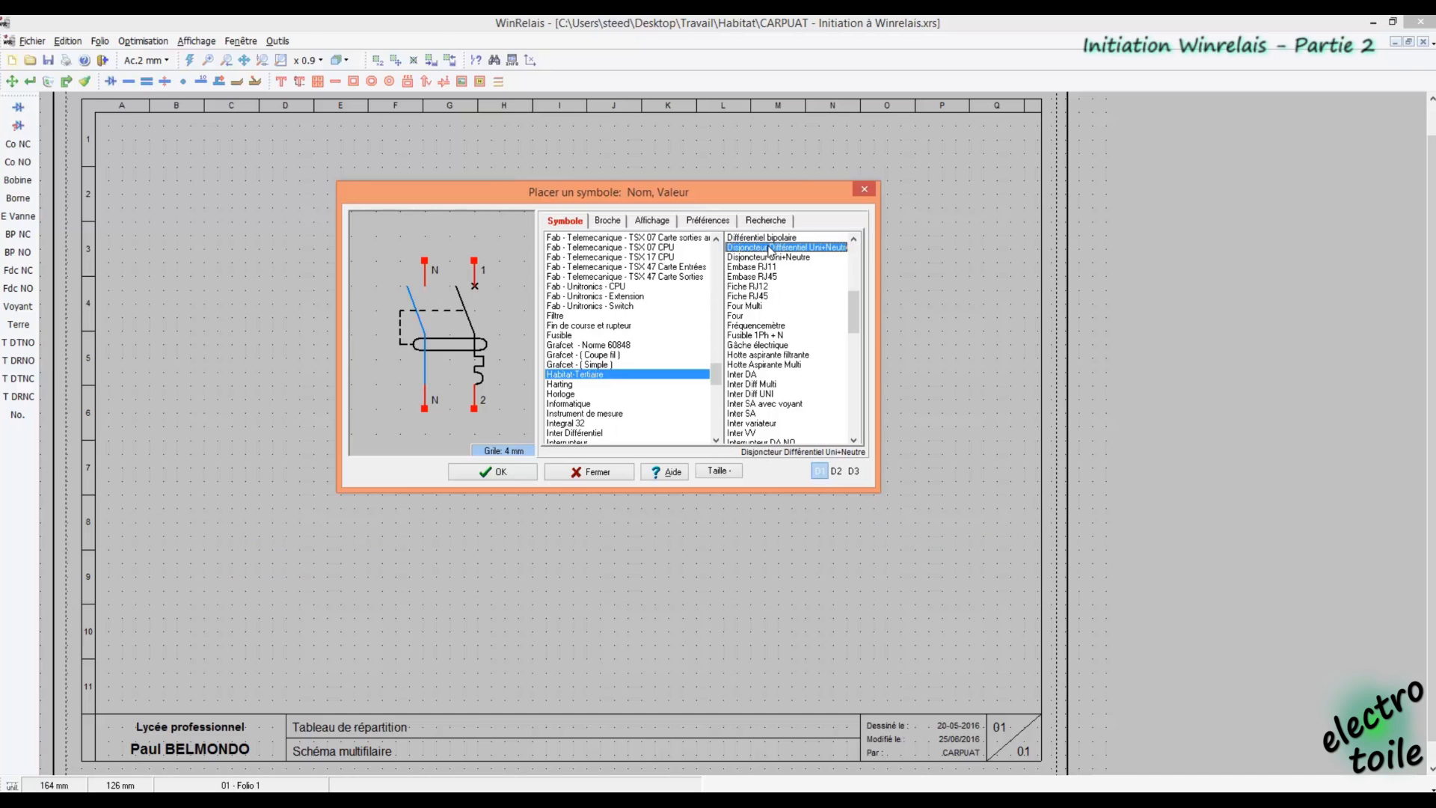
Place the normal-size differential breaker near column H, row 1 of the folio, and delete it
{"action": "left_click", "coordinate": [514, 475]}
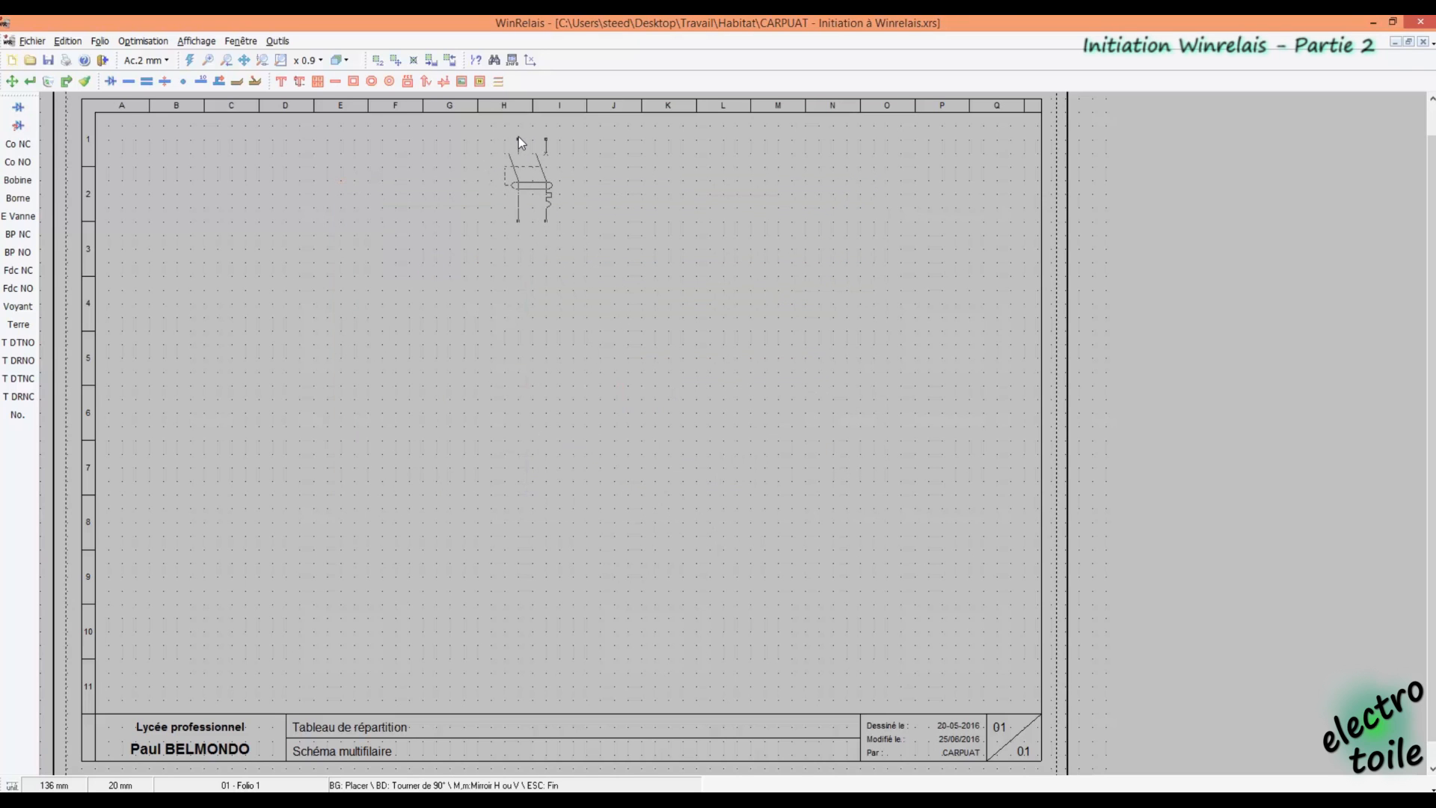
{"action": "left_click", "coordinate": [518, 136]}
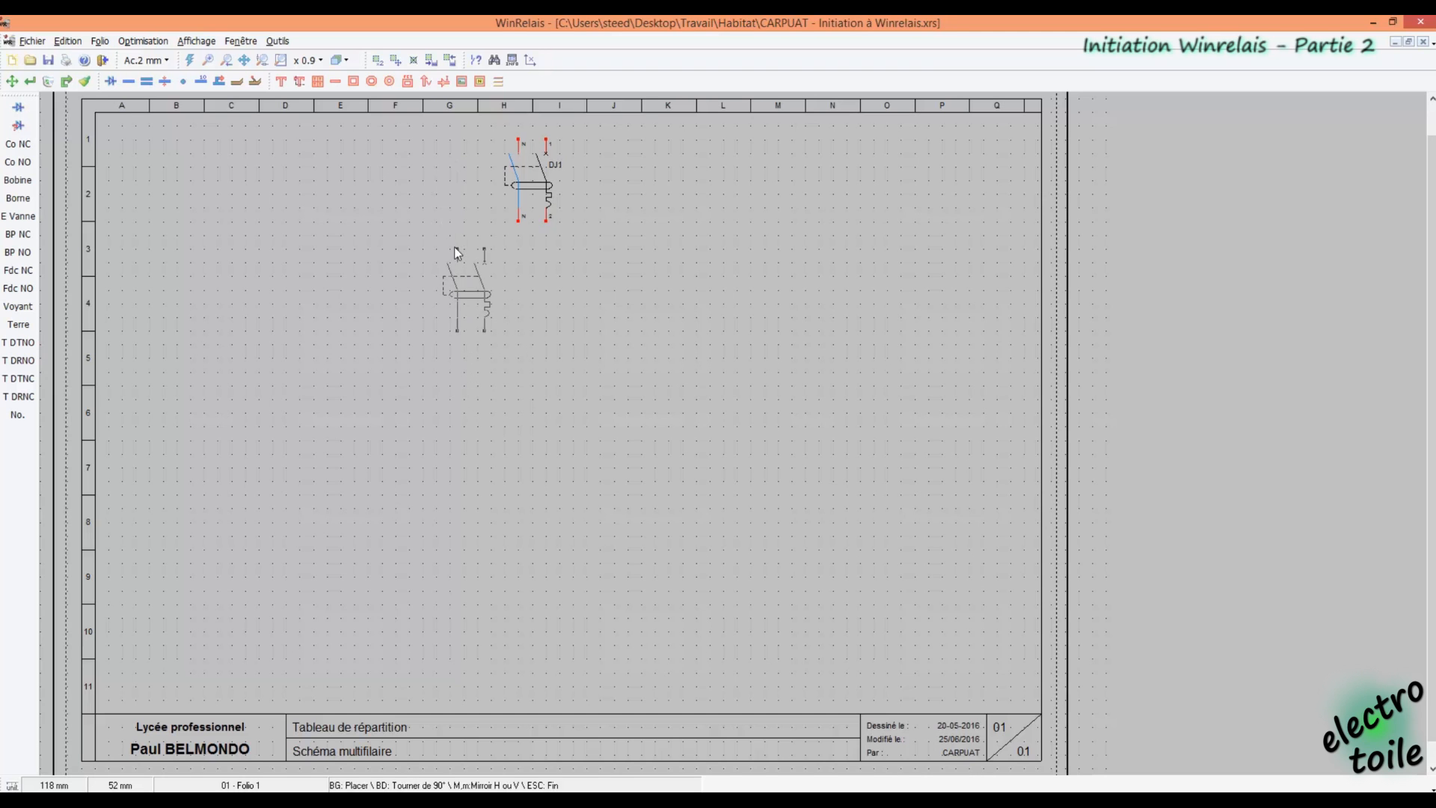
{"action": "left_click", "coordinate": [49, 82]}
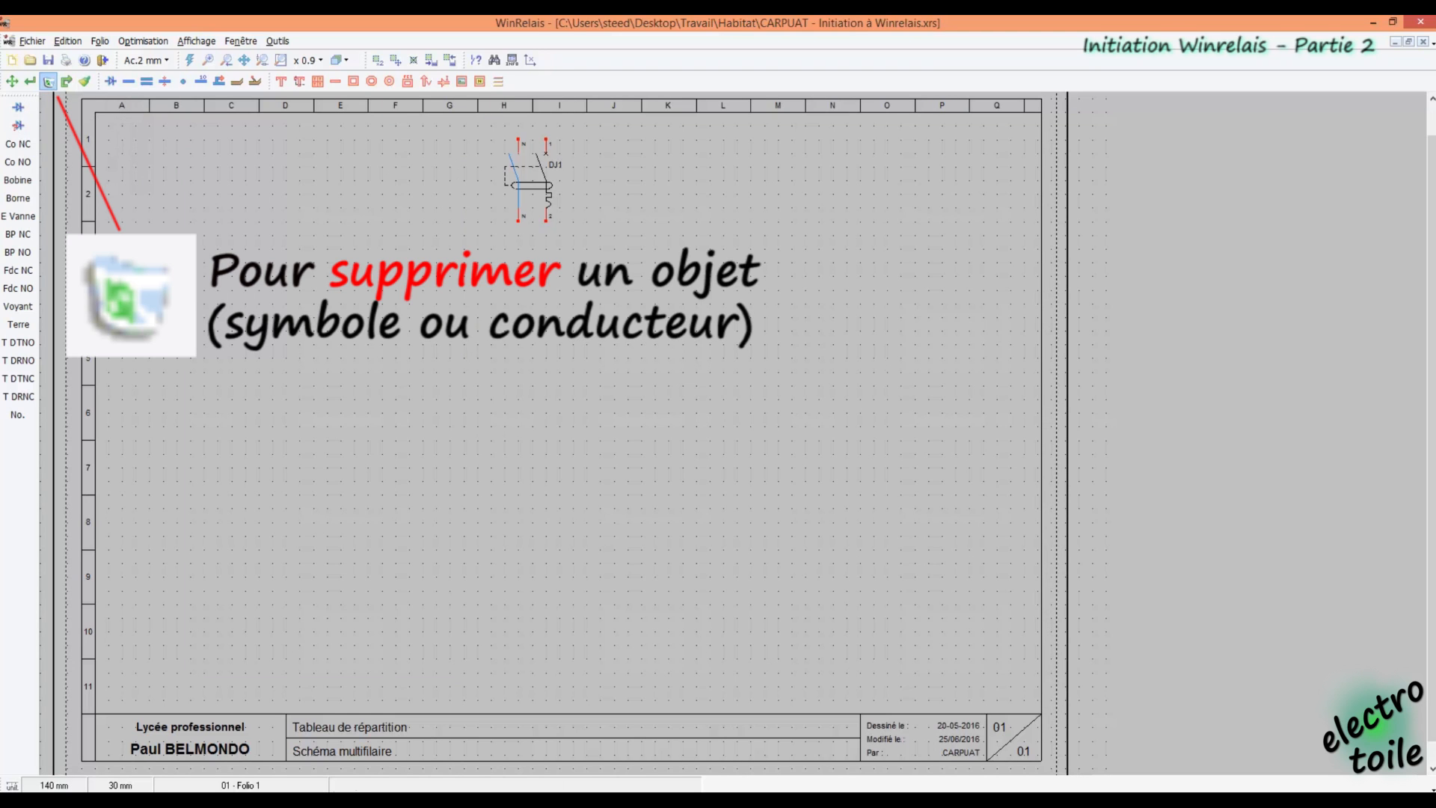
{"action": "left_click", "coordinate": [530, 183]}
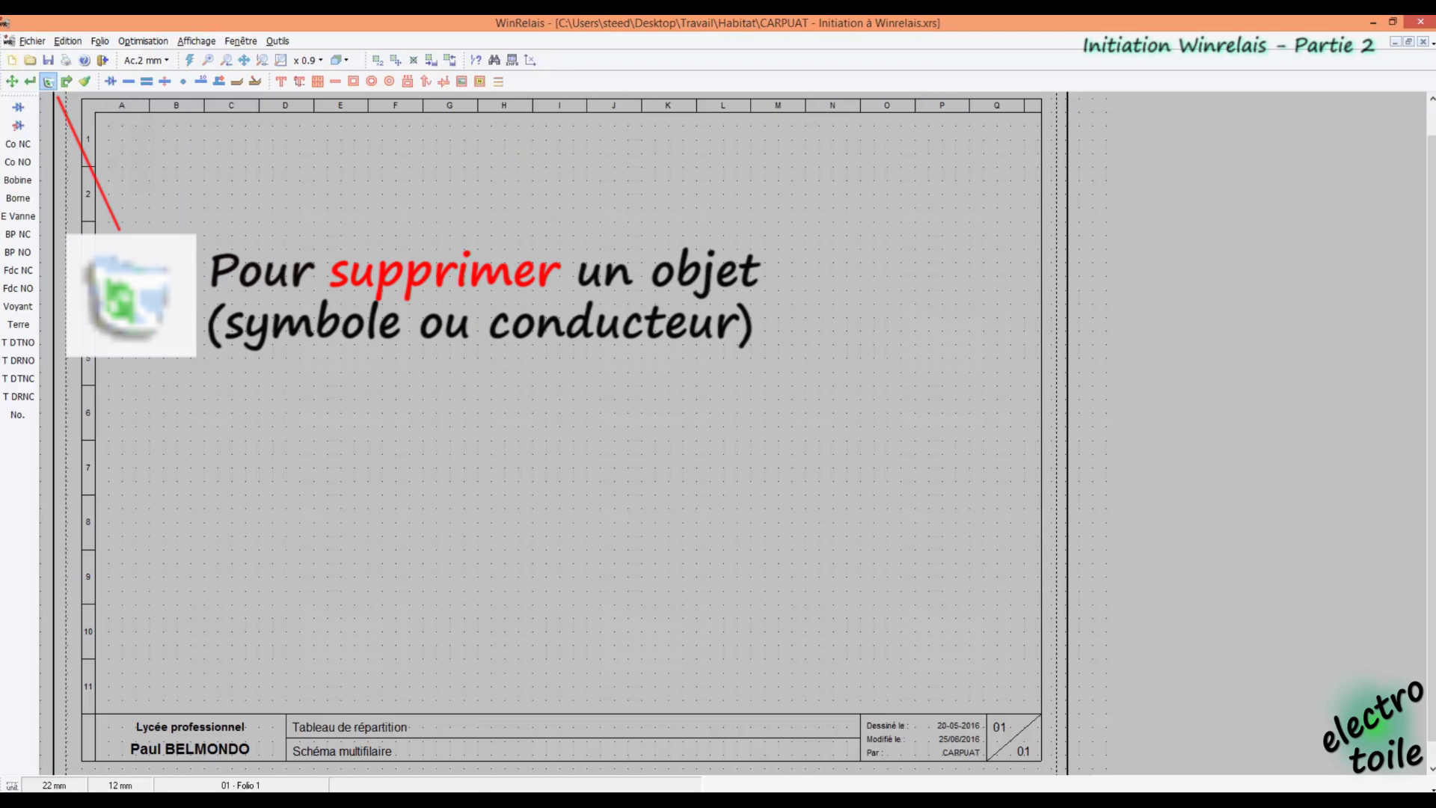
Place the Disjoncteur Différentiel Uni+Neutre symbol at size Grande, with its upper neutral pin in column H, row 1
{"action": "left_click", "coordinate": [17, 109]}
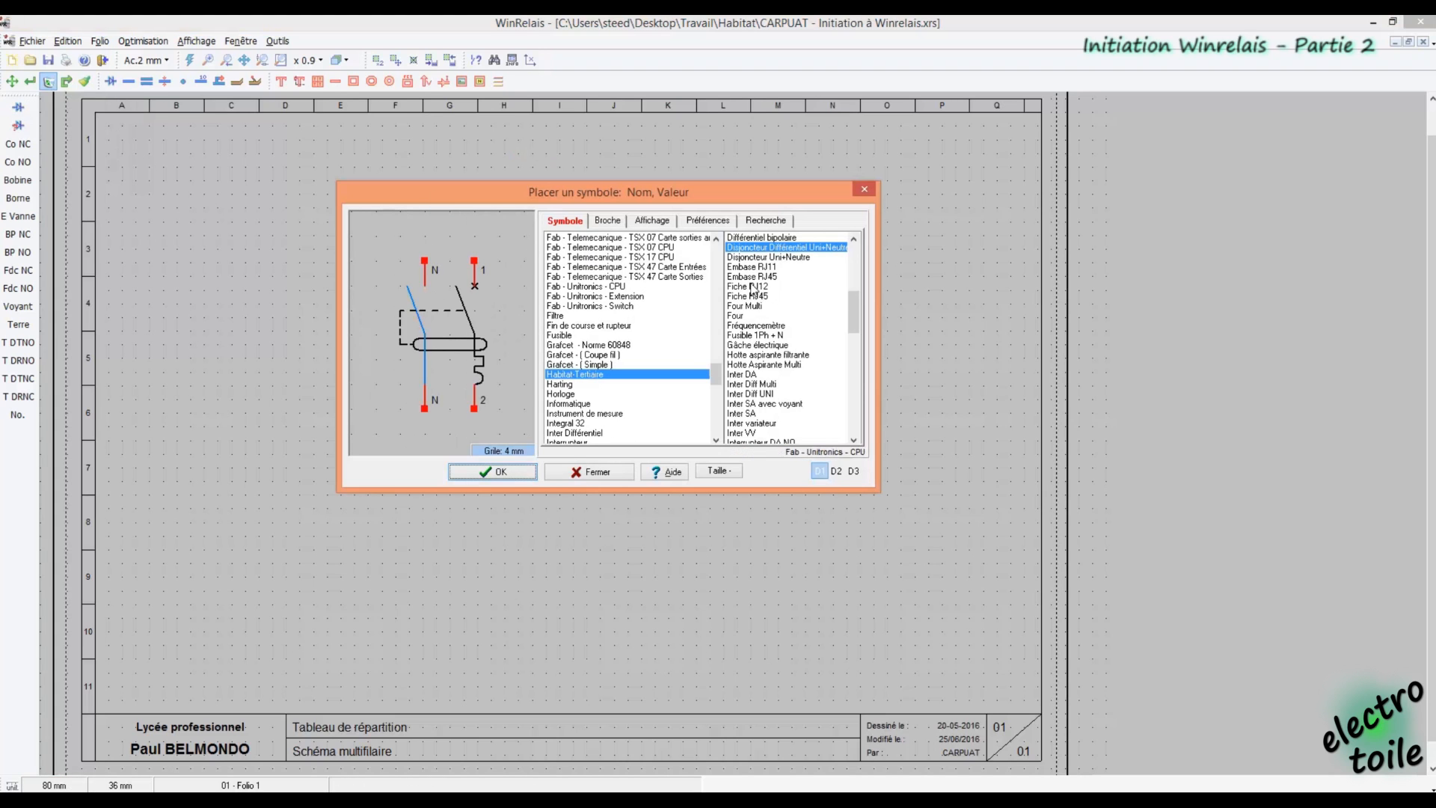
{"action": "left_click", "coordinate": [652, 220]}
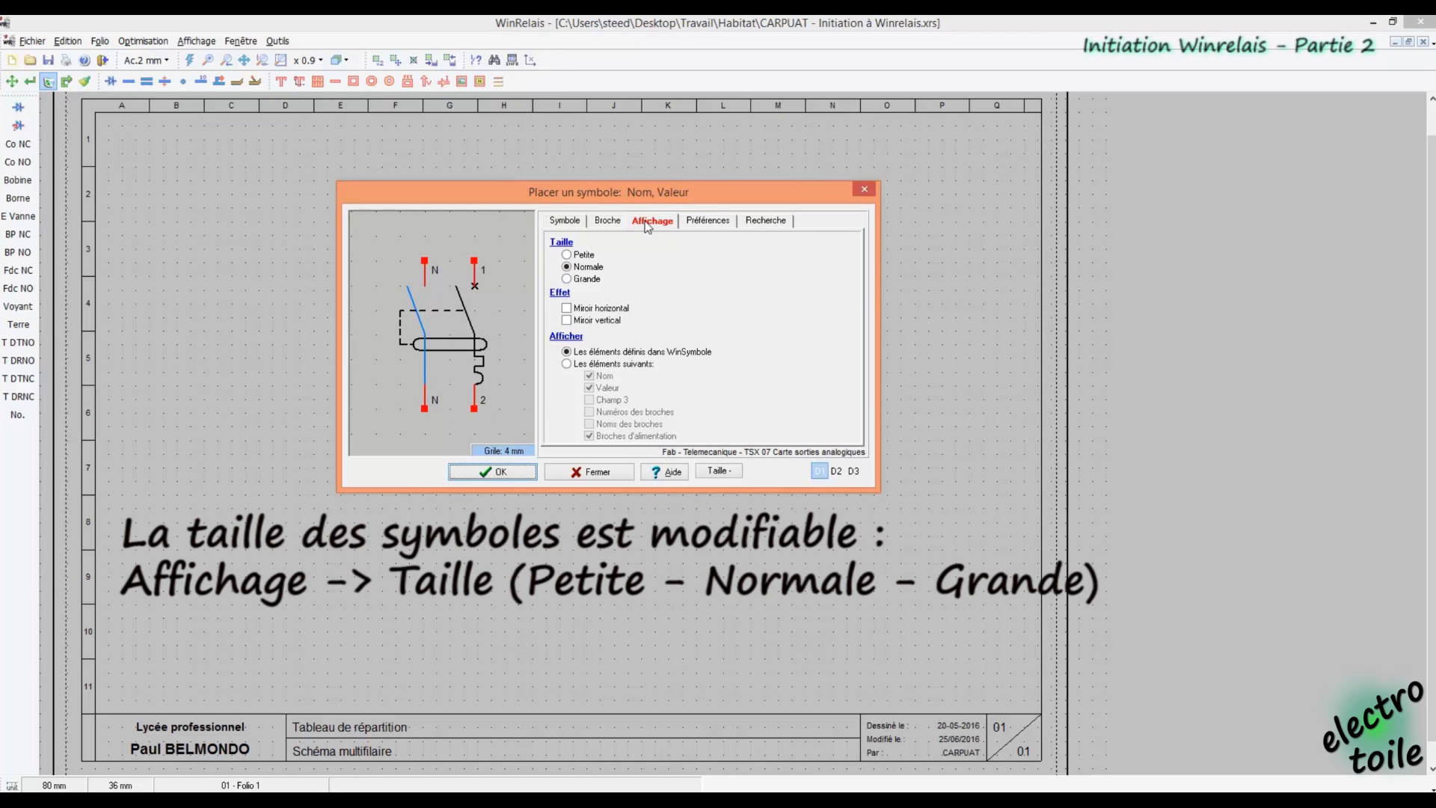
{"action": "left_click", "coordinate": [567, 278]}
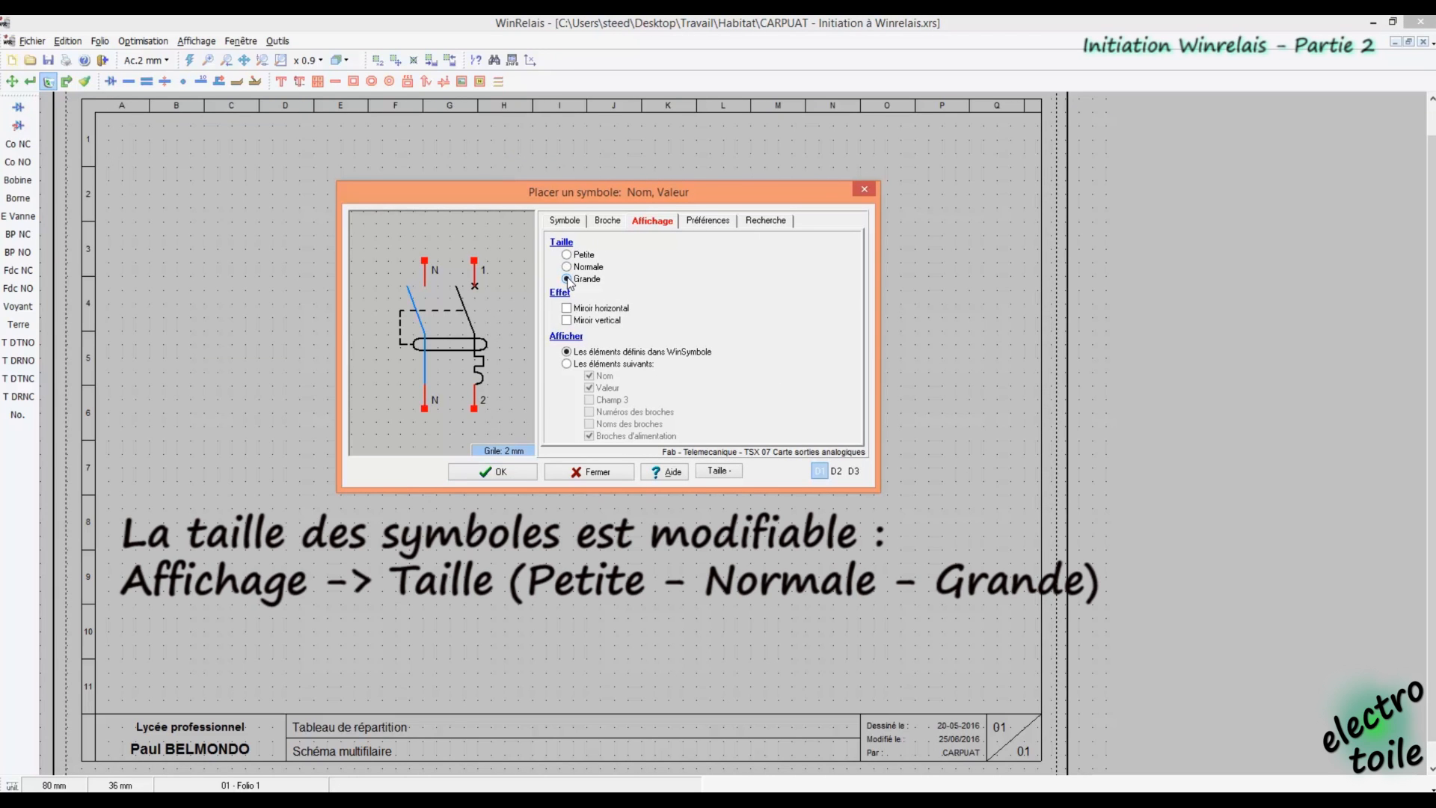
{"action": "left_click", "coordinate": [510, 473]}
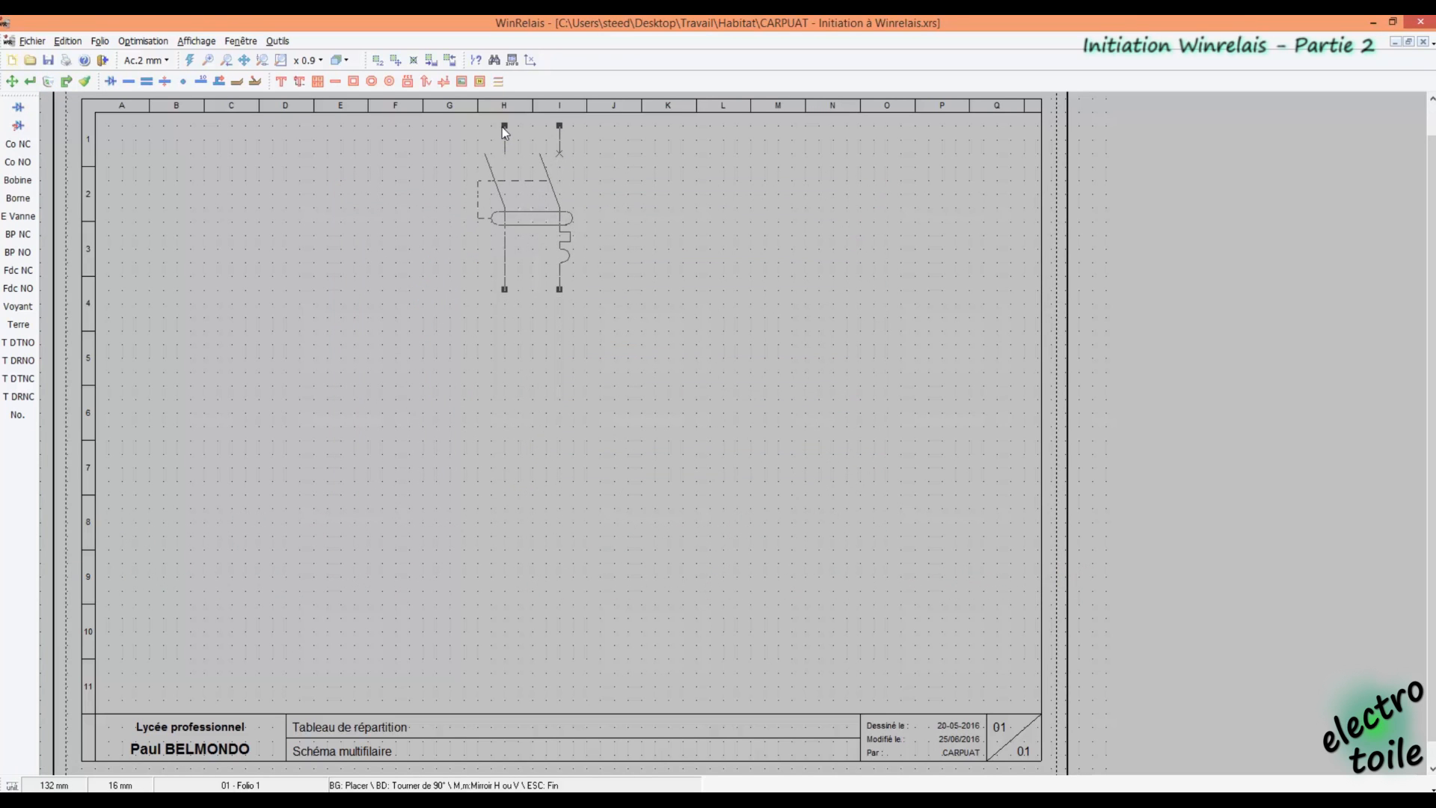
{"action": "left_click", "coordinate": [503, 129]}
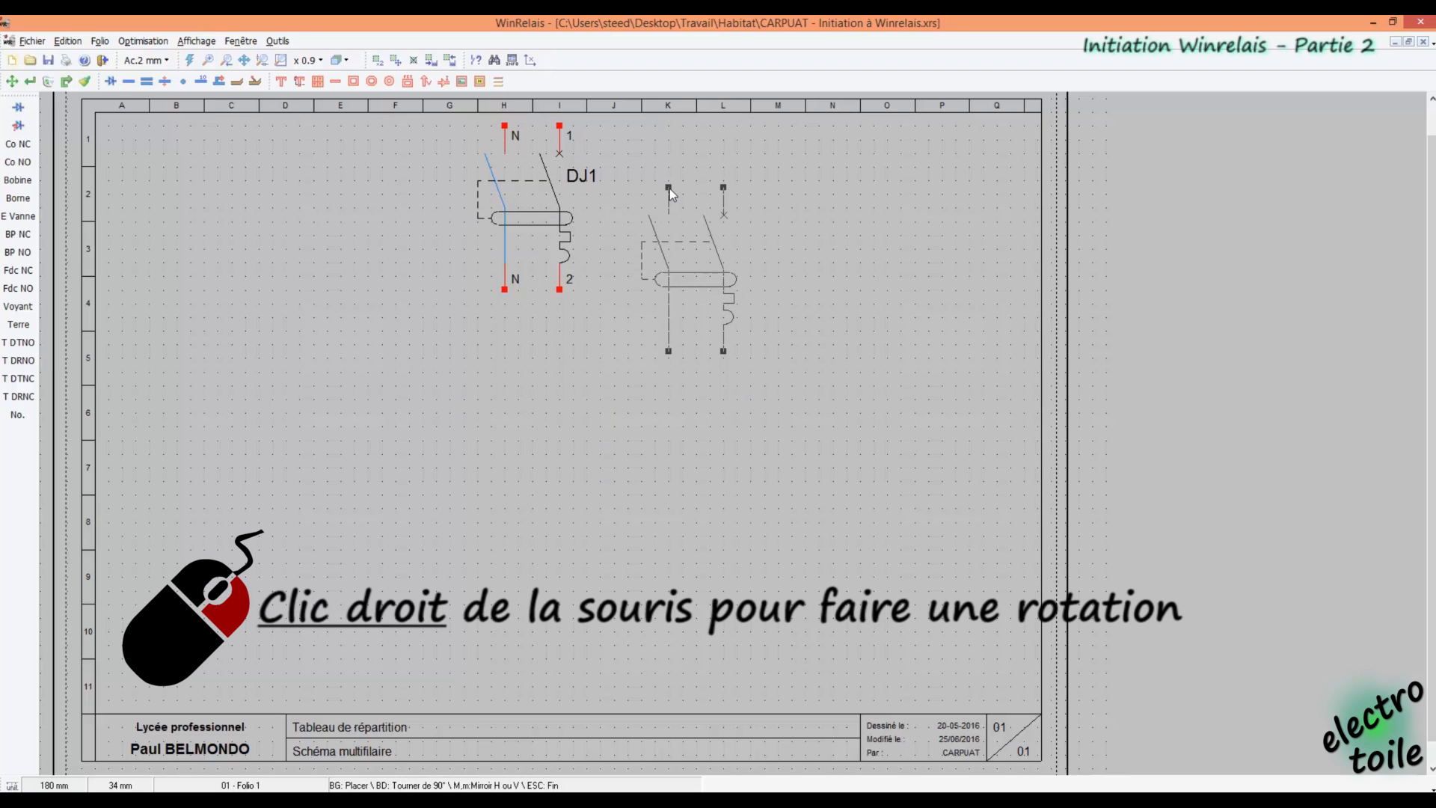
Rotate the next breaker copy through successive 90° turns, and end placement without adding it
{"action": "right_click", "coordinate": [670, 181]}
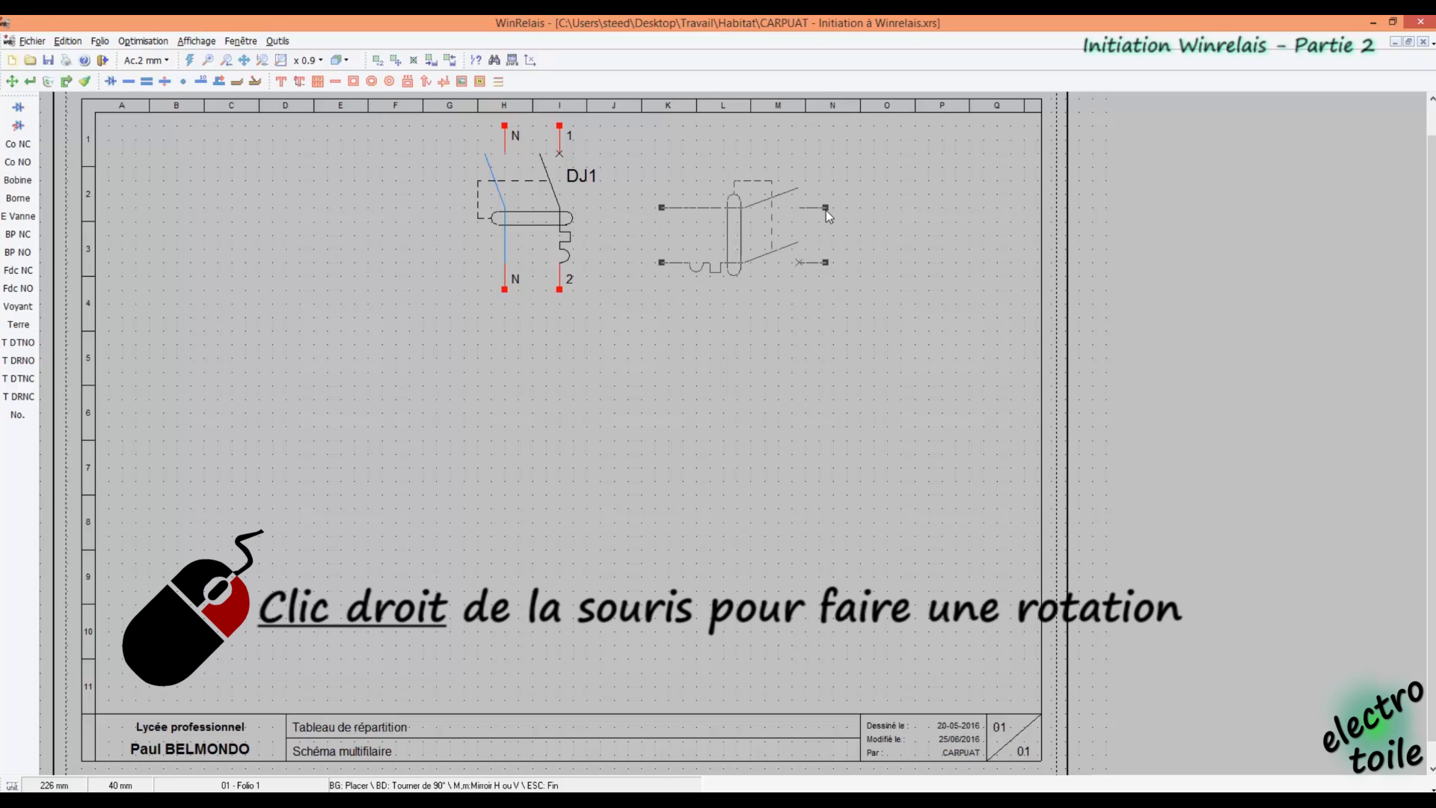
{"action": "right_click", "coordinate": [825, 209]}
{"action": "right_click", "coordinate": [795, 286]}
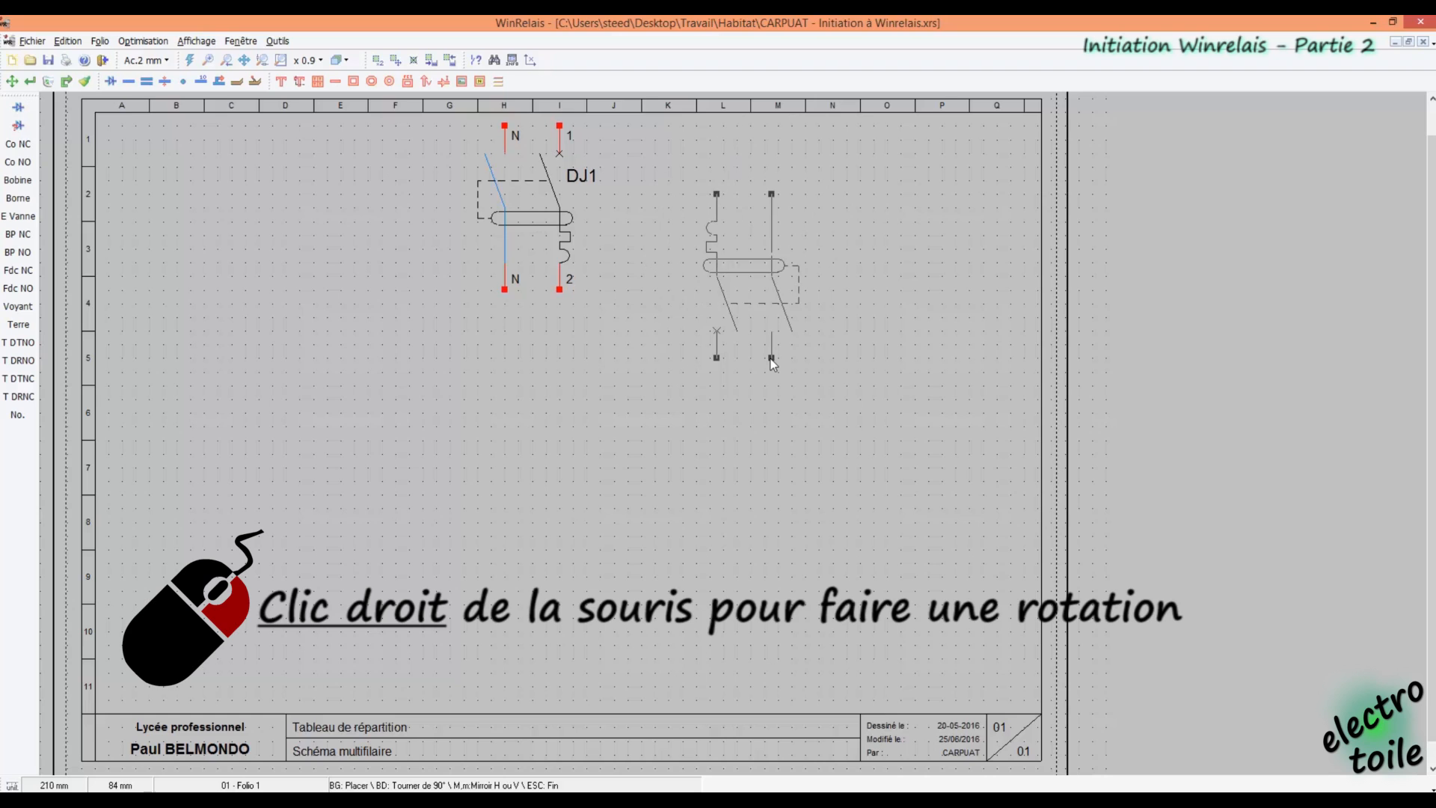
{"action": "right_click", "coordinate": [697, 287]}
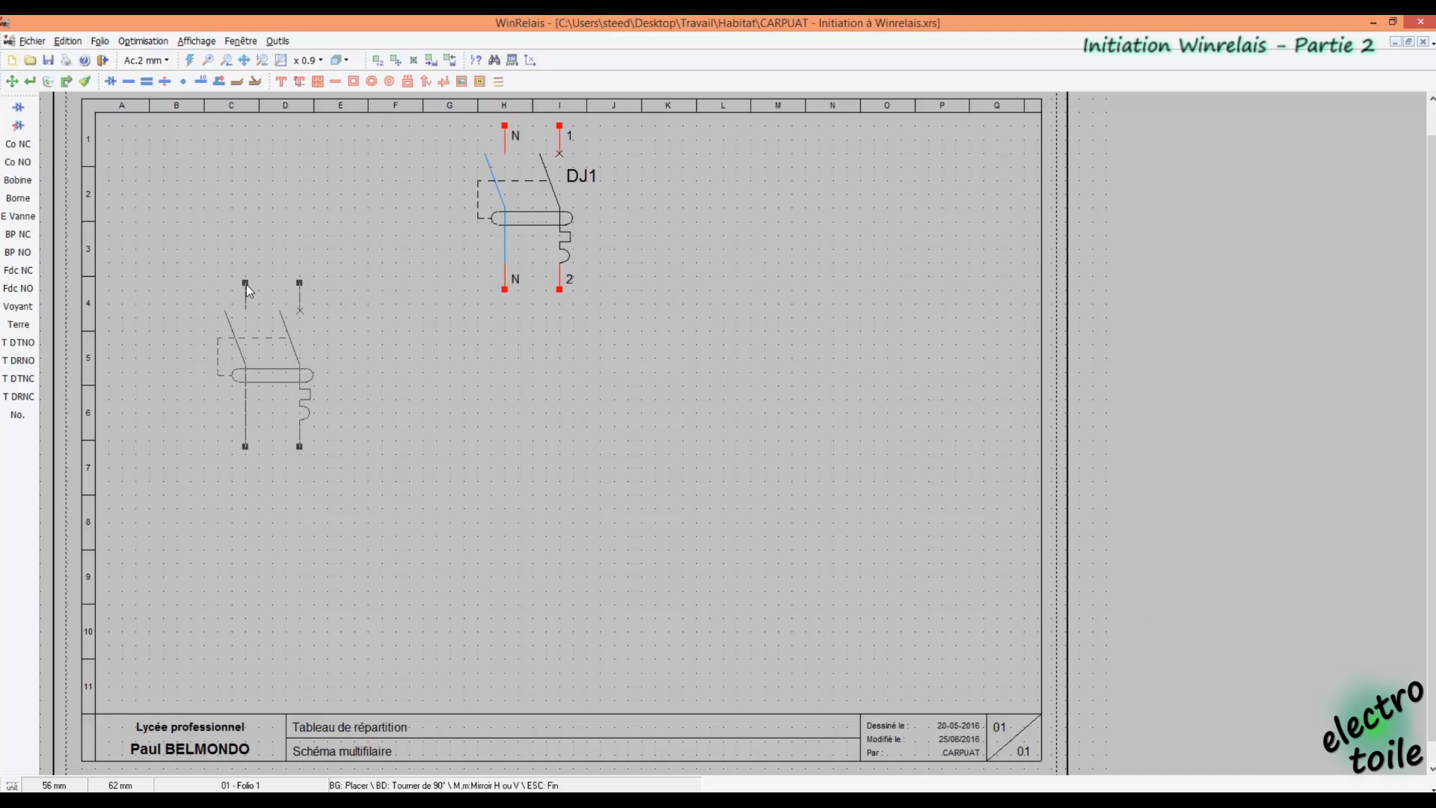
{"action": "left_click", "coordinate": [13, 82]}
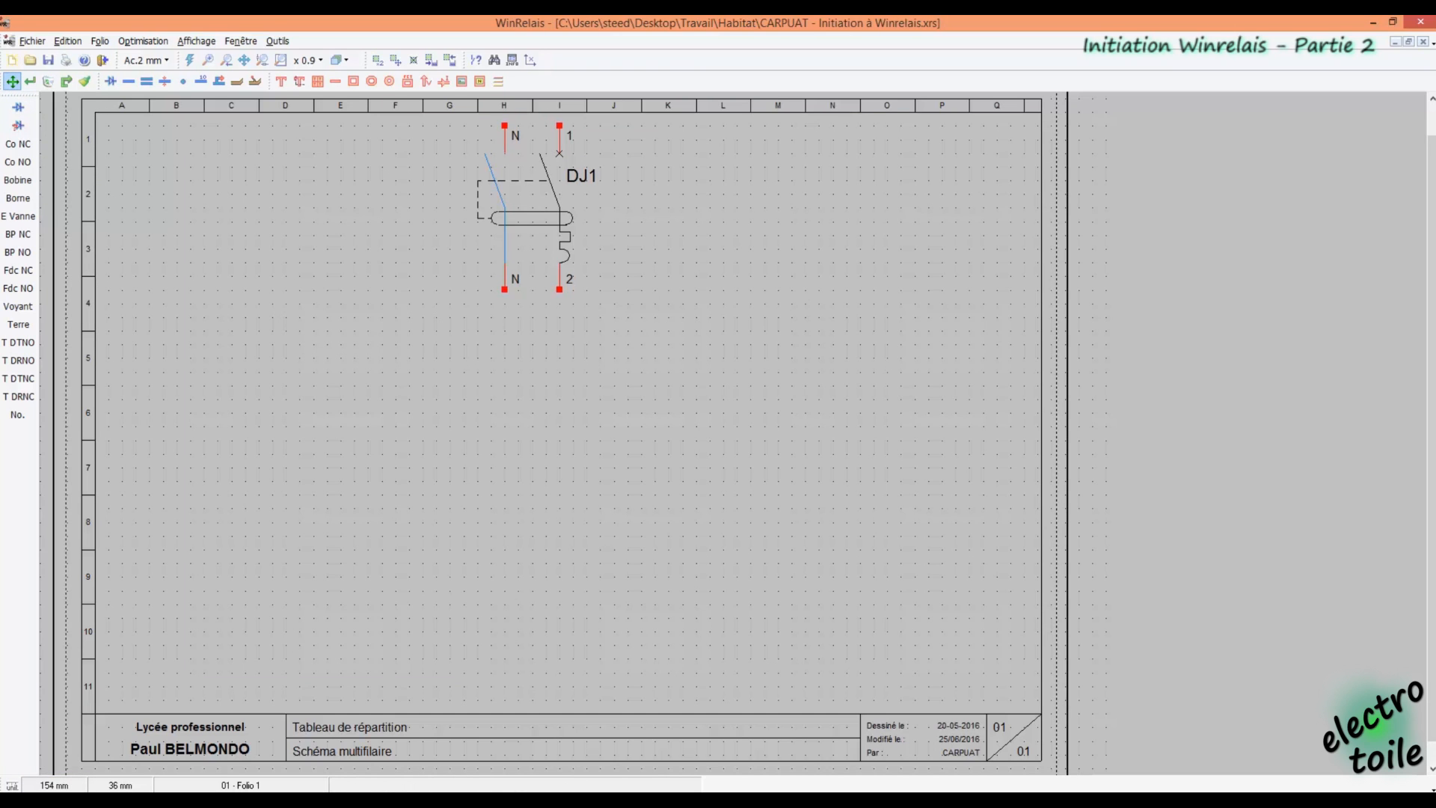
{"action": "key", "text": "alt+Tab"}
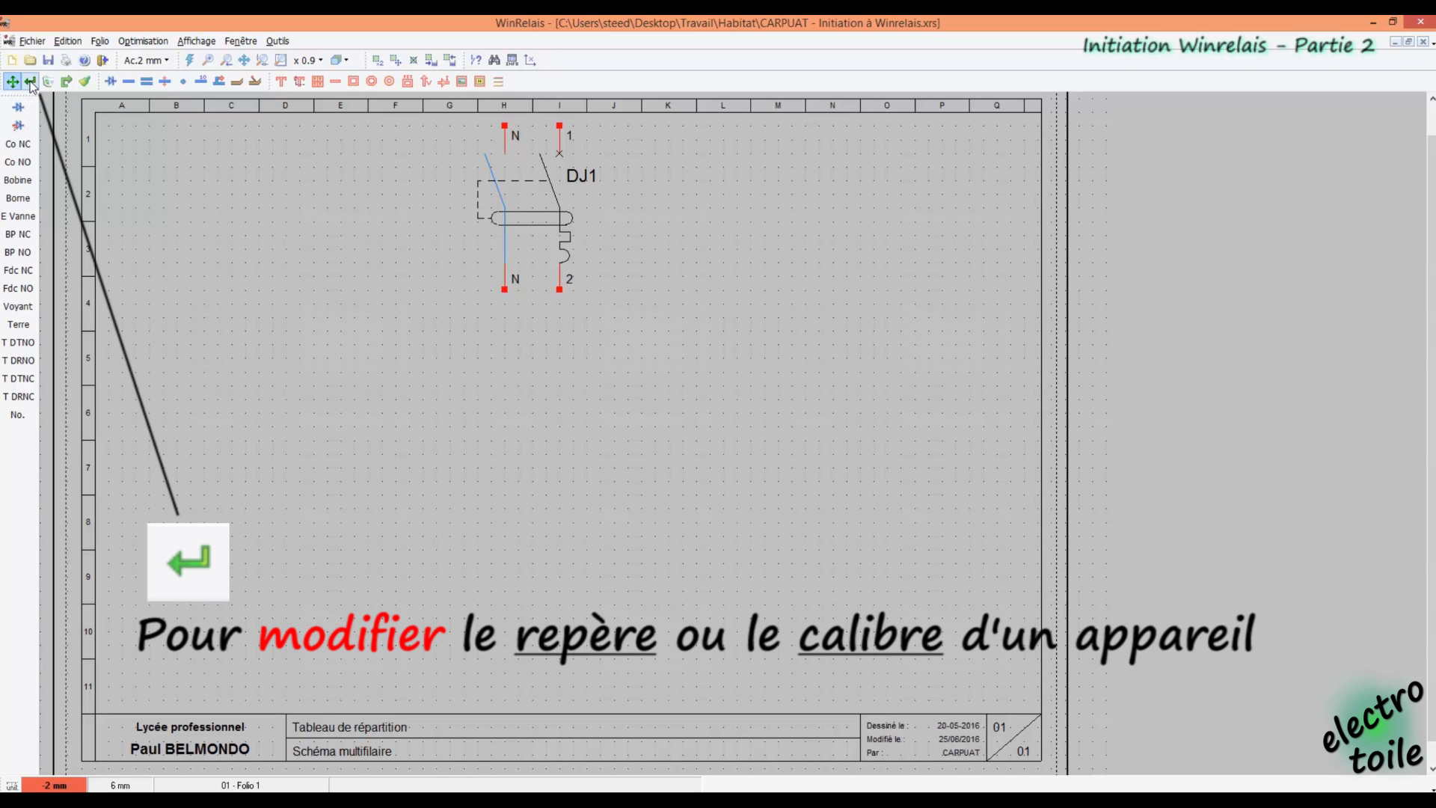
Set breaker DJ1's Valeur to 40A and Champ 3 to 30mA, and make both fields visible
{"action": "left_click", "coordinate": [31, 83]}
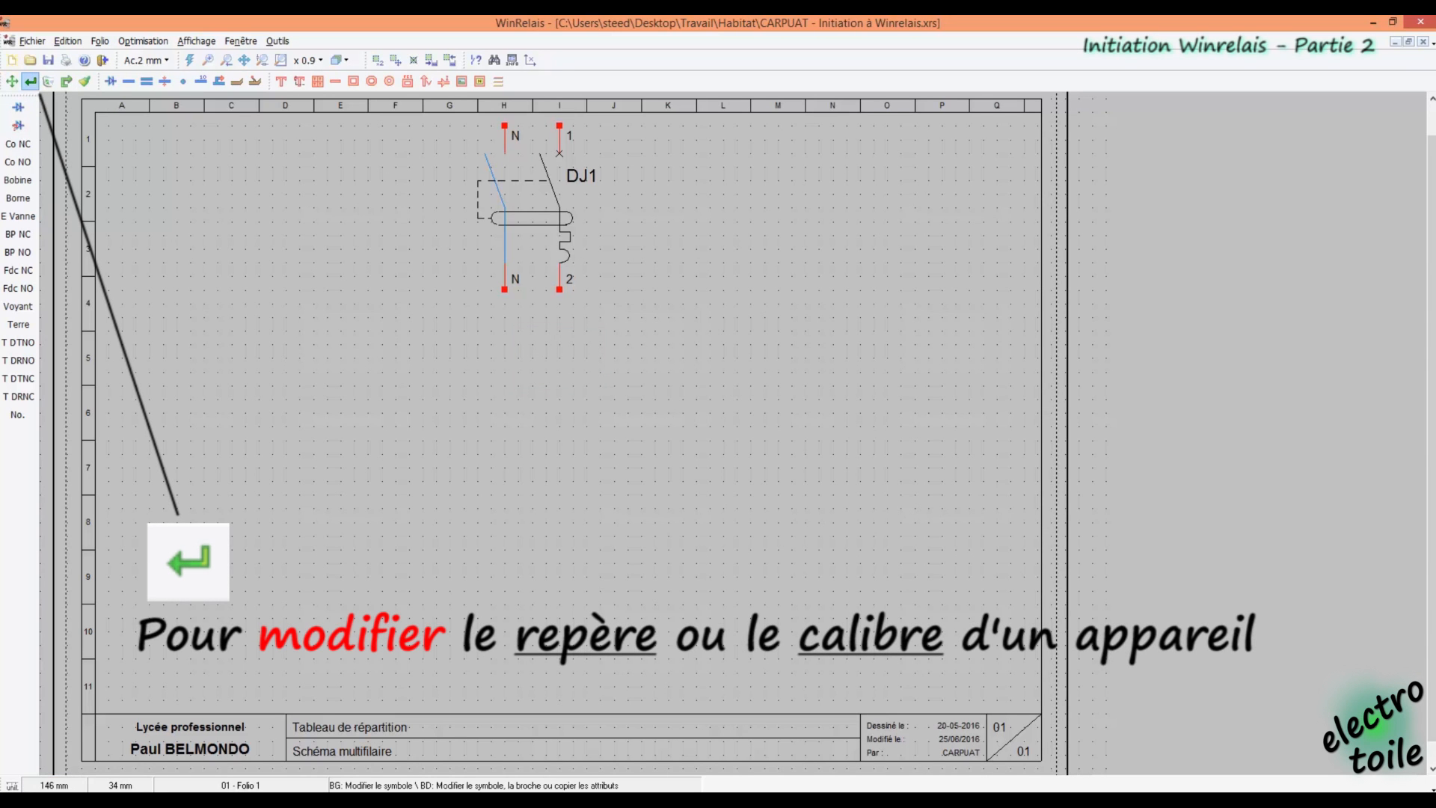
{"action": "left_click", "coordinate": [545, 238]}
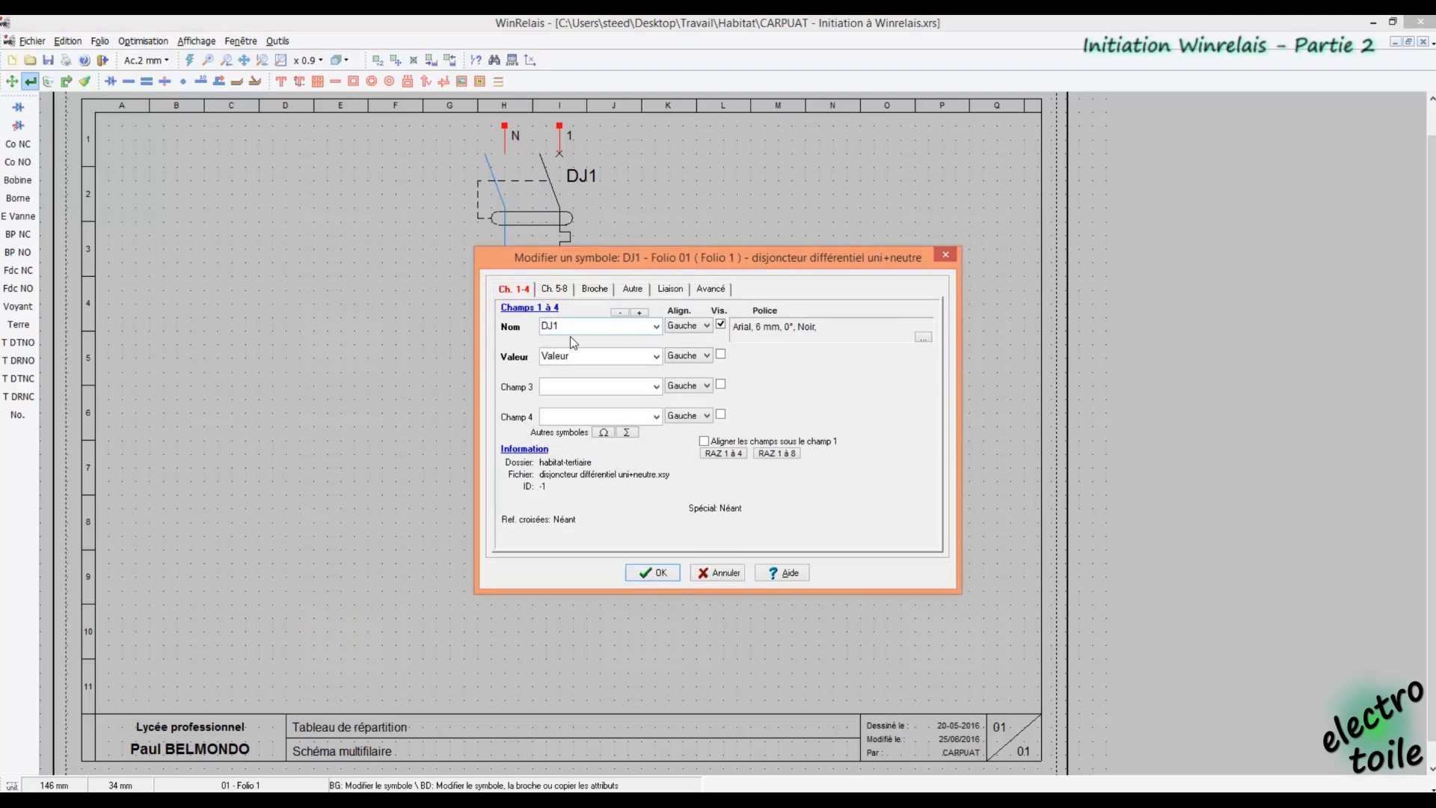
{"action": "left_click_drag", "start_coordinate": [597, 355], "coordinate": [481, 354]}
{"action": "type", "text": "40A"}
{"action": "left_click", "coordinate": [721, 356]}
{"action": "left_click", "coordinate": [597, 388]}
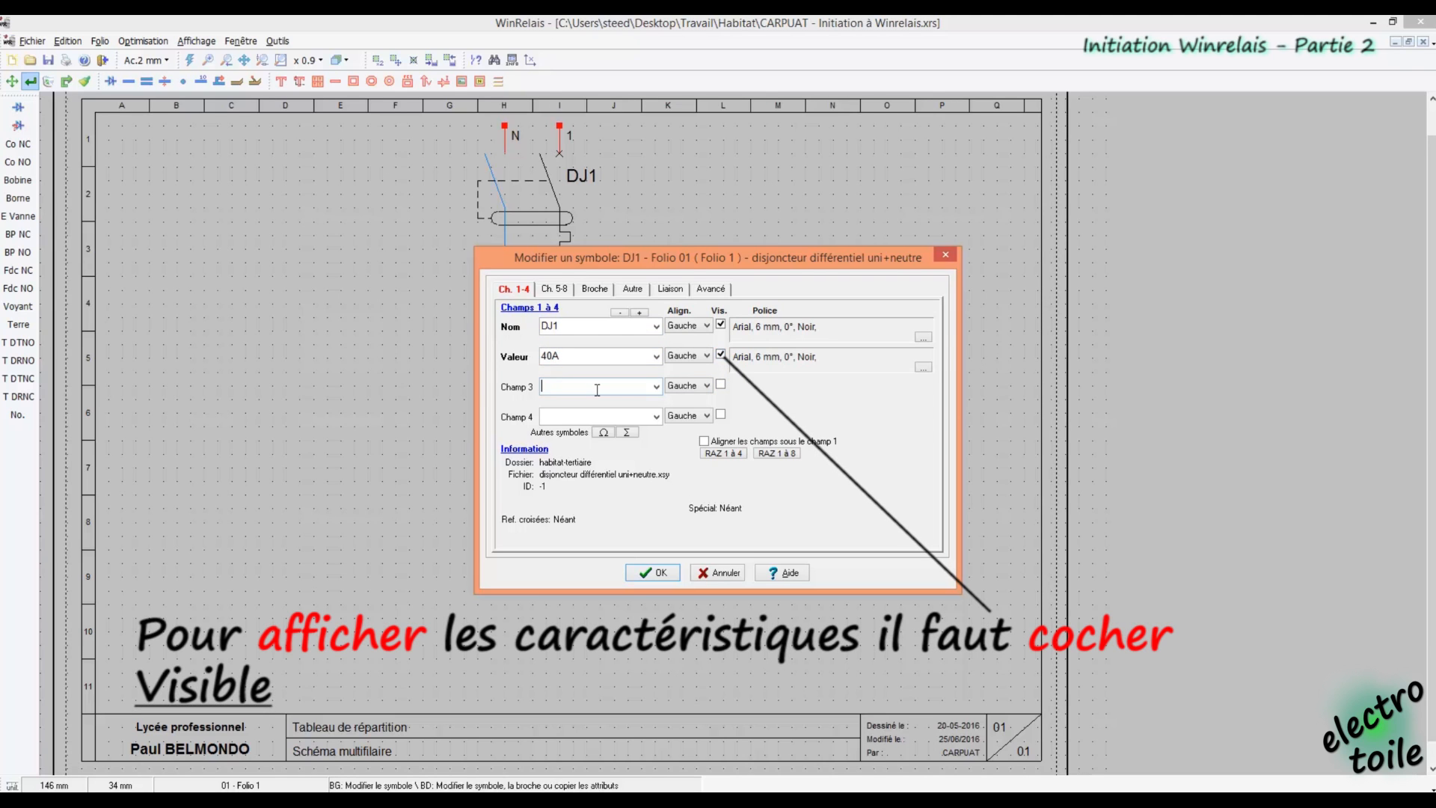
{"action": "type", "text": "30mA"}
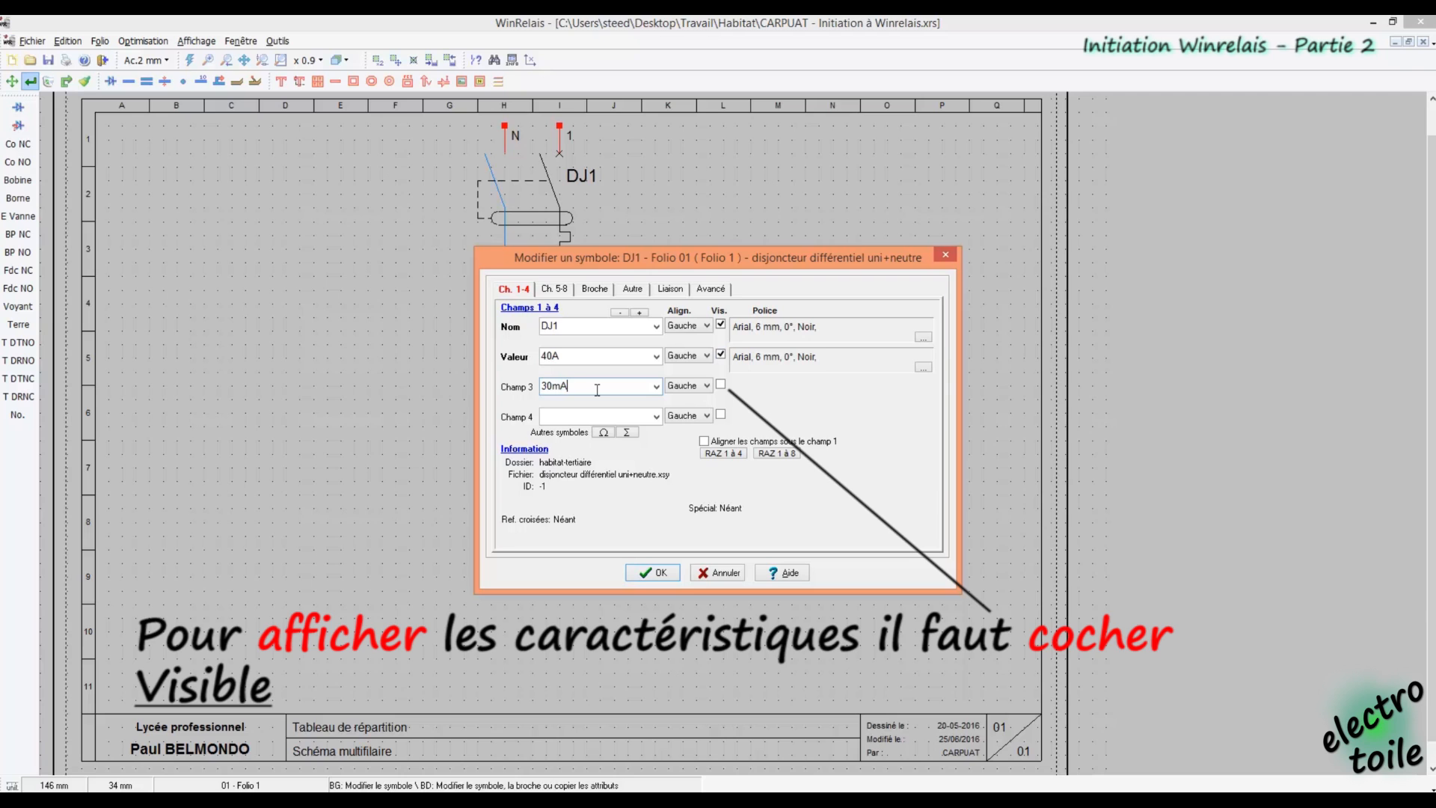
{"action": "left_click", "coordinate": [720, 385]}
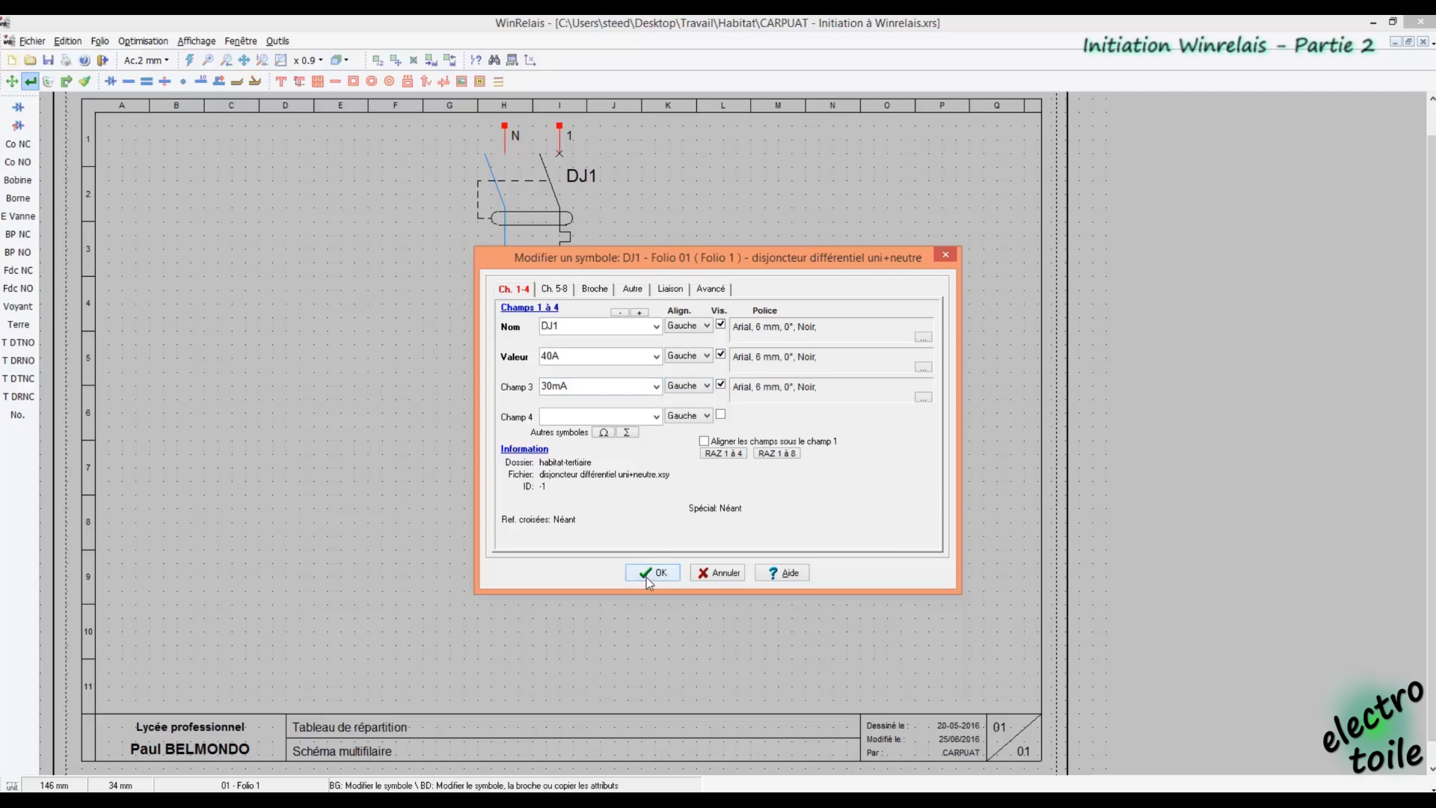
{"action": "left_click", "coordinate": [647, 573]}
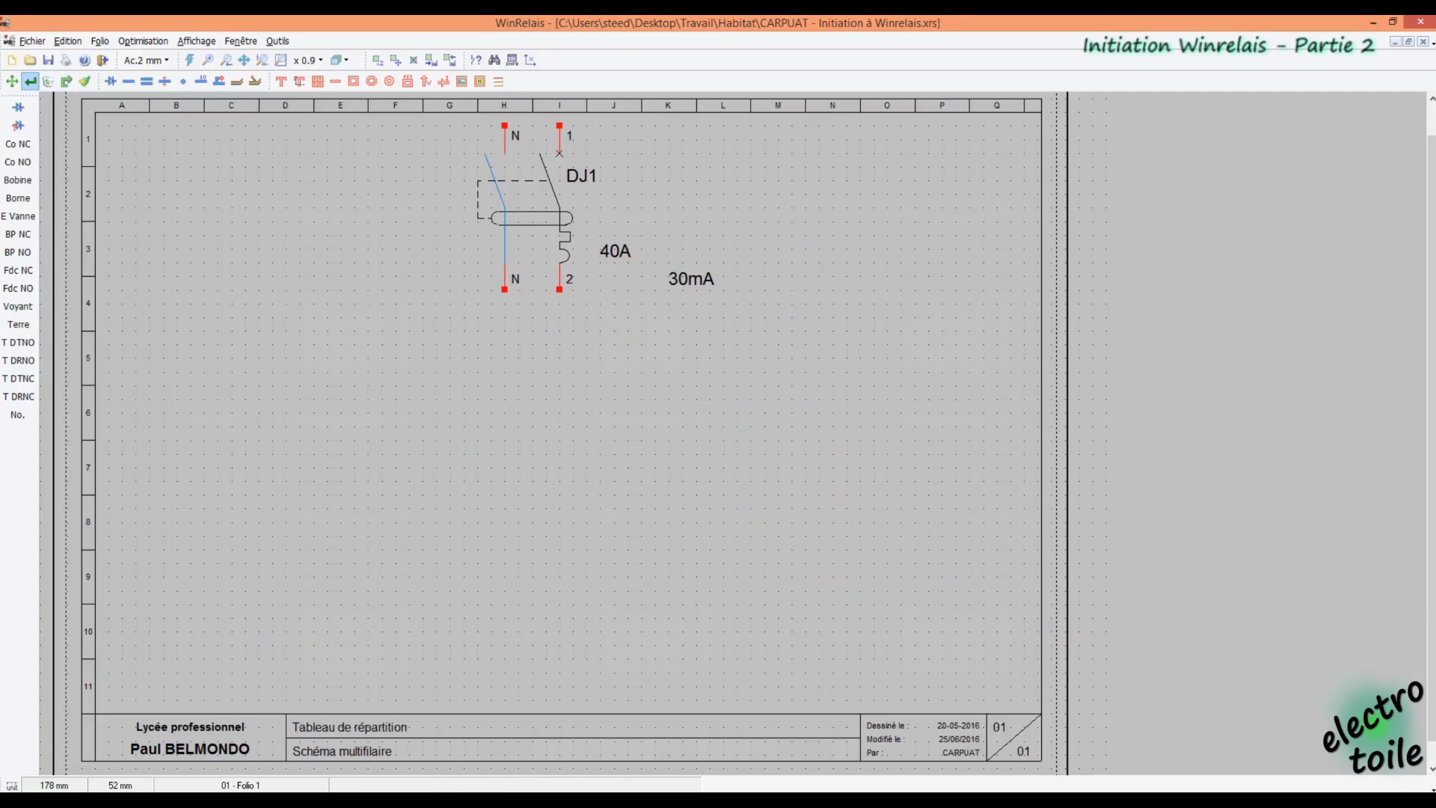
Move the 40A and 30mA labels so they stack directly below the DJ1 label, and redraw the folio
{"action": "left_click", "coordinate": [12, 82]}
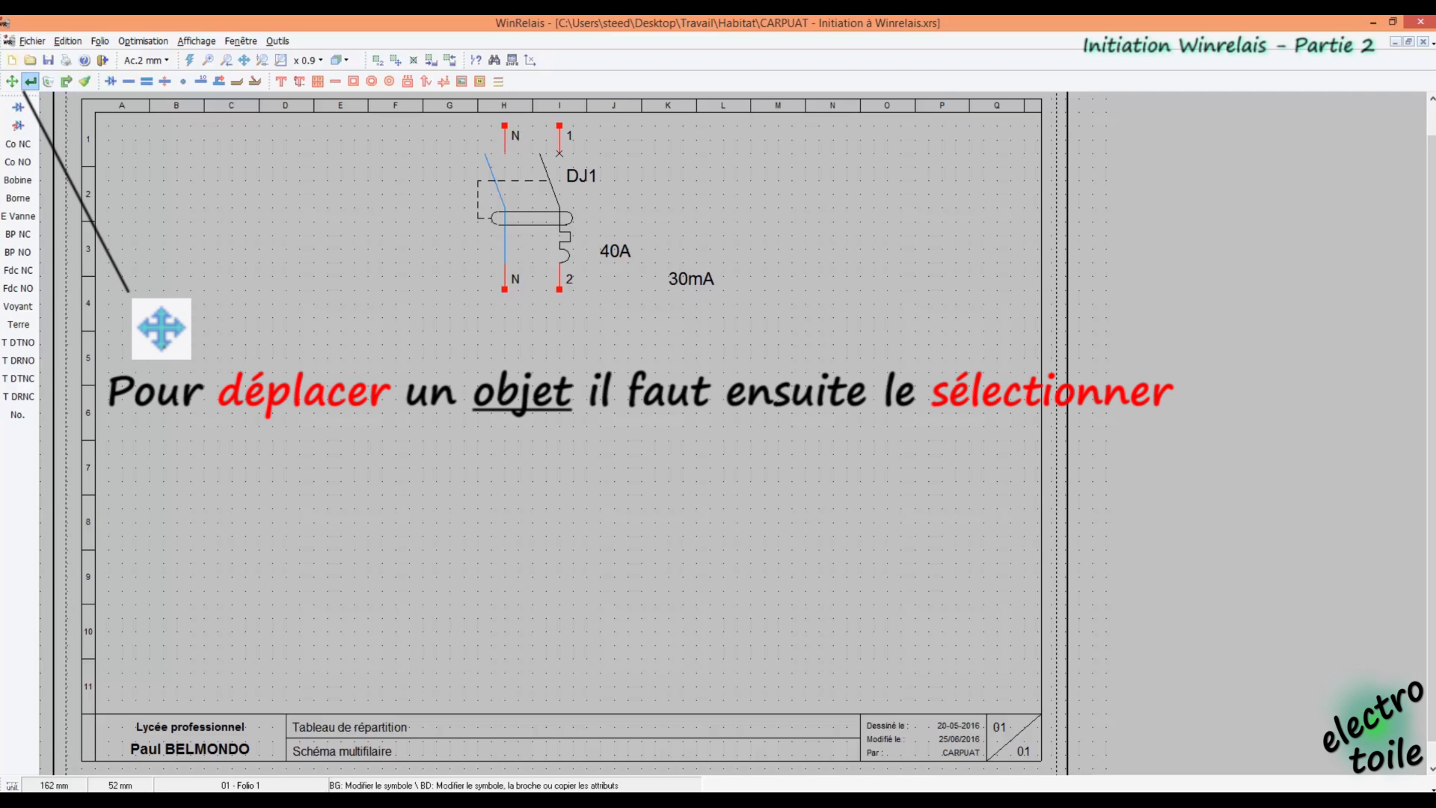
{"action": "left_click_drag", "start_coordinate": [619, 254], "coordinate": [586, 201]}
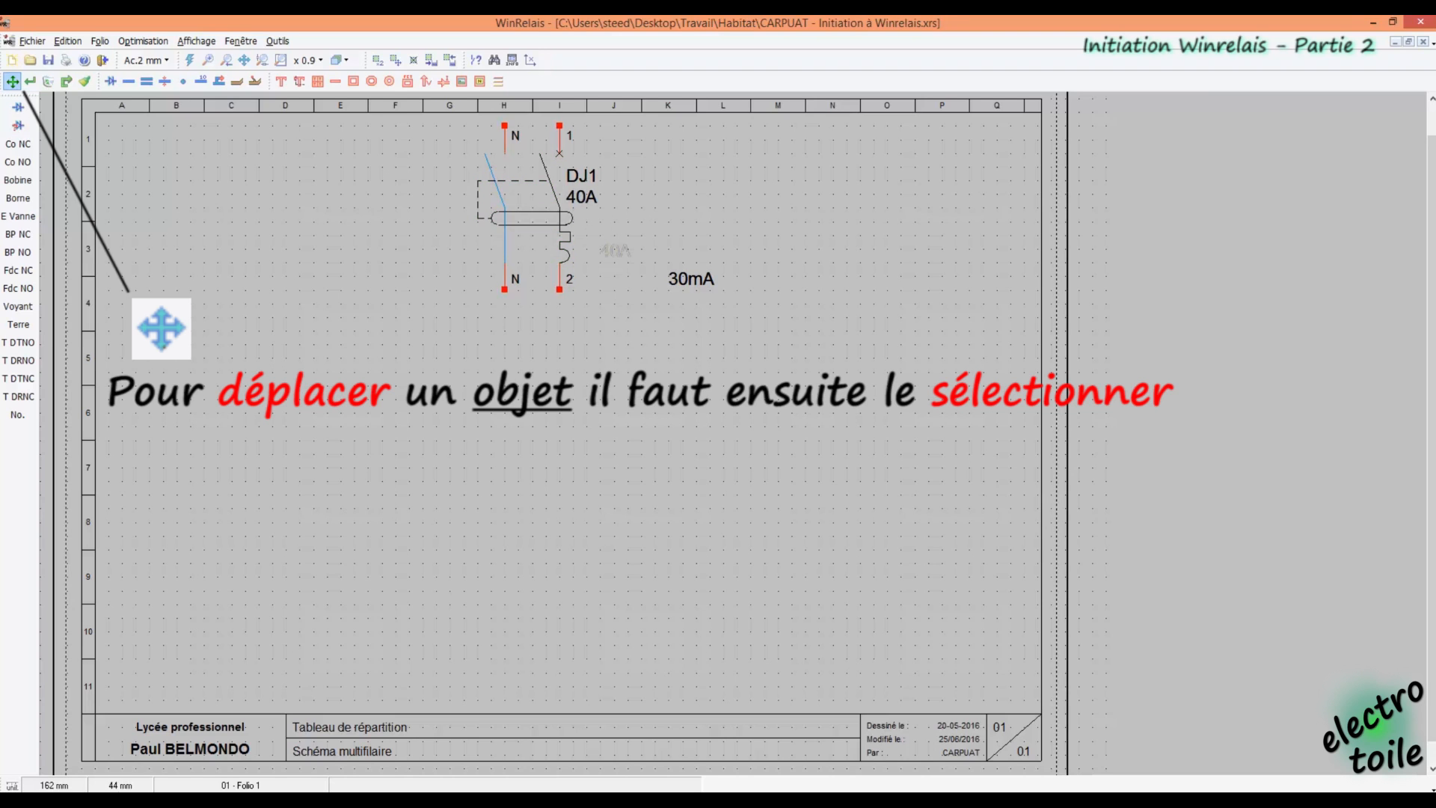
{"action": "left_click_drag", "start_coordinate": [694, 280], "coordinate": [598, 218]}
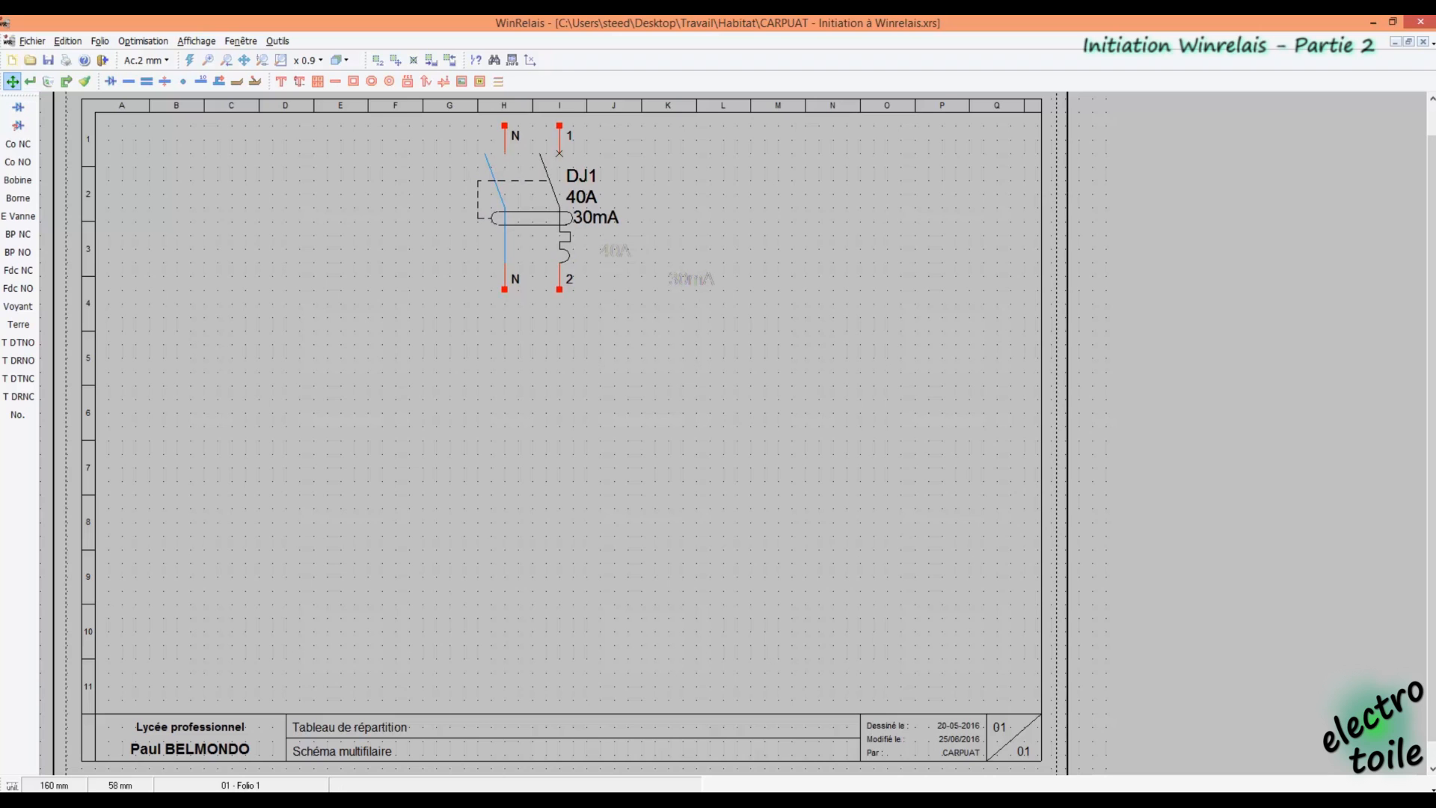
{"action": "left_click", "coordinate": [190, 61]}
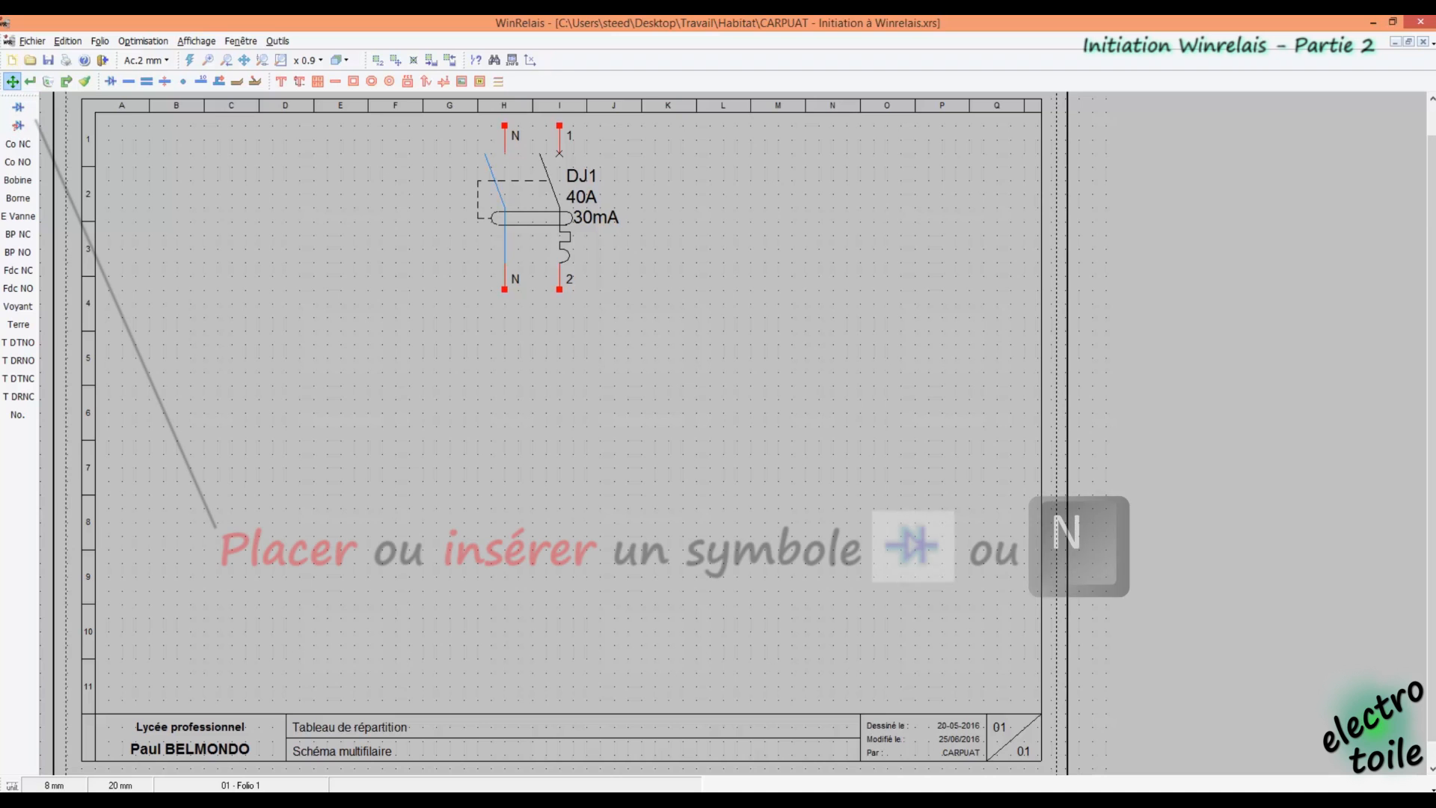
Place two Disjoncteur Uni+Neutre symbols at size Grande in row 5, with their upper neutral pins in columns E and L
{"action": "left_click", "coordinate": [19, 109]}
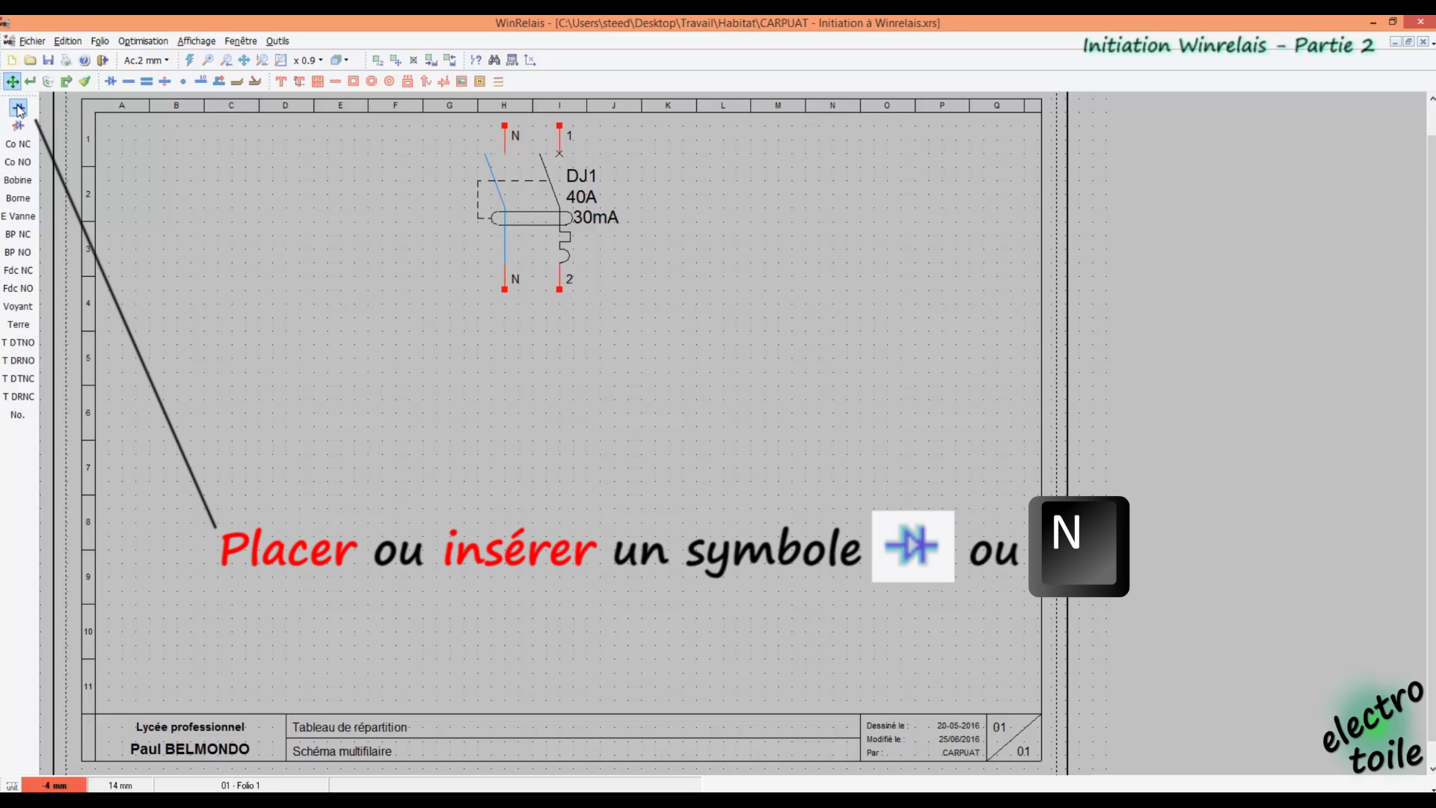
{"action": "left_click", "coordinate": [585, 223]}
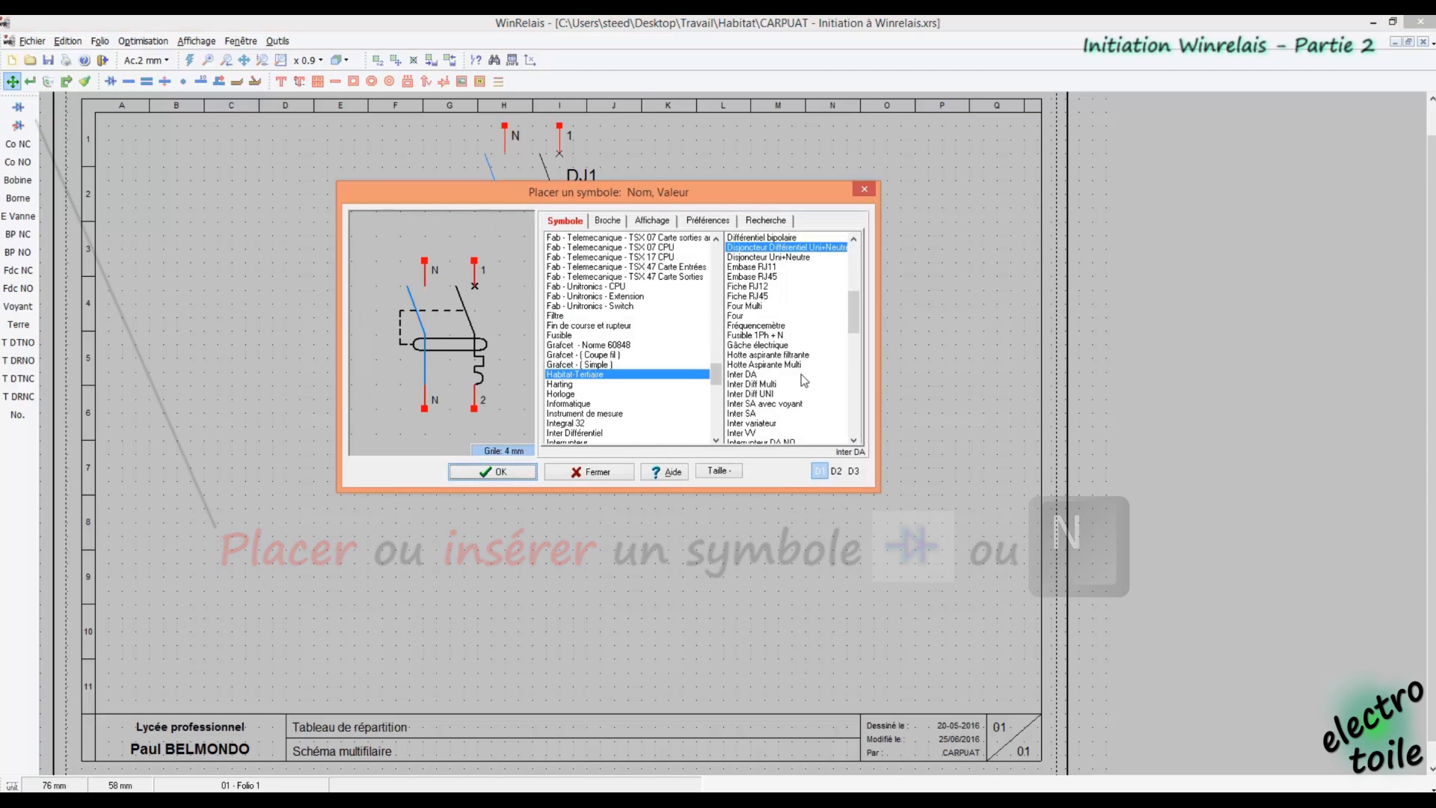
{"action": "left_click", "coordinate": [785, 258]}
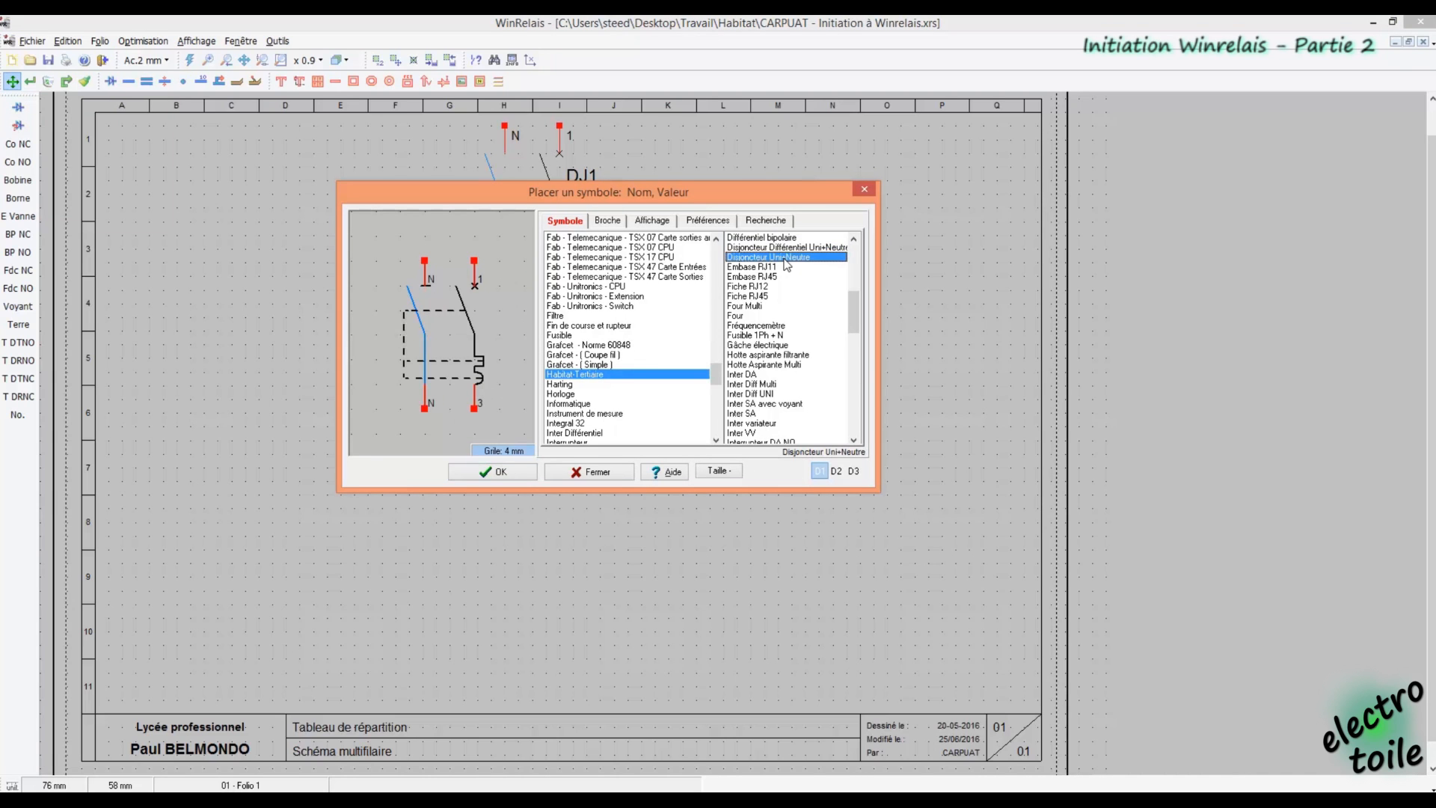
{"action": "left_click", "coordinate": [483, 474]}
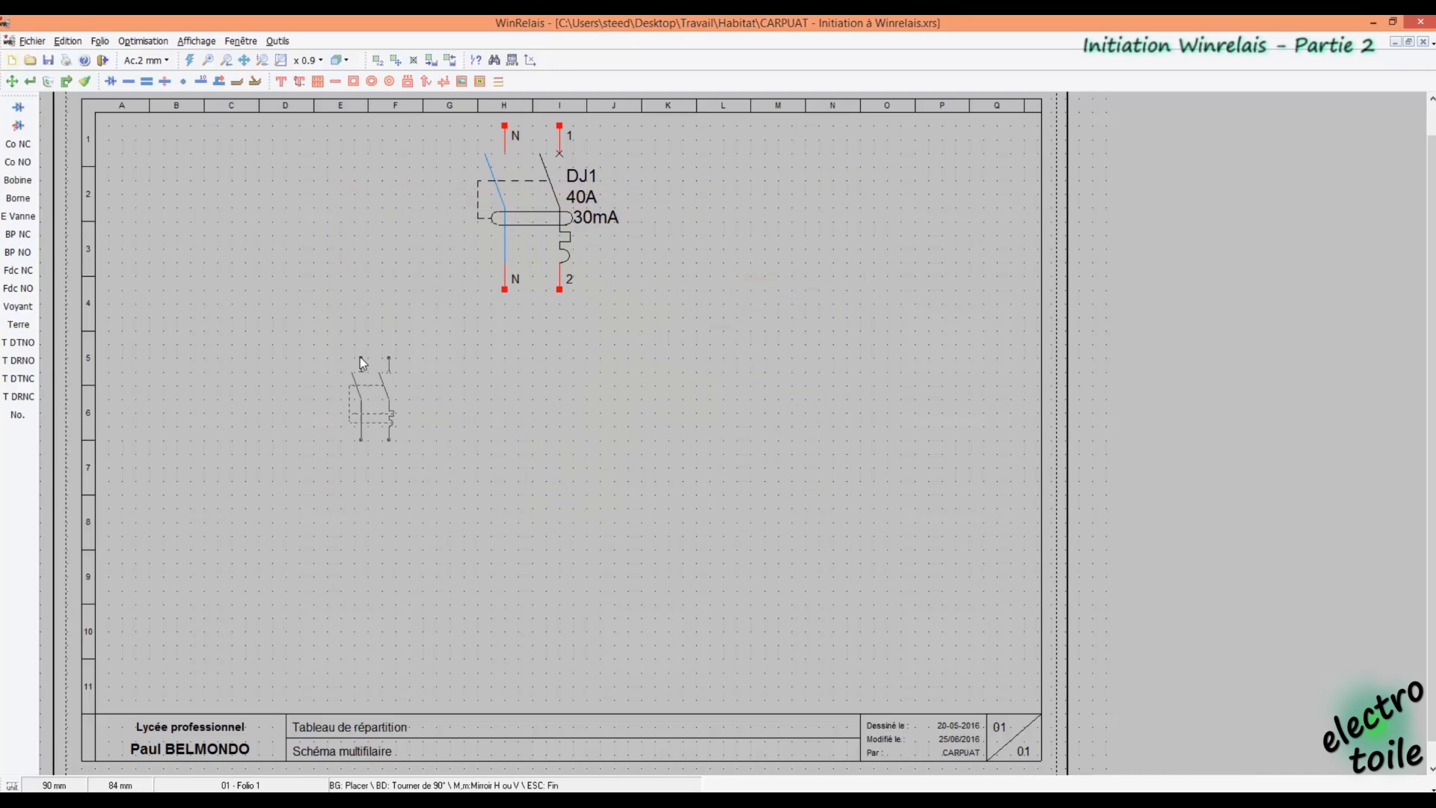
{"action": "left_click", "coordinate": [111, 82]}
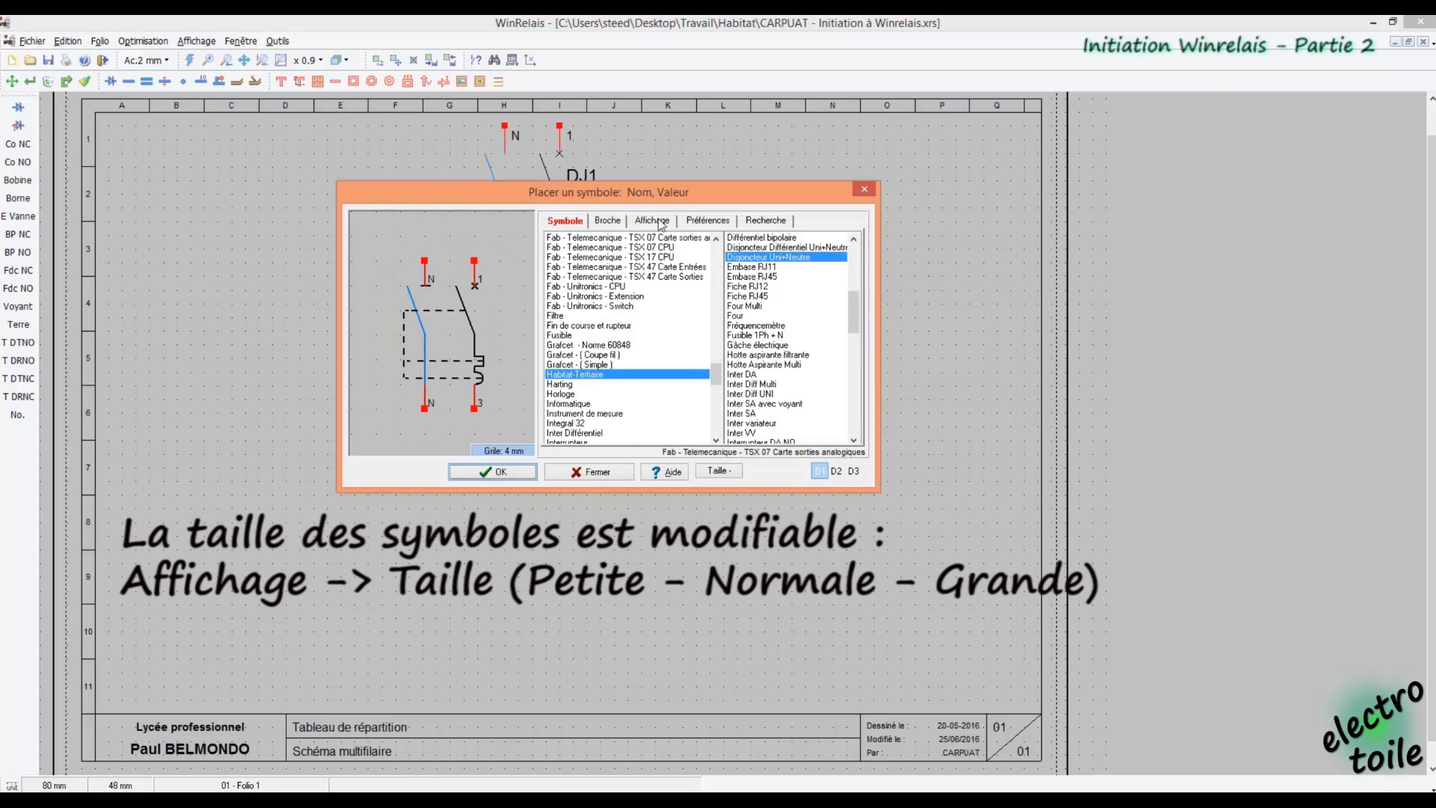
{"action": "left_click", "coordinate": [660, 226]}
{"action": "left_click", "coordinate": [582, 282]}
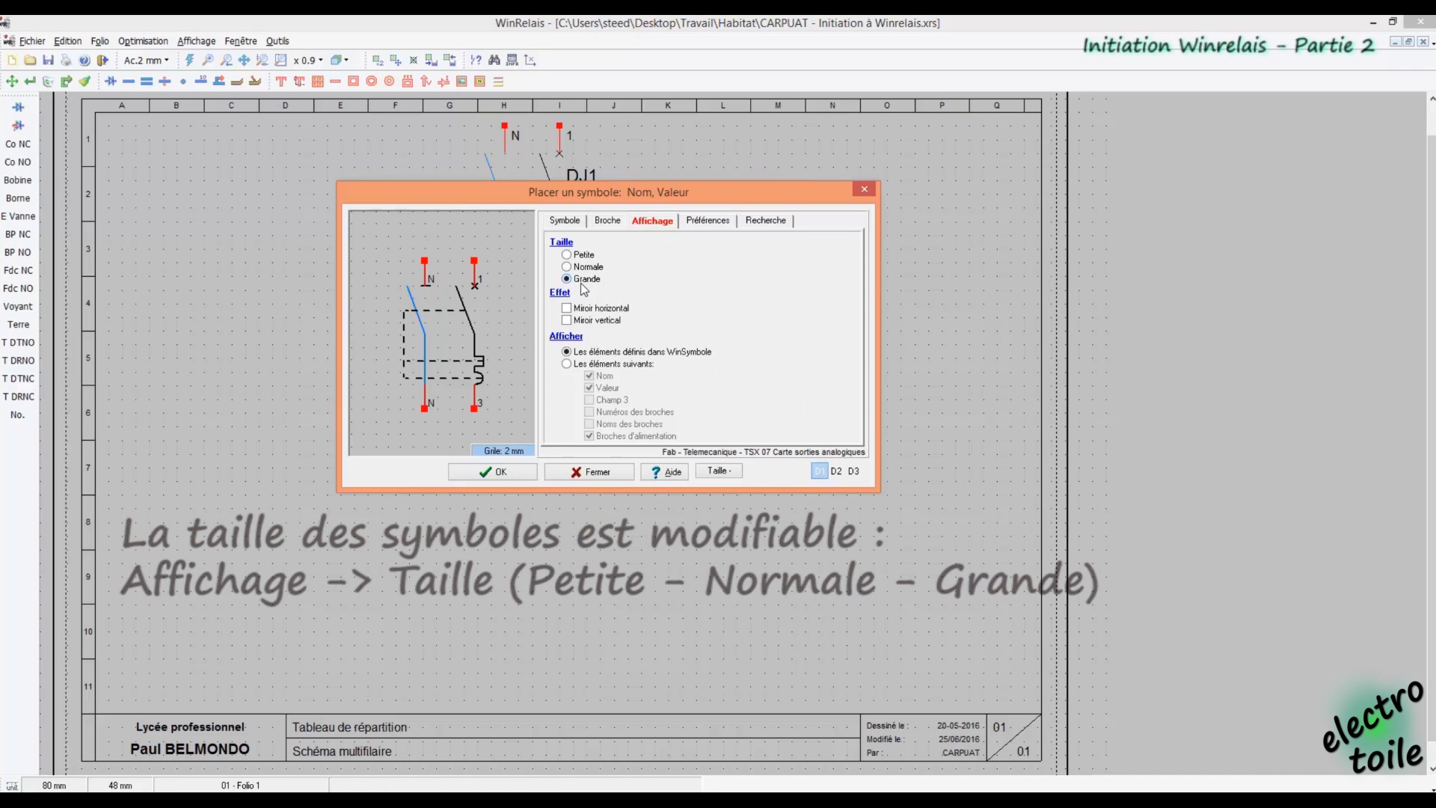
{"action": "left_click", "coordinate": [497, 472]}
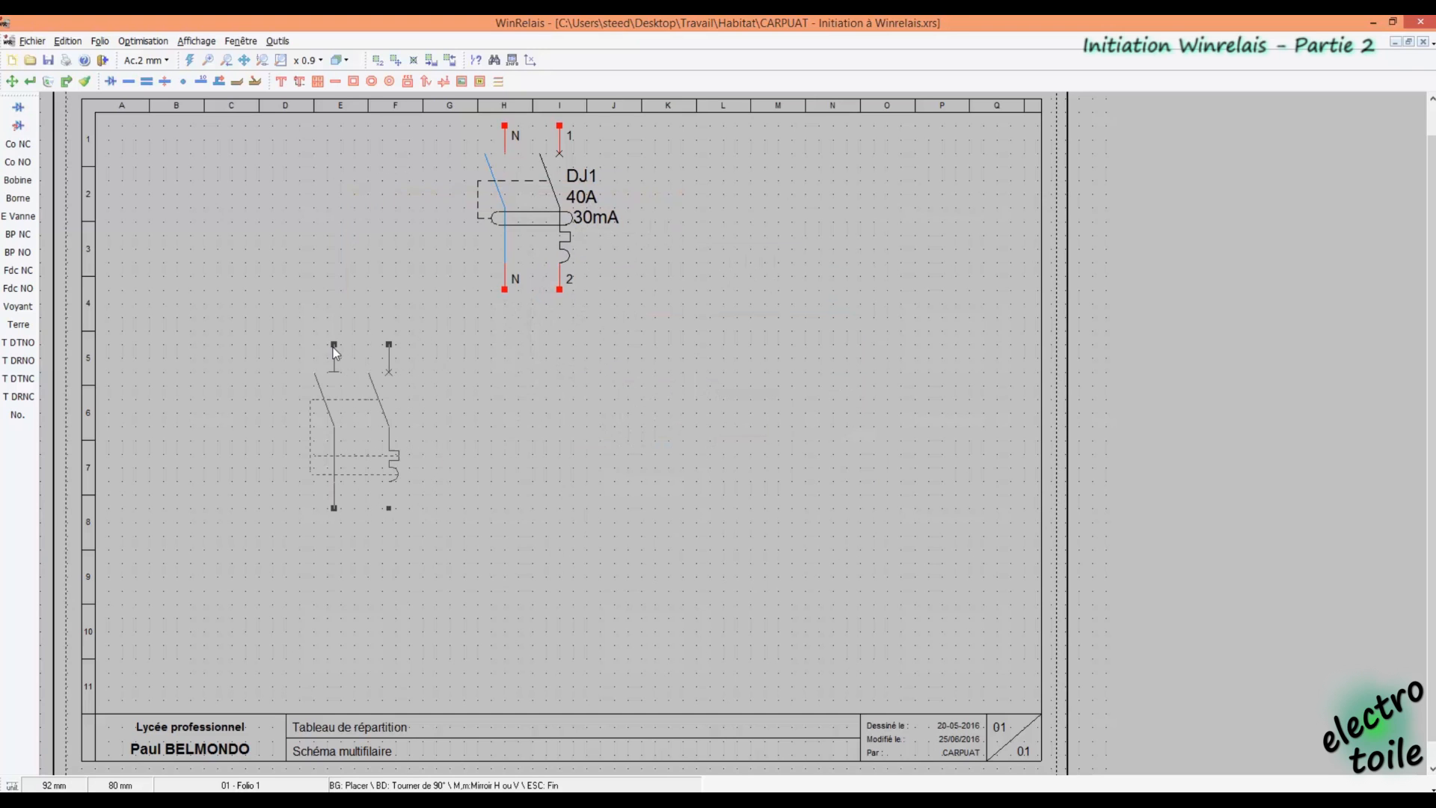
{"action": "left_click", "coordinate": [327, 347]}
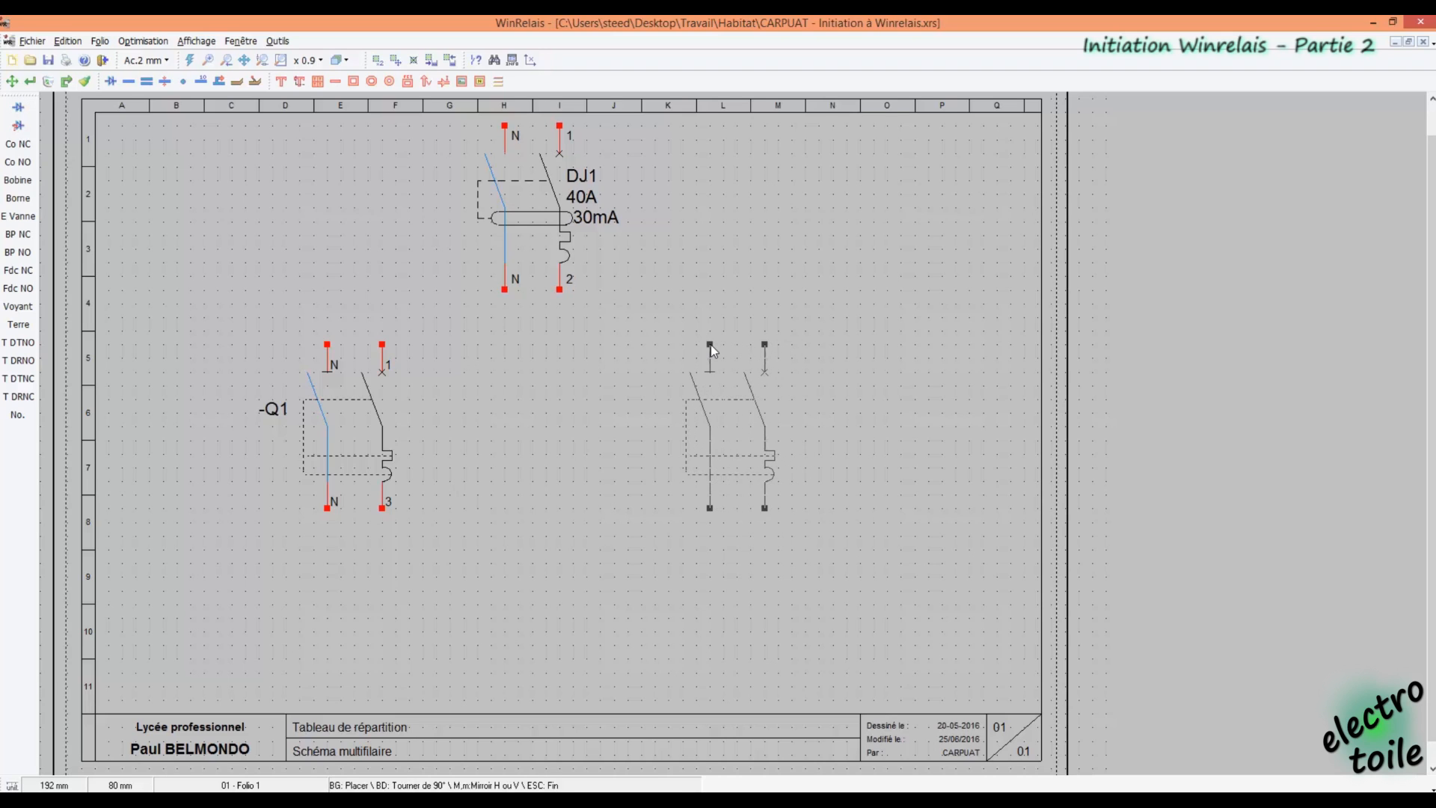
{"action": "left_click", "coordinate": [710, 344]}
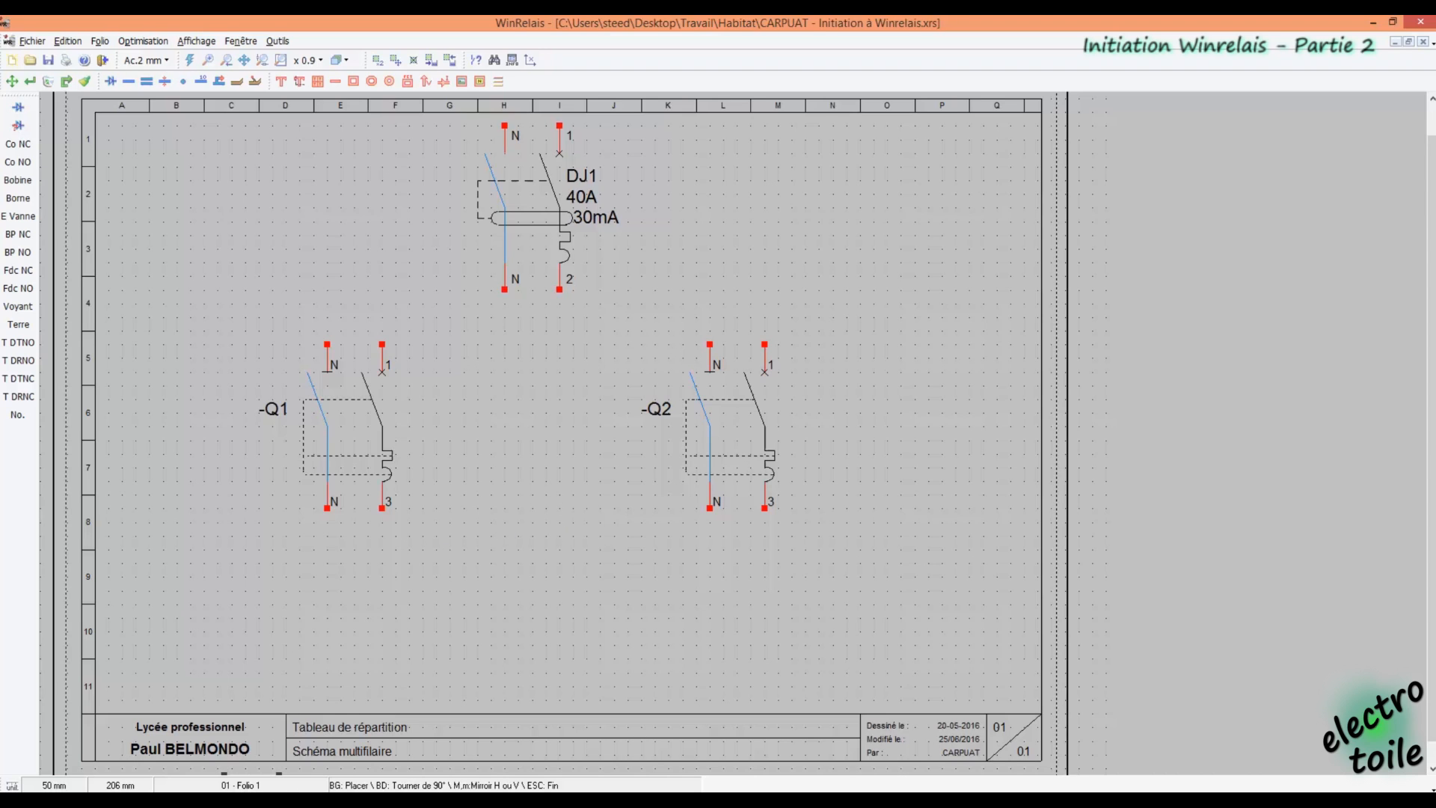
Choose the Prise courant symbol from the Habitat-Tertiaire family for placement
{"action": "left_click", "coordinate": [18, 109]}
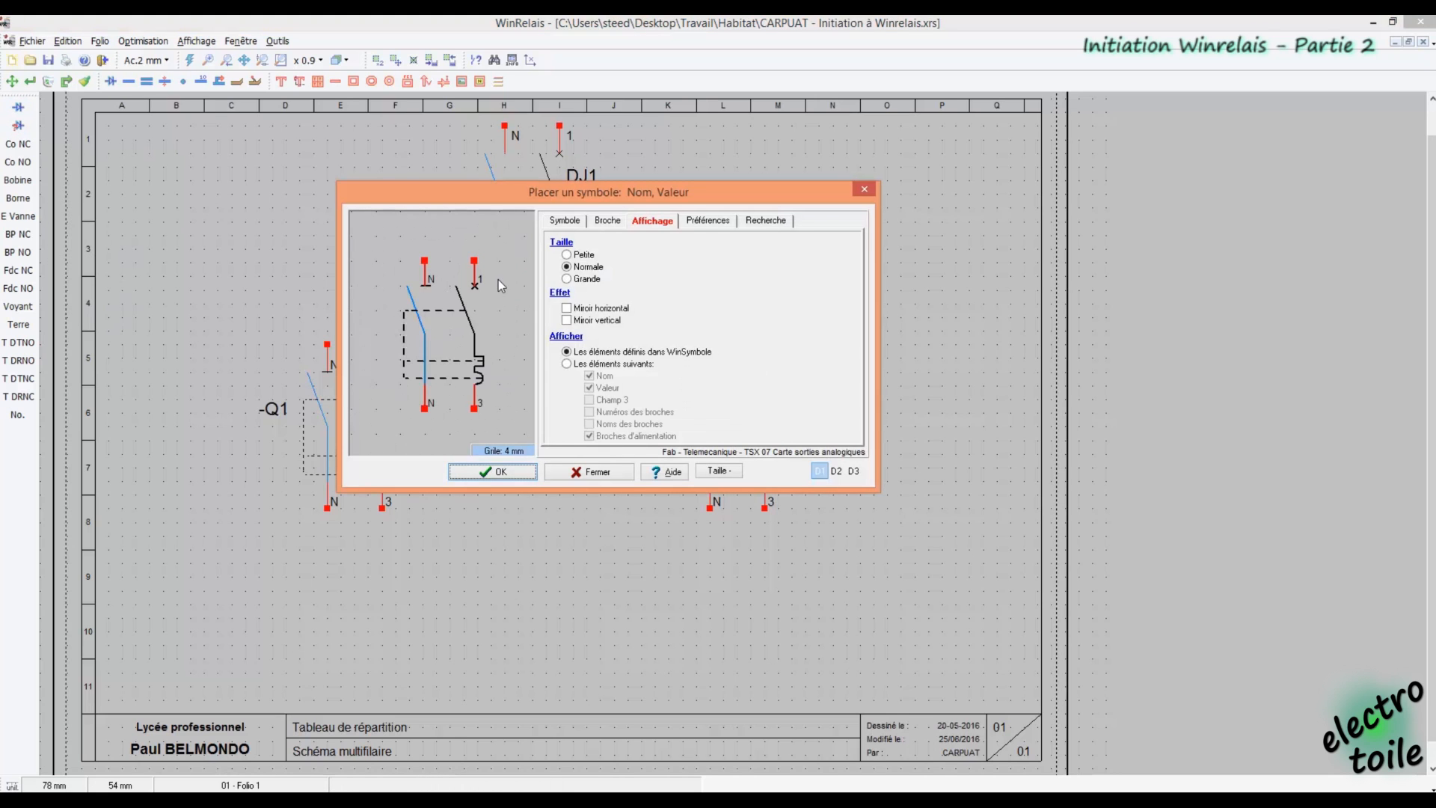
{"action": "left_click", "coordinate": [557, 223]}
{"action": "left_click", "coordinate": [751, 357]}
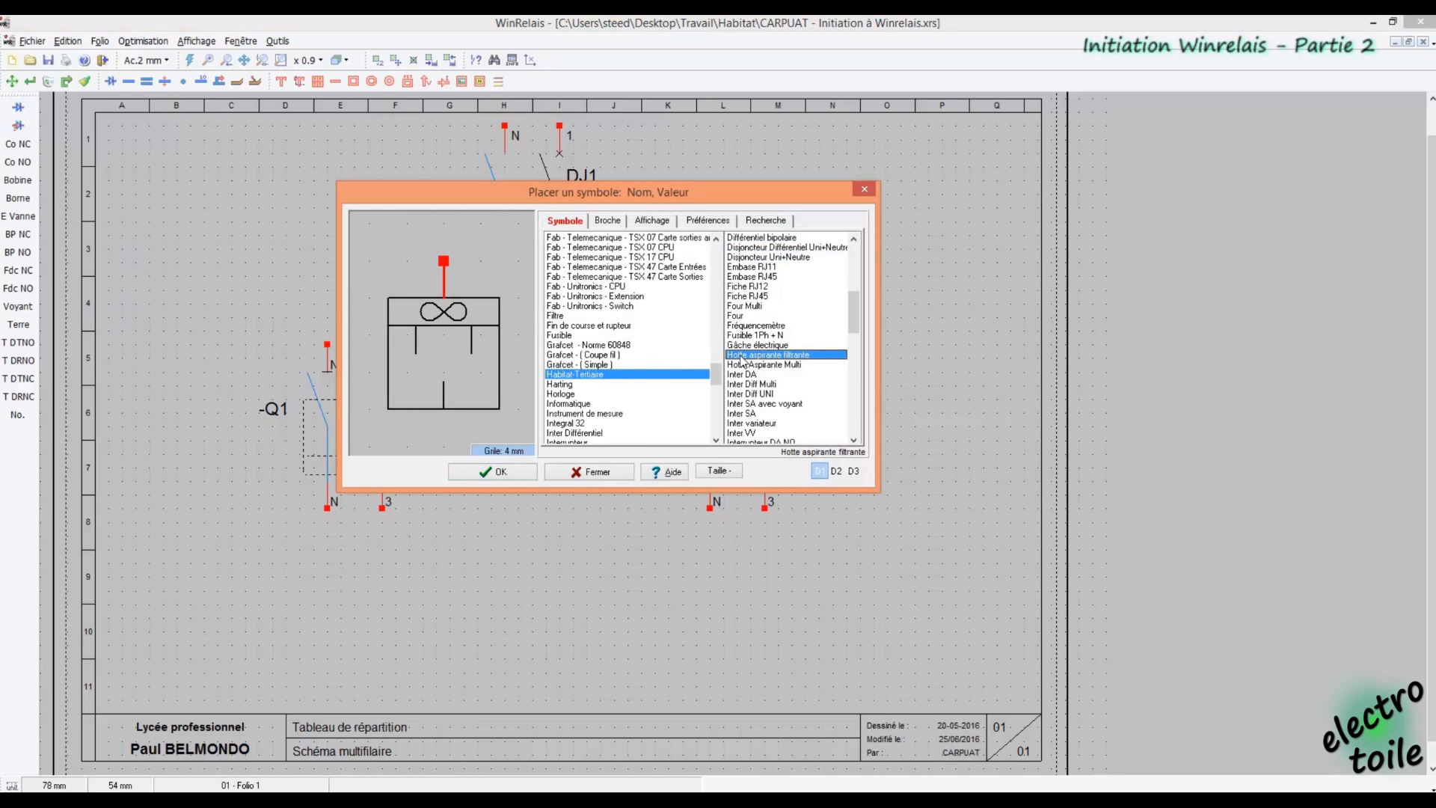
{"action": "key", "text": "p"}
{"action": "left_click_drag", "start_coordinate": [857, 353], "coordinate": [821, 401]}
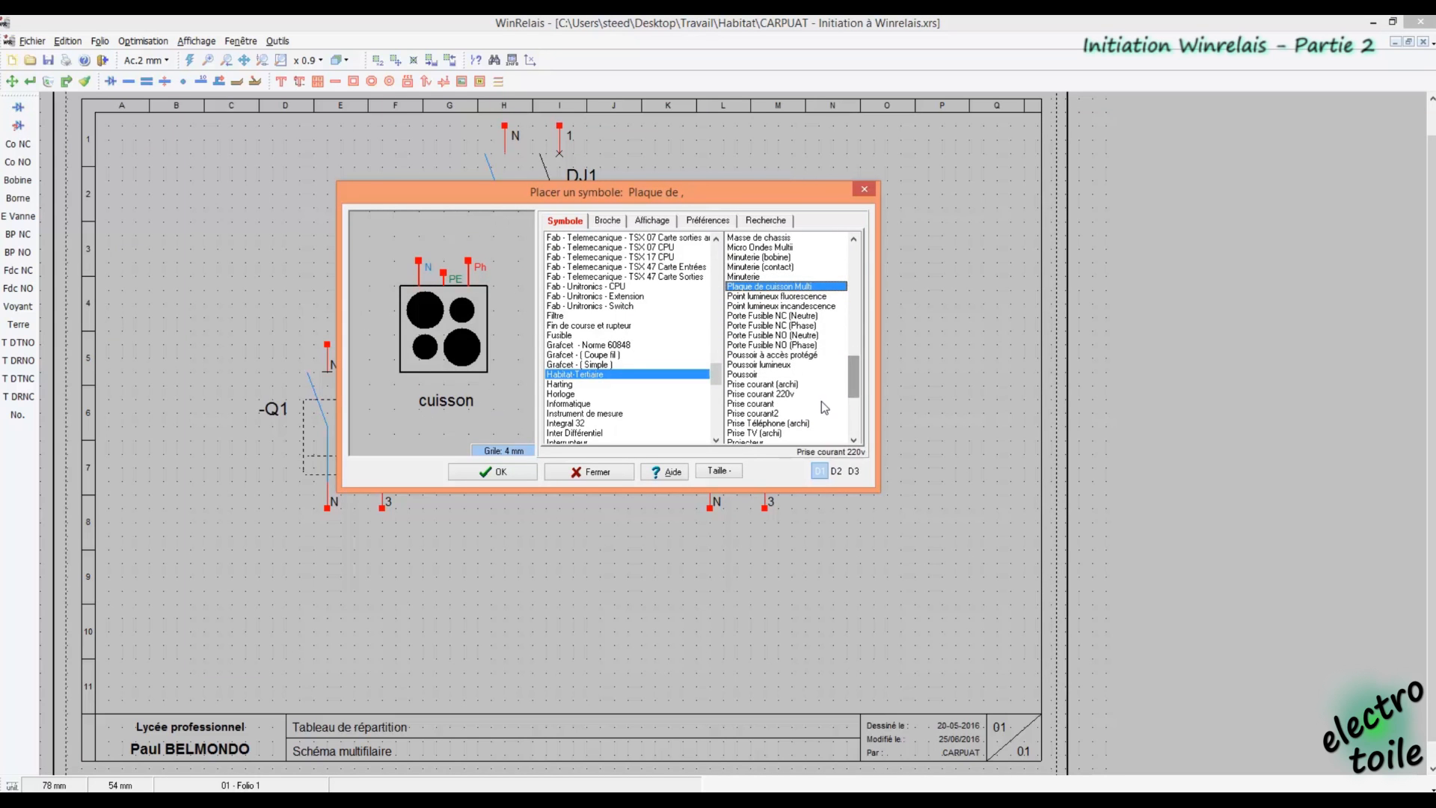
{"action": "left_click", "coordinate": [759, 405]}
{"action": "left_click", "coordinate": [484, 474]}
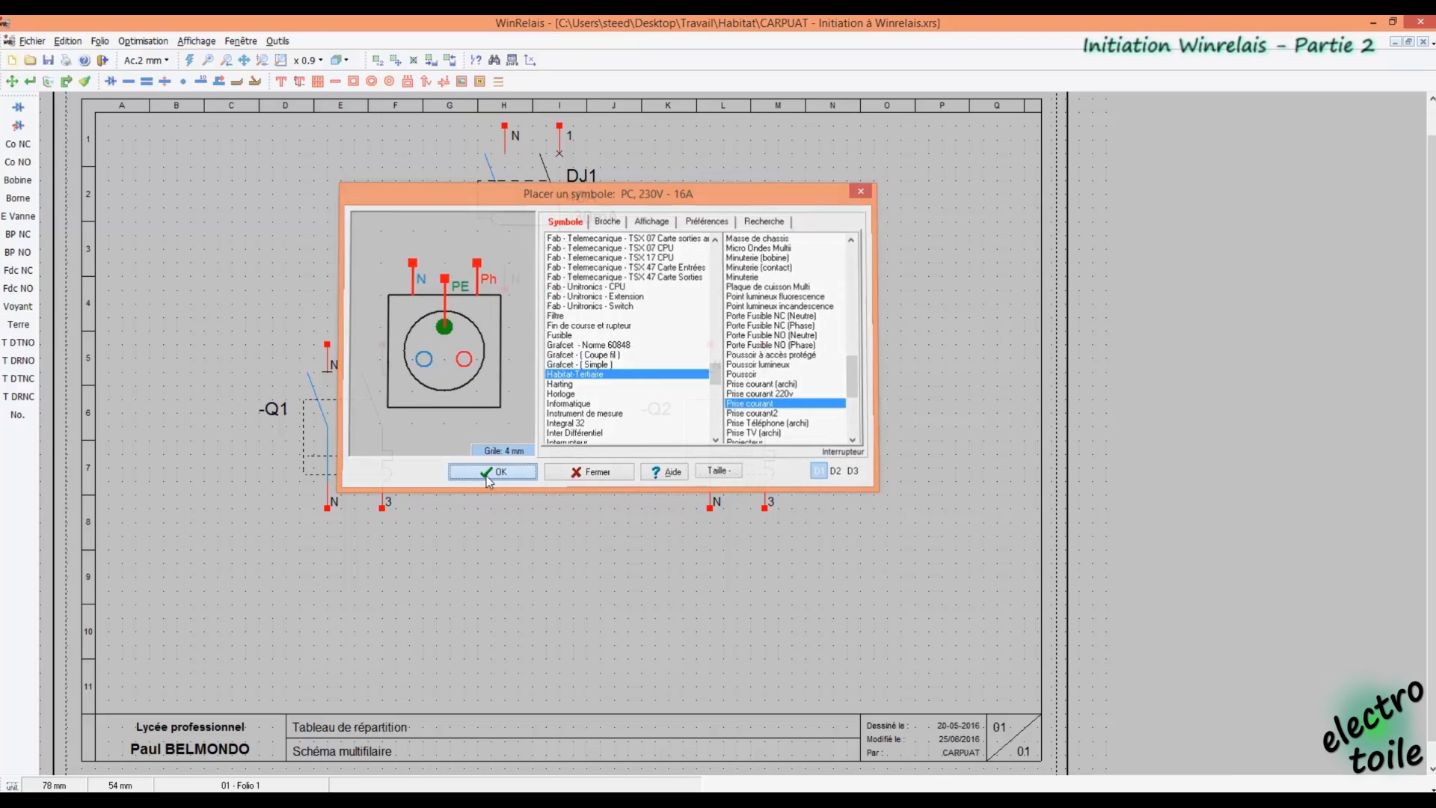
Place the Prise courant symbol at size Grande beneath breaker Q1 and move it up slightly, keeping its N and Ph pins aligned with the breaker's
{"action": "left_click", "coordinate": [18, 107]}
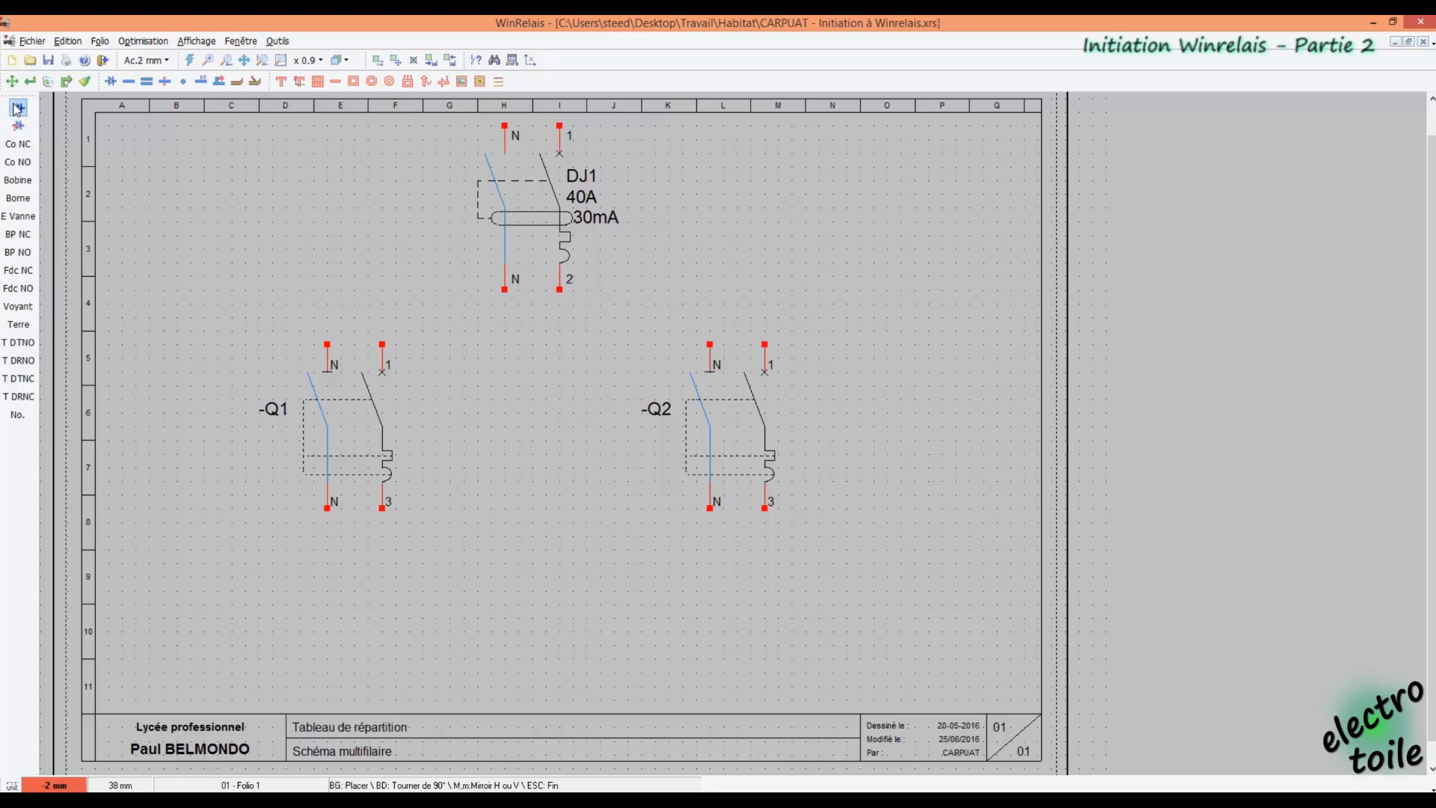
{"action": "left_click", "coordinate": [661, 222]}
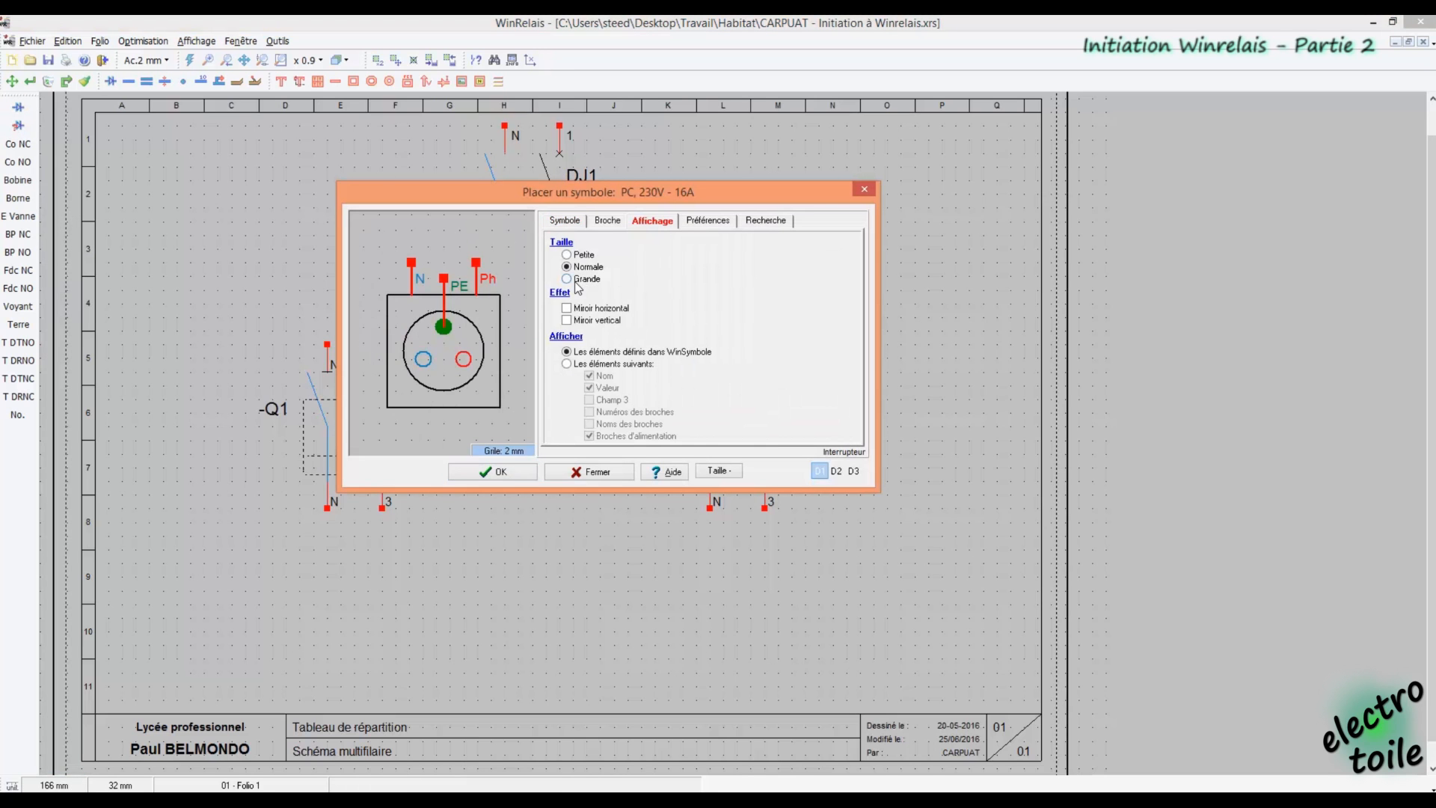
{"action": "left_click", "coordinate": [497, 472]}
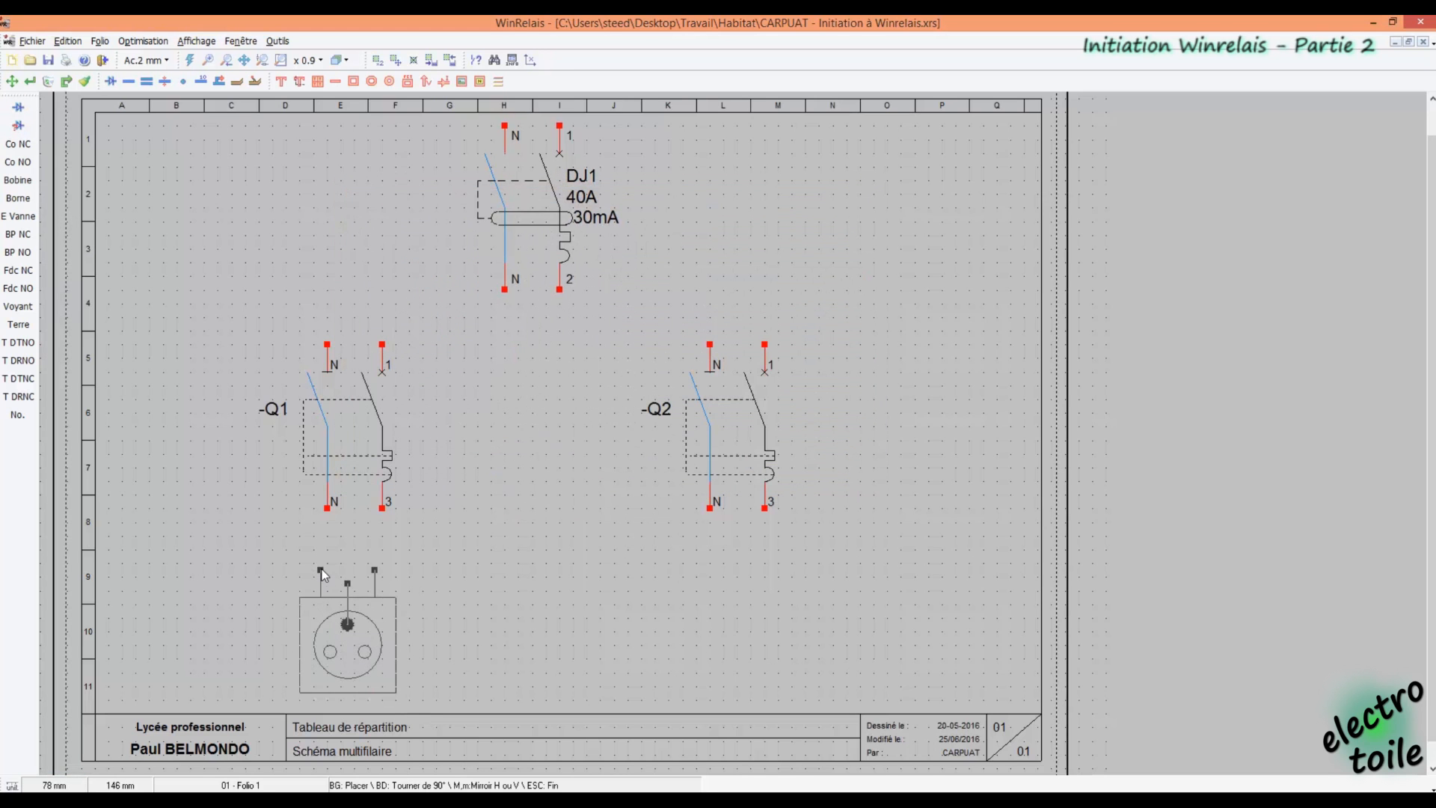
{"action": "left_click", "coordinate": [331, 570]}
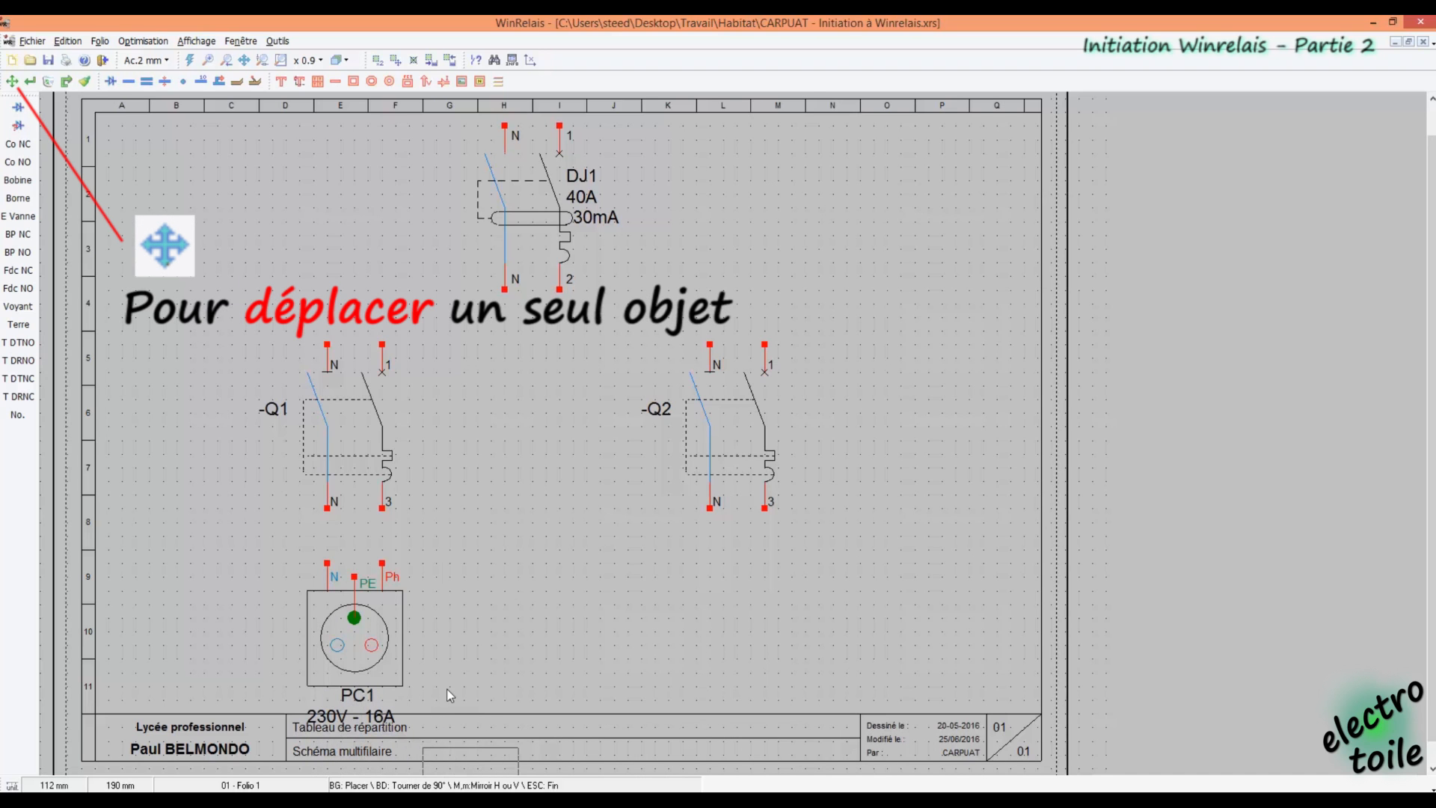
{"action": "left_click", "coordinate": [13, 82]}
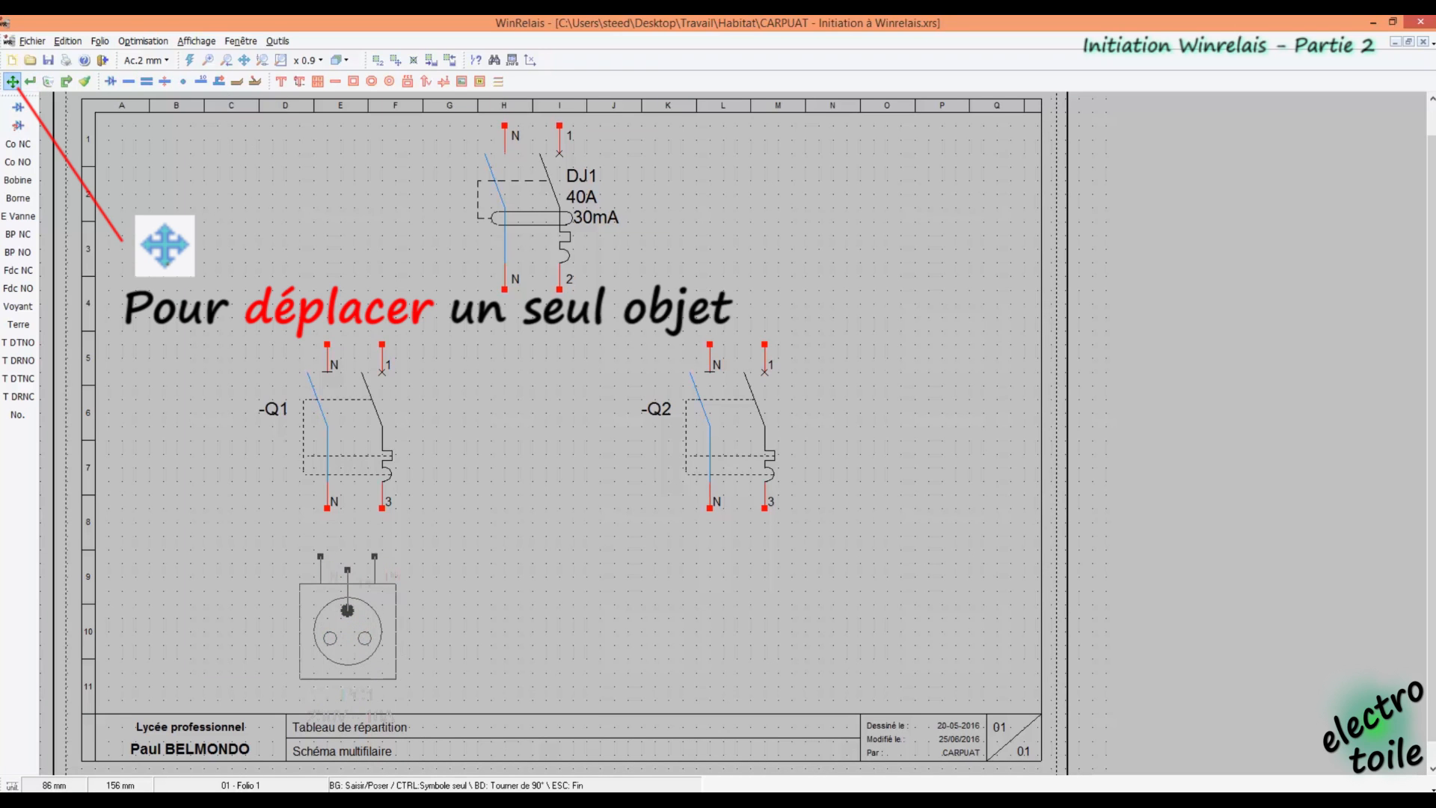
{"action": "left_click", "coordinate": [354, 603]}
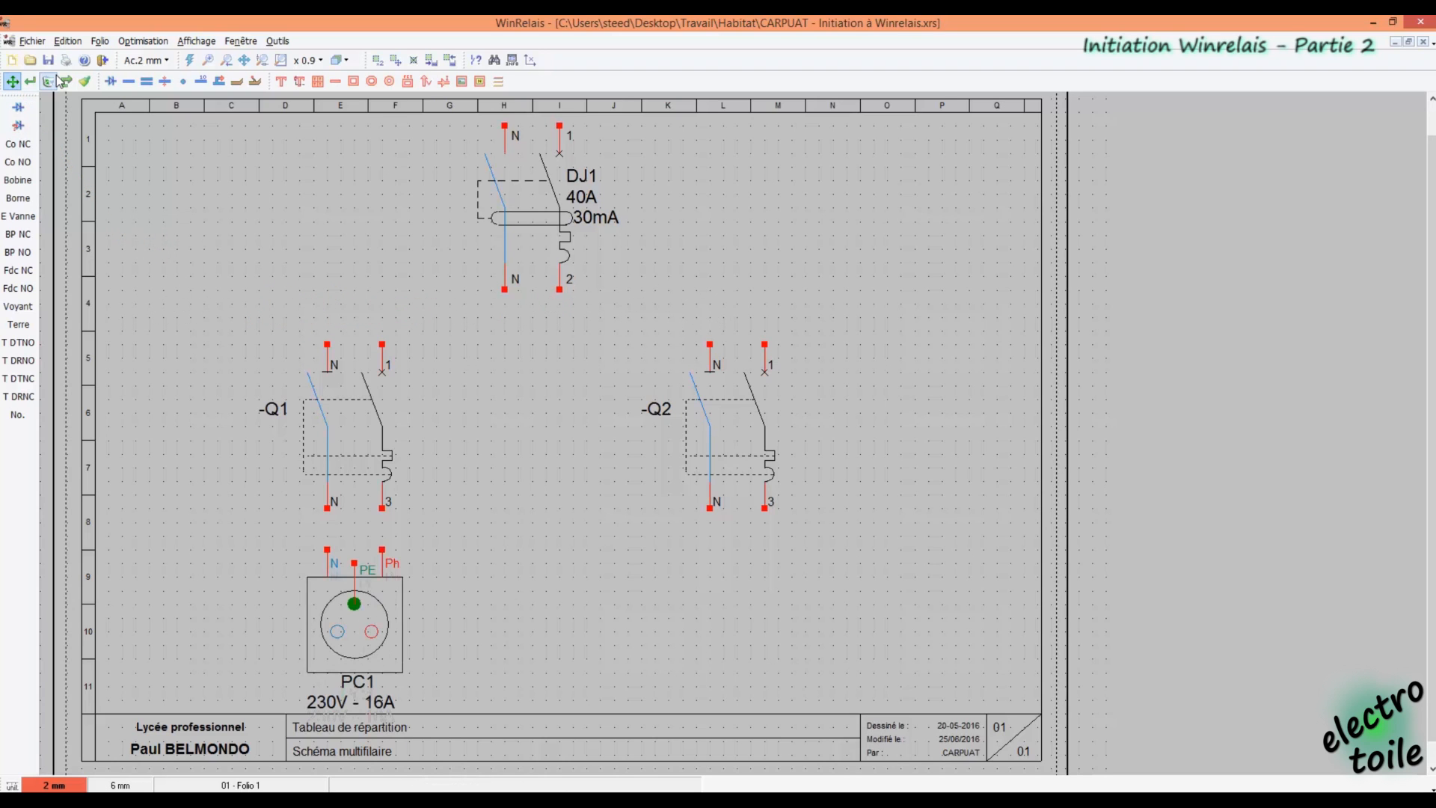
Choose the Lave Linge Multi symbol from the Habitat-Tertiaire family for placement
{"action": "left_click", "coordinate": [28, 110]}
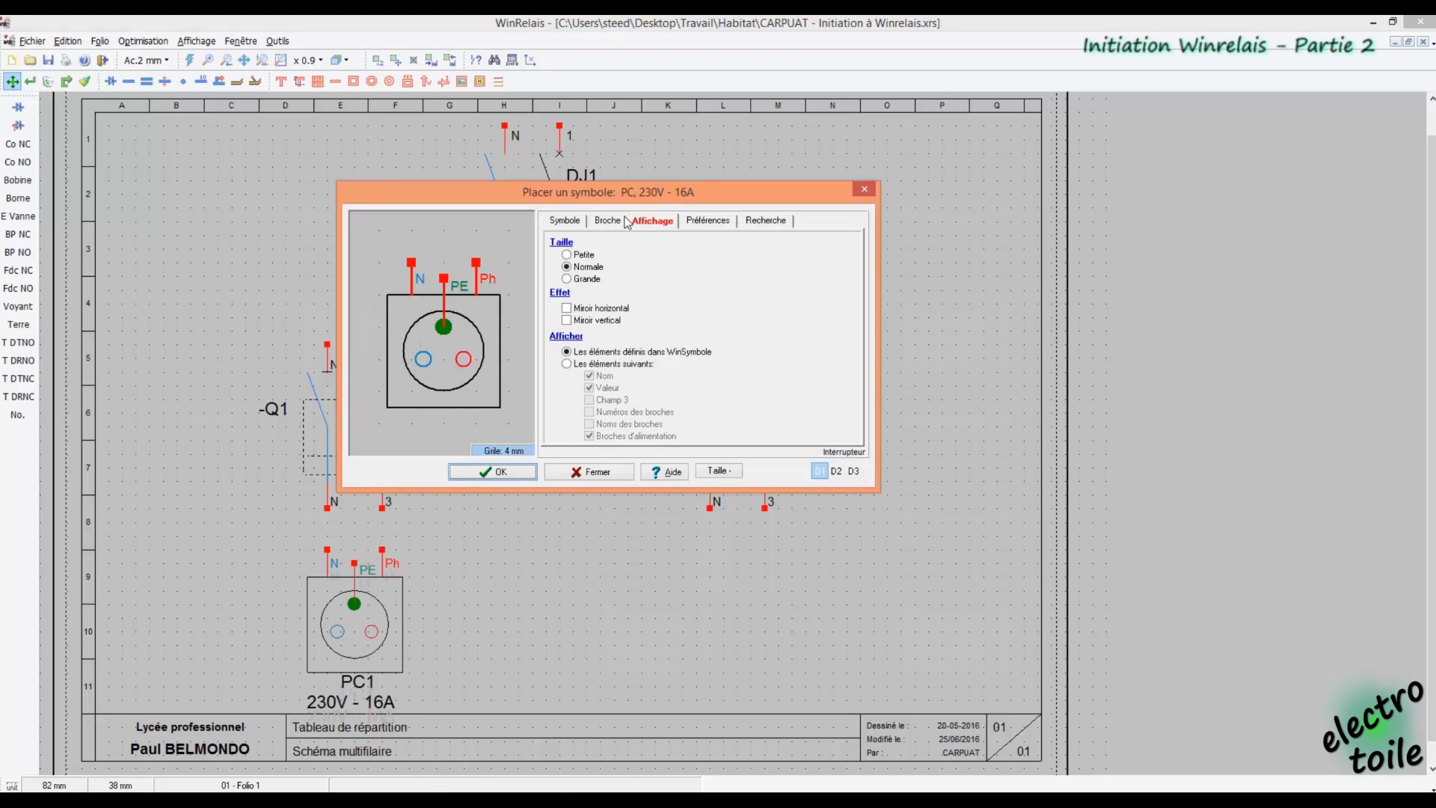
{"action": "left_click", "coordinate": [564, 221]}
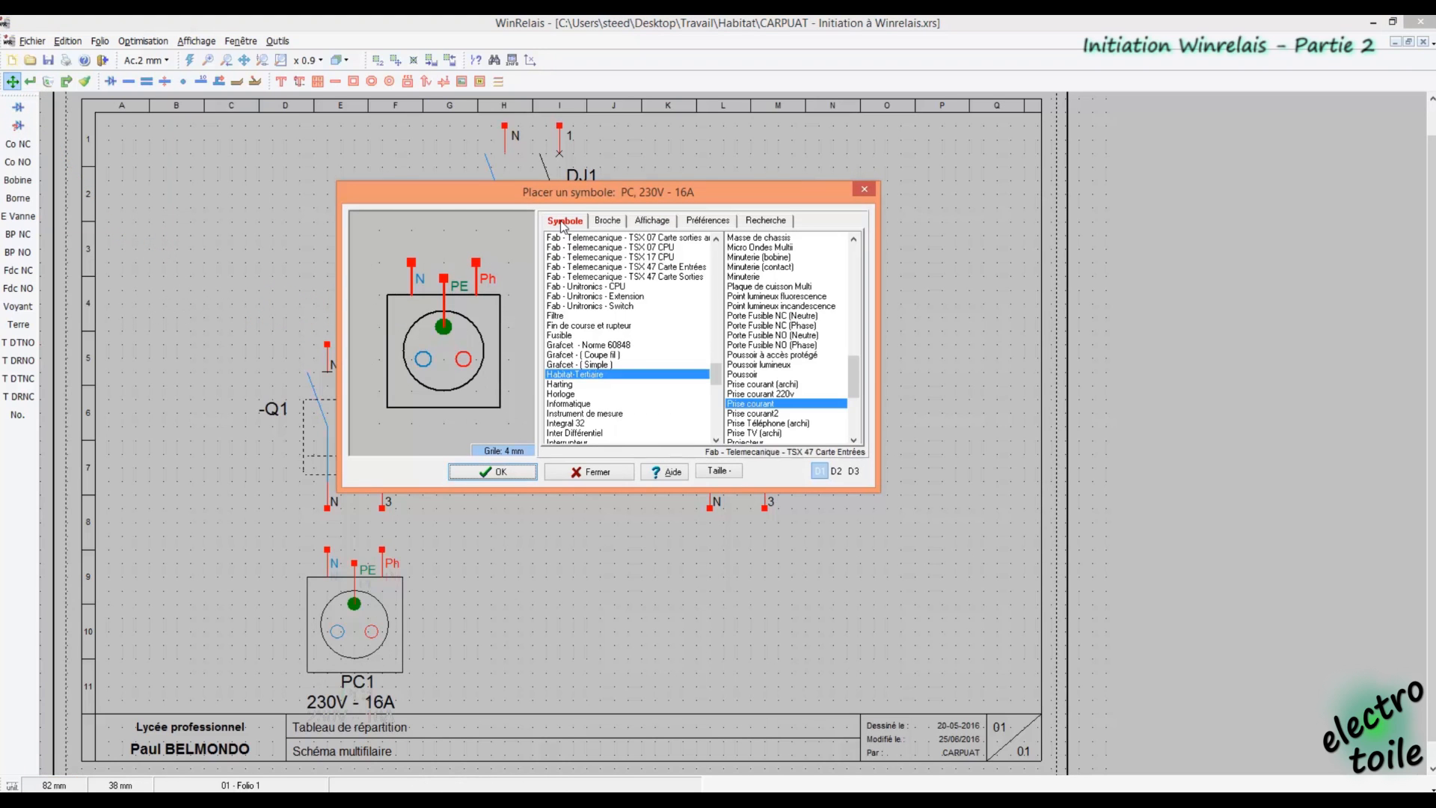
{"action": "left_click", "coordinate": [785, 385]}
{"action": "key", "text": "l"}
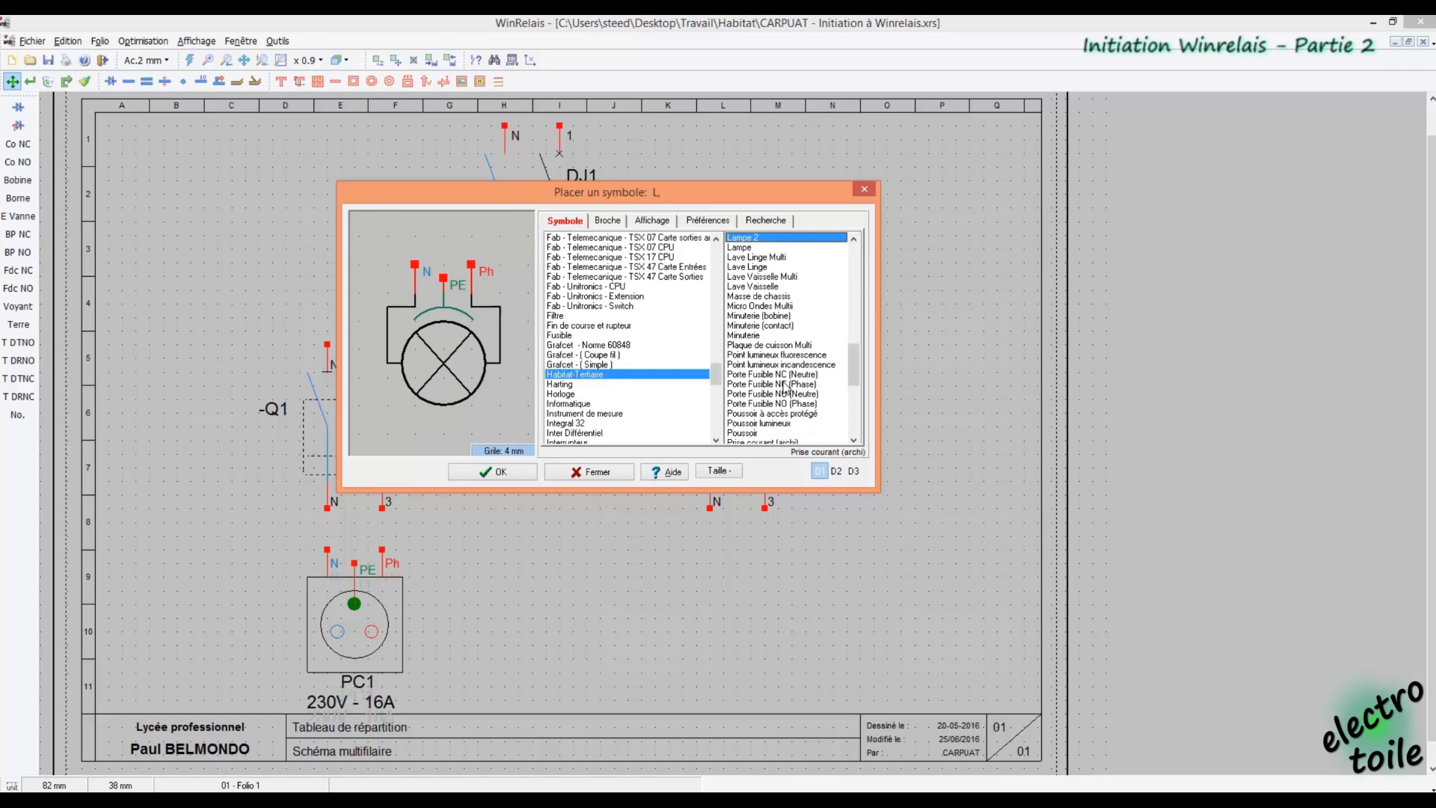
{"action": "left_click", "coordinate": [777, 258]}
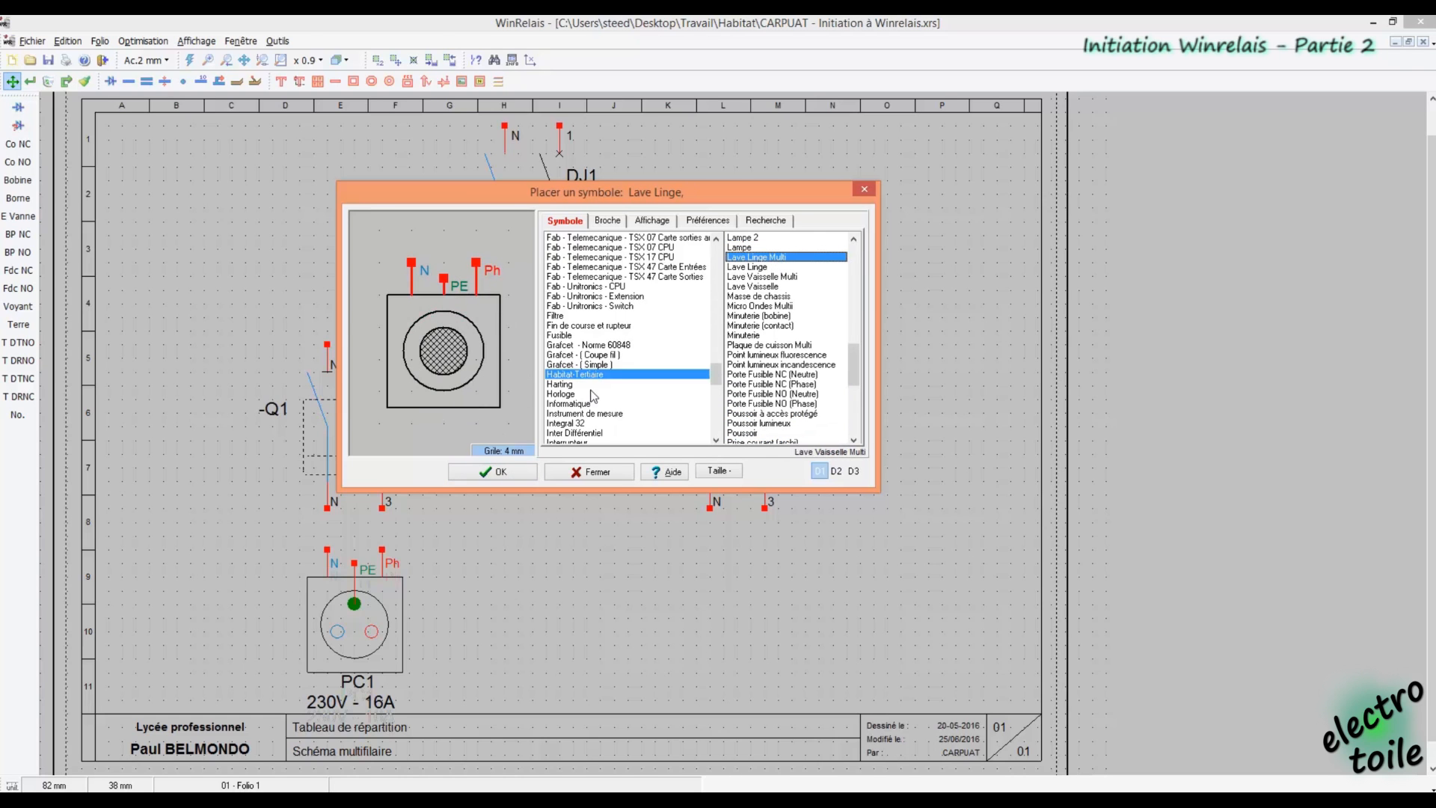
{"action": "left_click", "coordinate": [498, 472]}
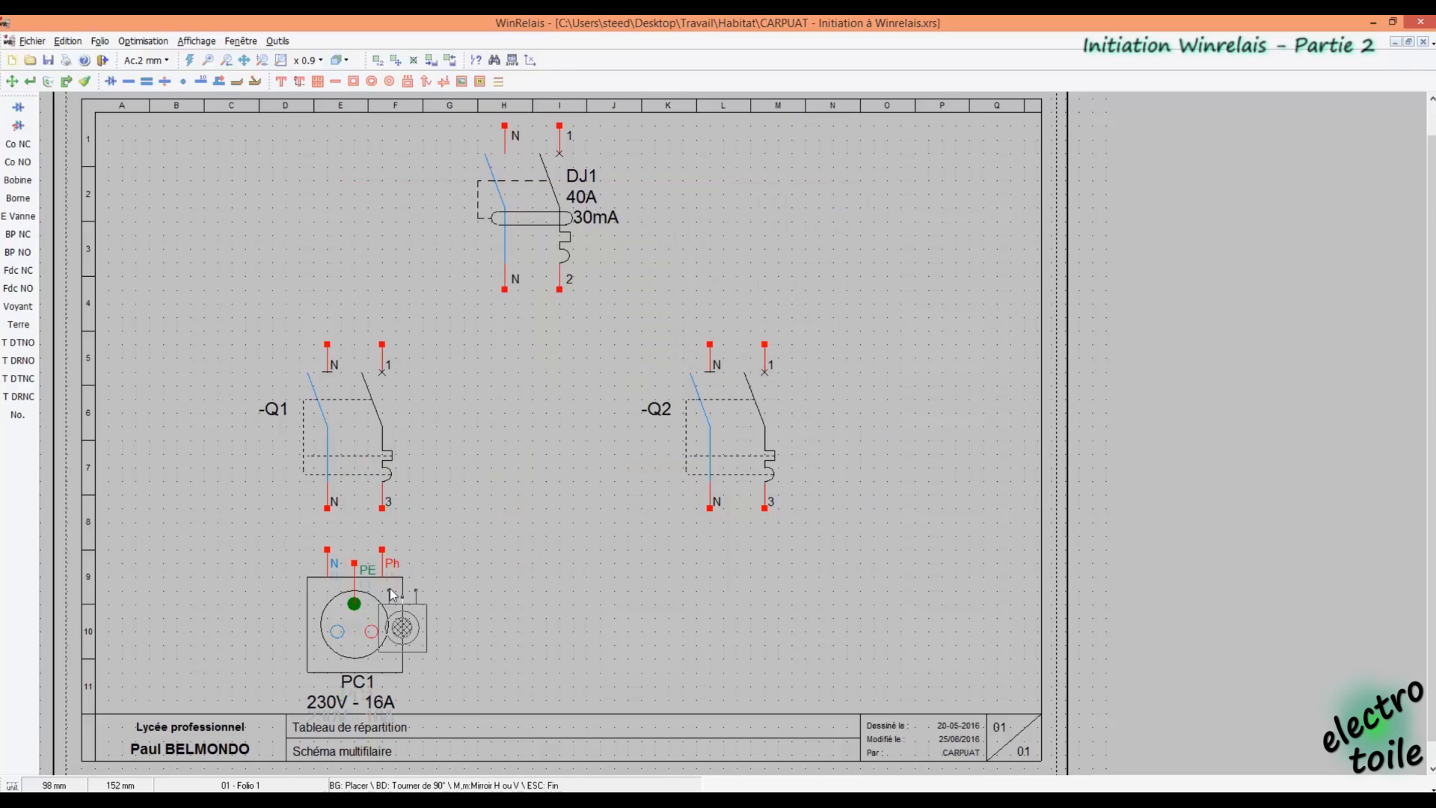
Place the Lave Linge Multi symbol at size Grande beneath breaker Q2, aligning its N and Ph pins with the breaker's lower pins
{"action": "key", "text": "Escape"}
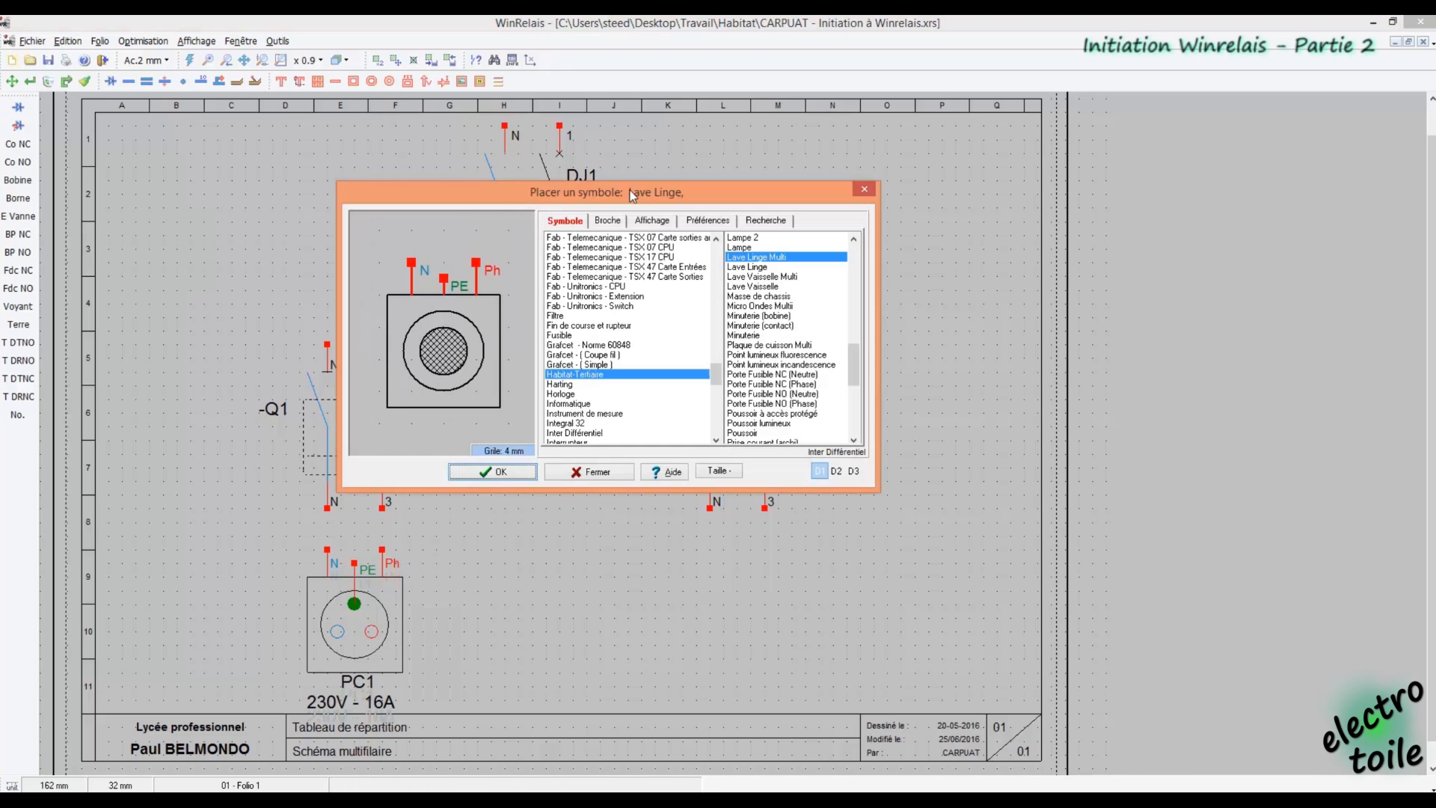
{"action": "left_click", "coordinate": [651, 222]}
{"action": "left_click", "coordinate": [567, 280]}
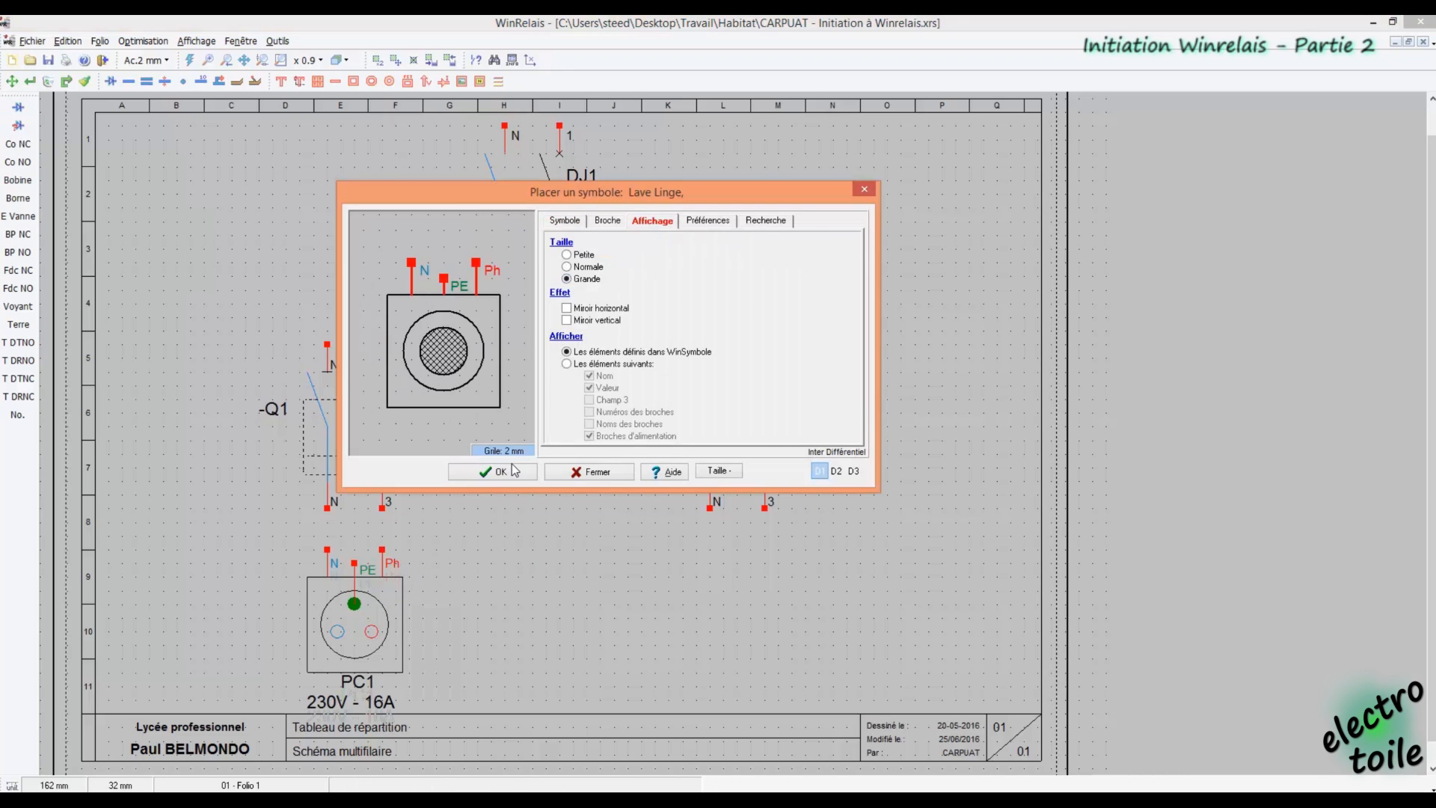
{"action": "left_click", "coordinate": [510, 470]}
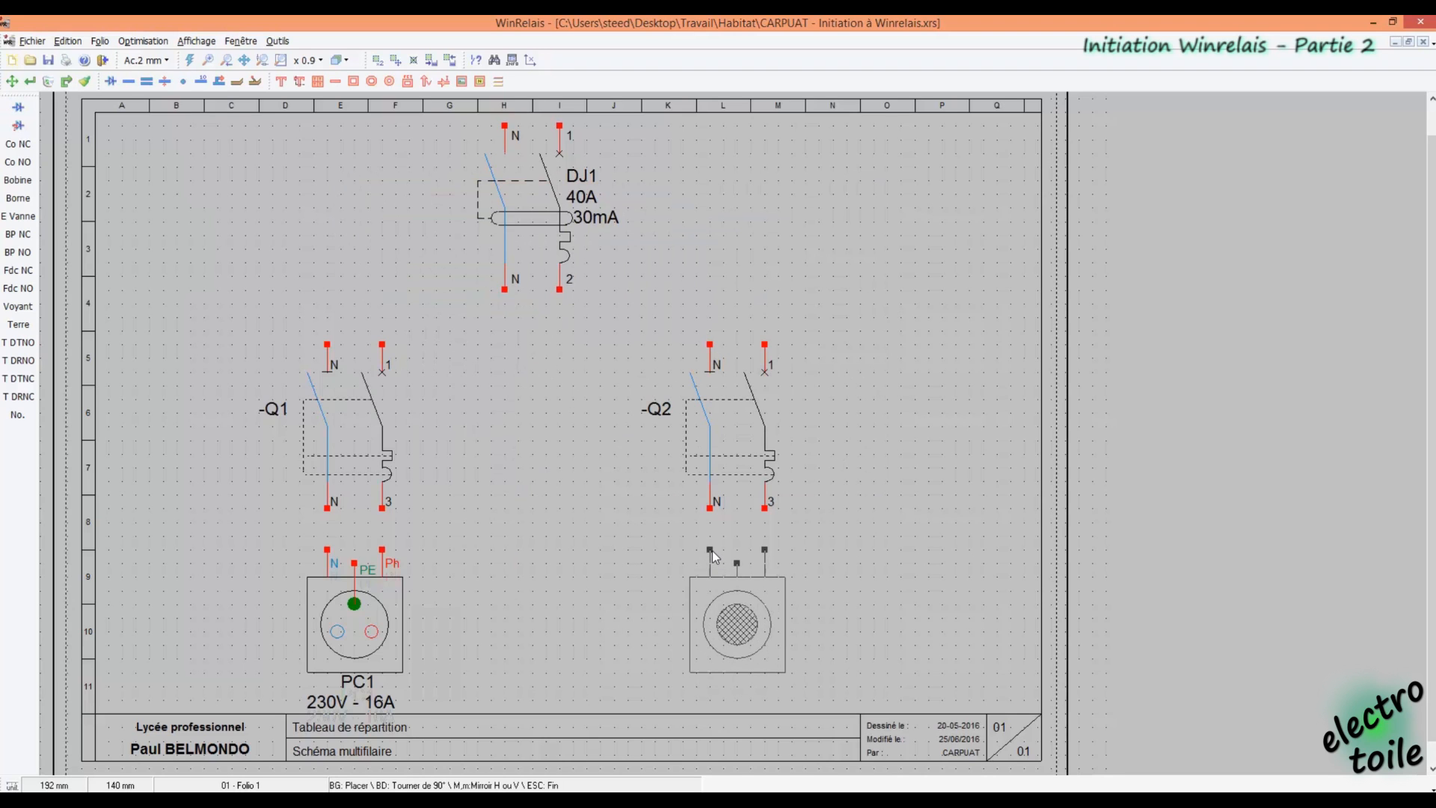
{"action": "left_click", "coordinate": [711, 551]}
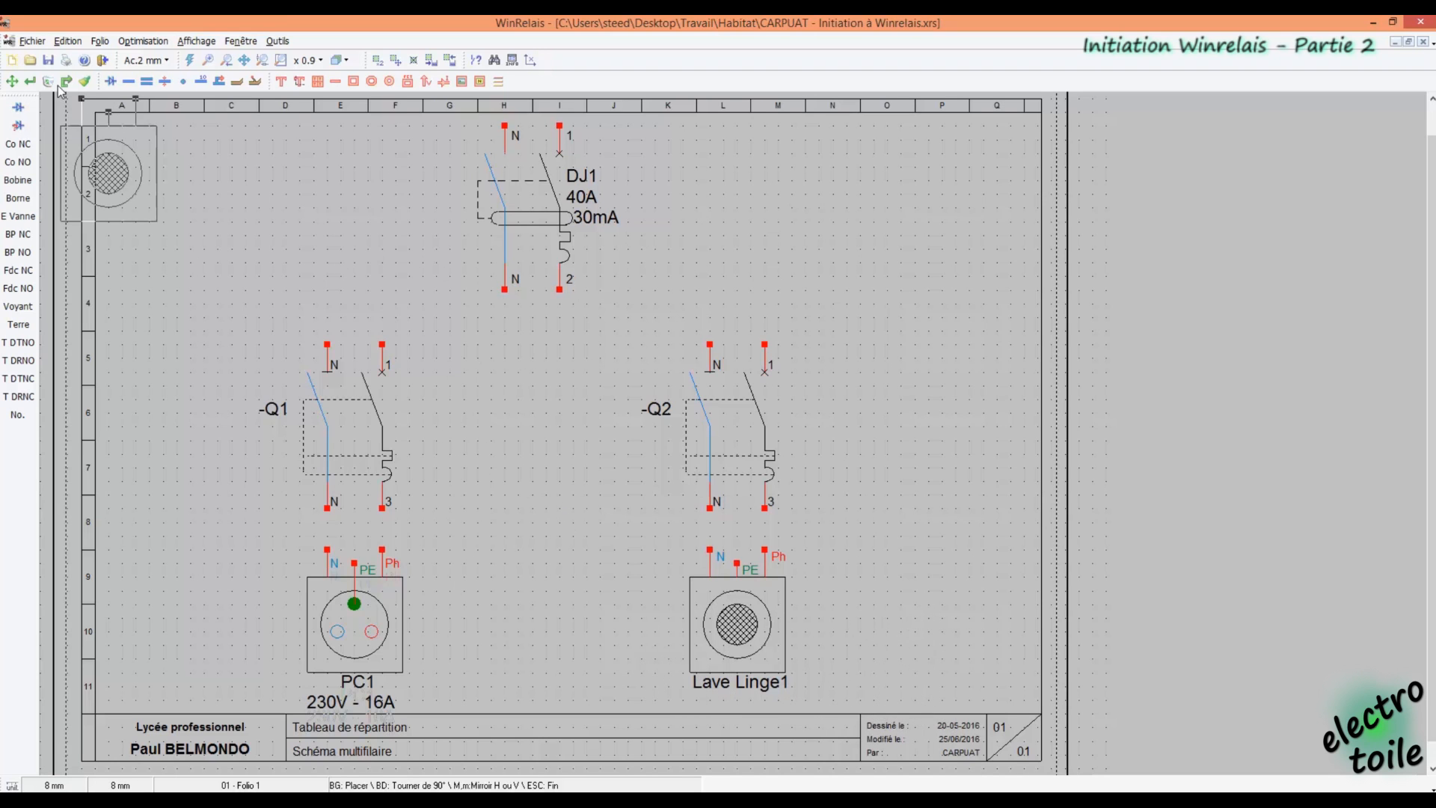
Place the Terre (PE) symbol at size Grande left of socket PC1, with its pin in row 10 between columns A and B
{"action": "left_click", "coordinate": [18, 109]}
{"action": "left_click", "coordinate": [562, 219]}
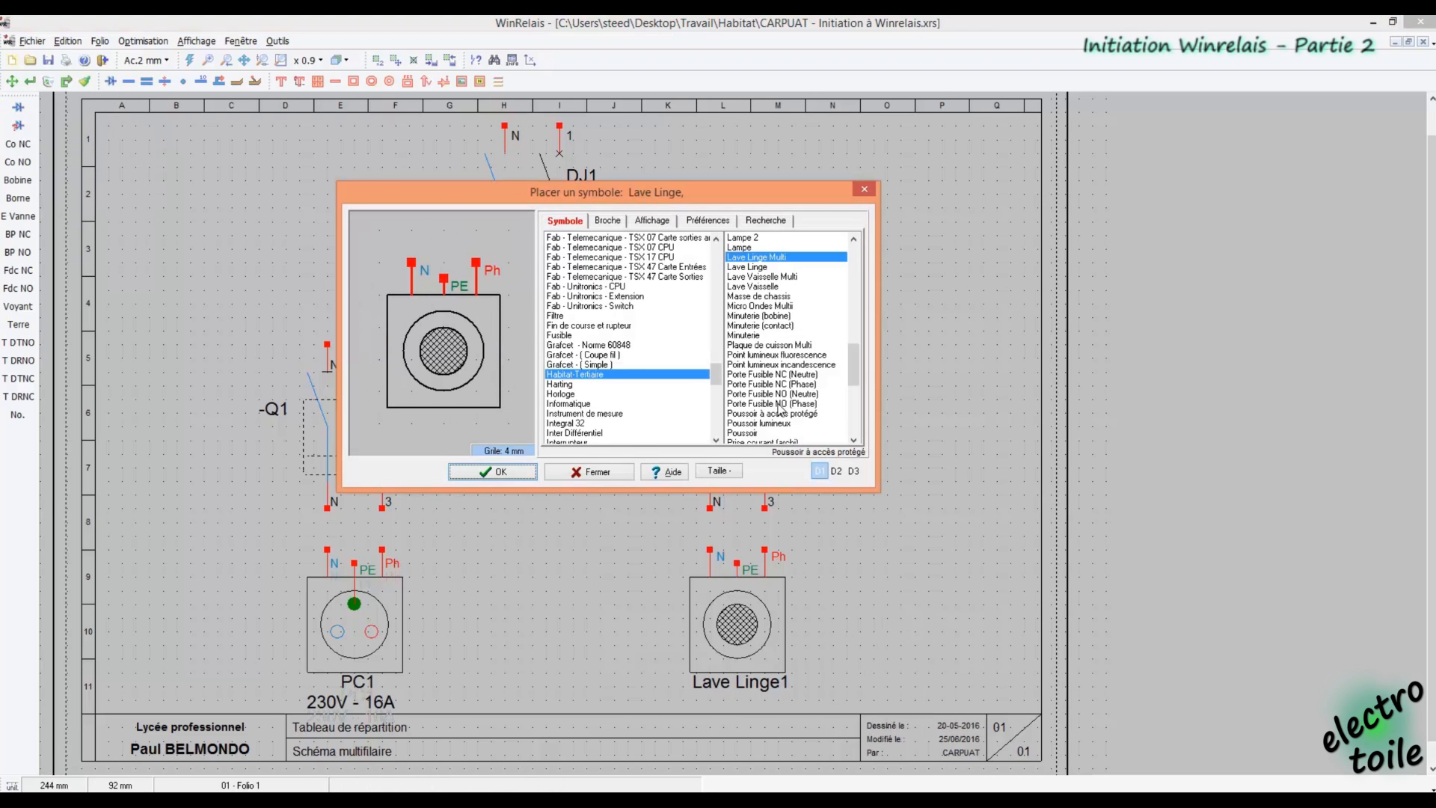
{"action": "left_click", "coordinate": [787, 404]}
{"action": "key", "text": "t"}
{"action": "scroll", "coordinate": [780, 417], "scroll_direction": "down", "scroll_amount": 2}
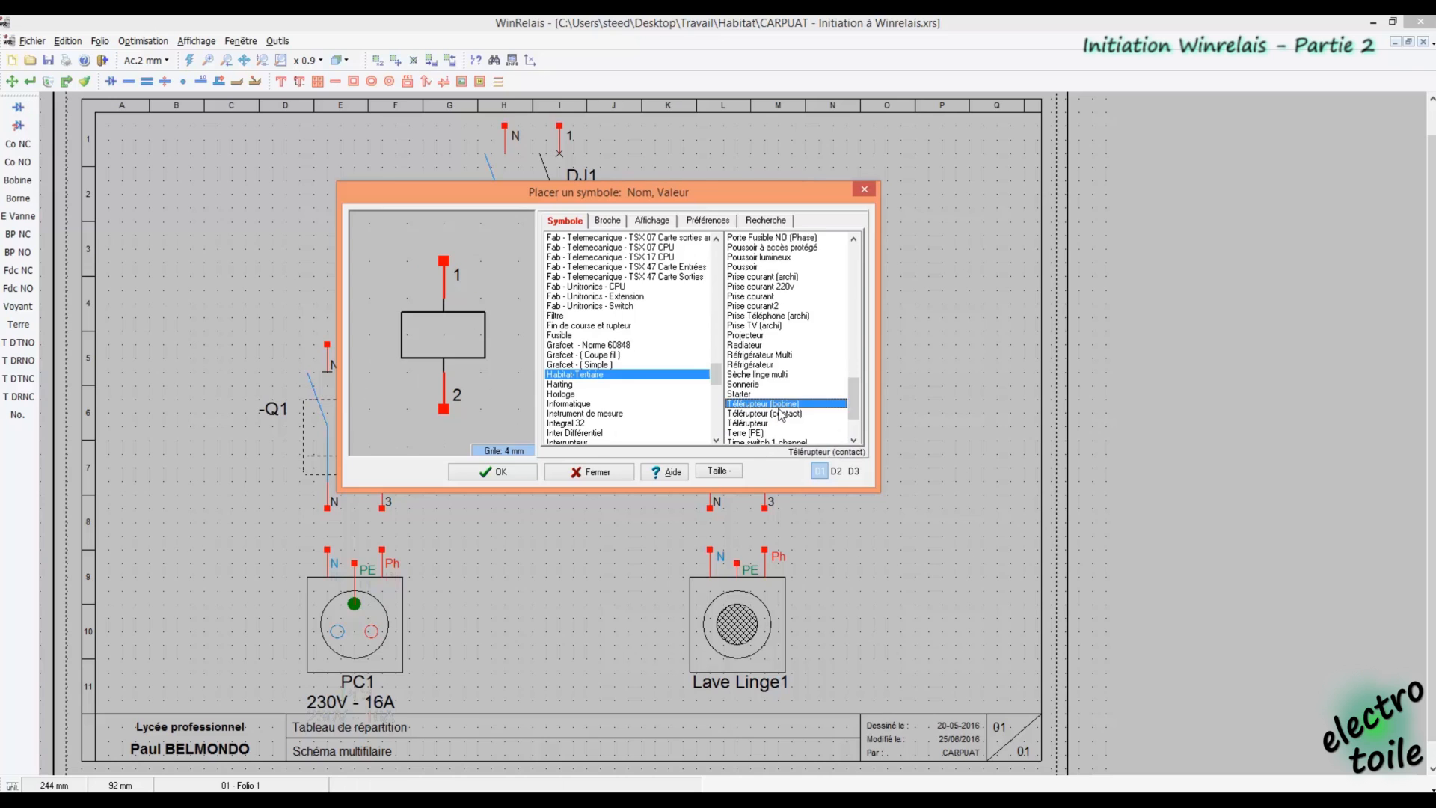
{"action": "left_click", "coordinate": [752, 404]}
{"action": "left_click", "coordinate": [652, 221]}
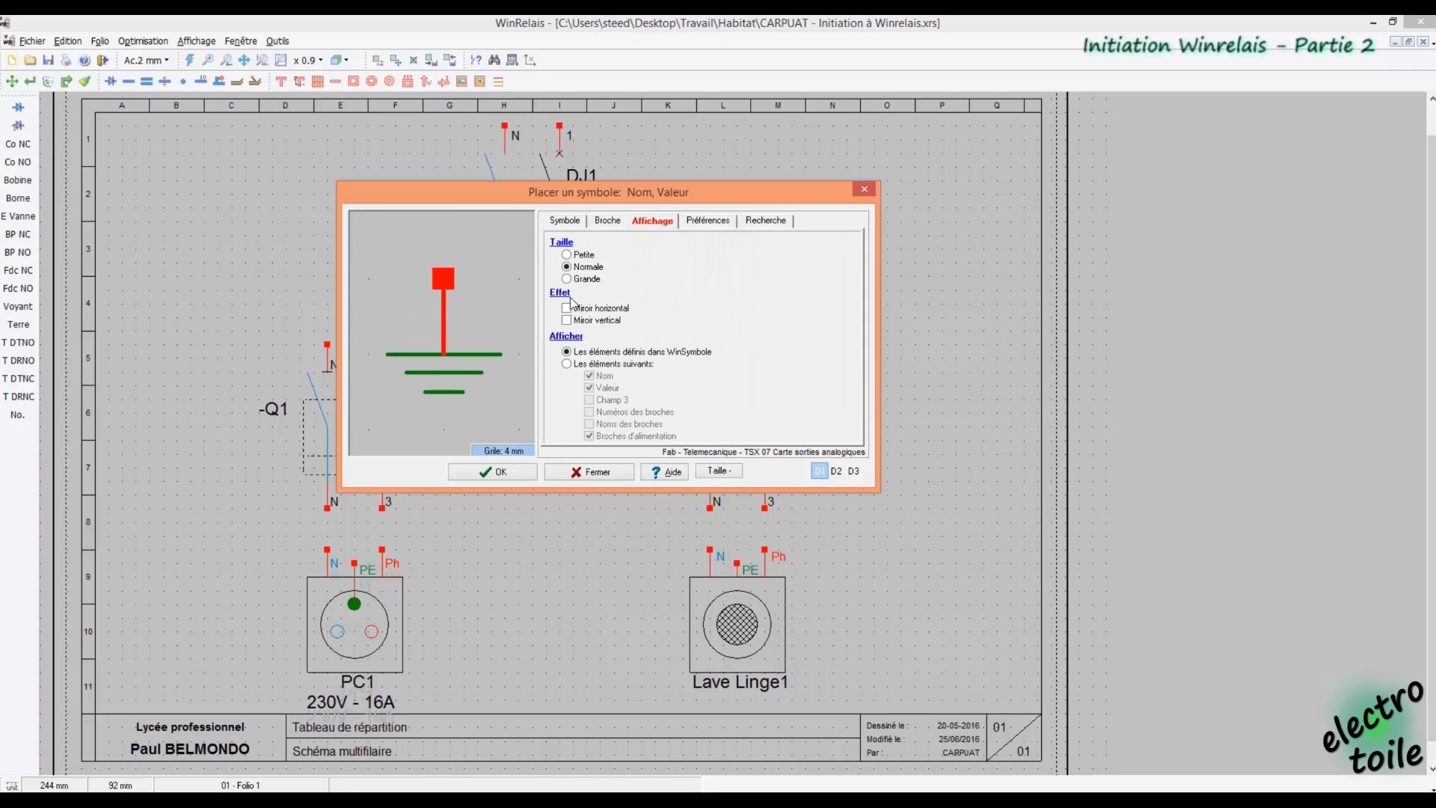
{"action": "left_click", "coordinate": [496, 473]}
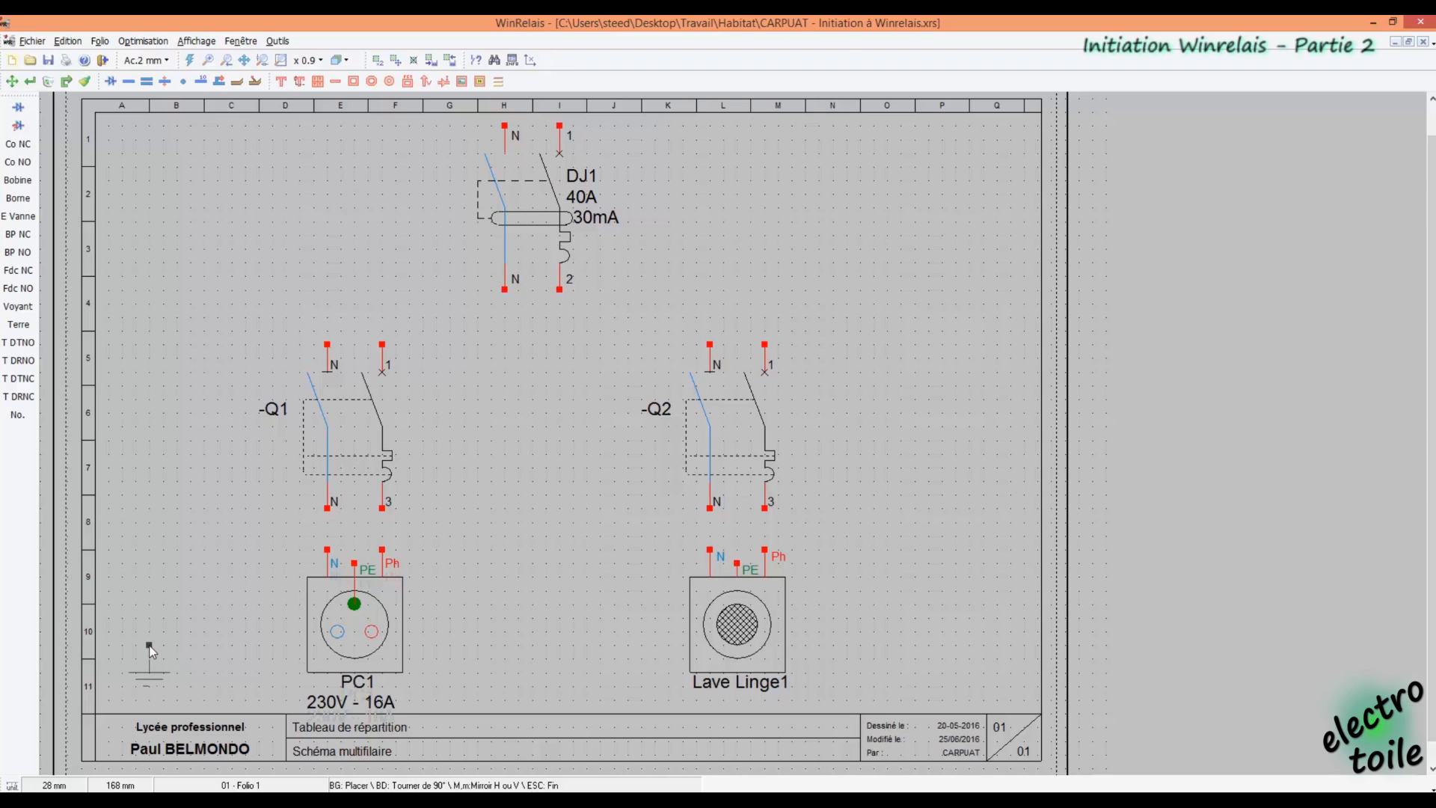
{"action": "left_click", "coordinate": [149, 646]}
Pick up breaker Q1 with the single-object move tool and set it back at its original position
{"action": "left_click", "coordinate": [12, 80]}
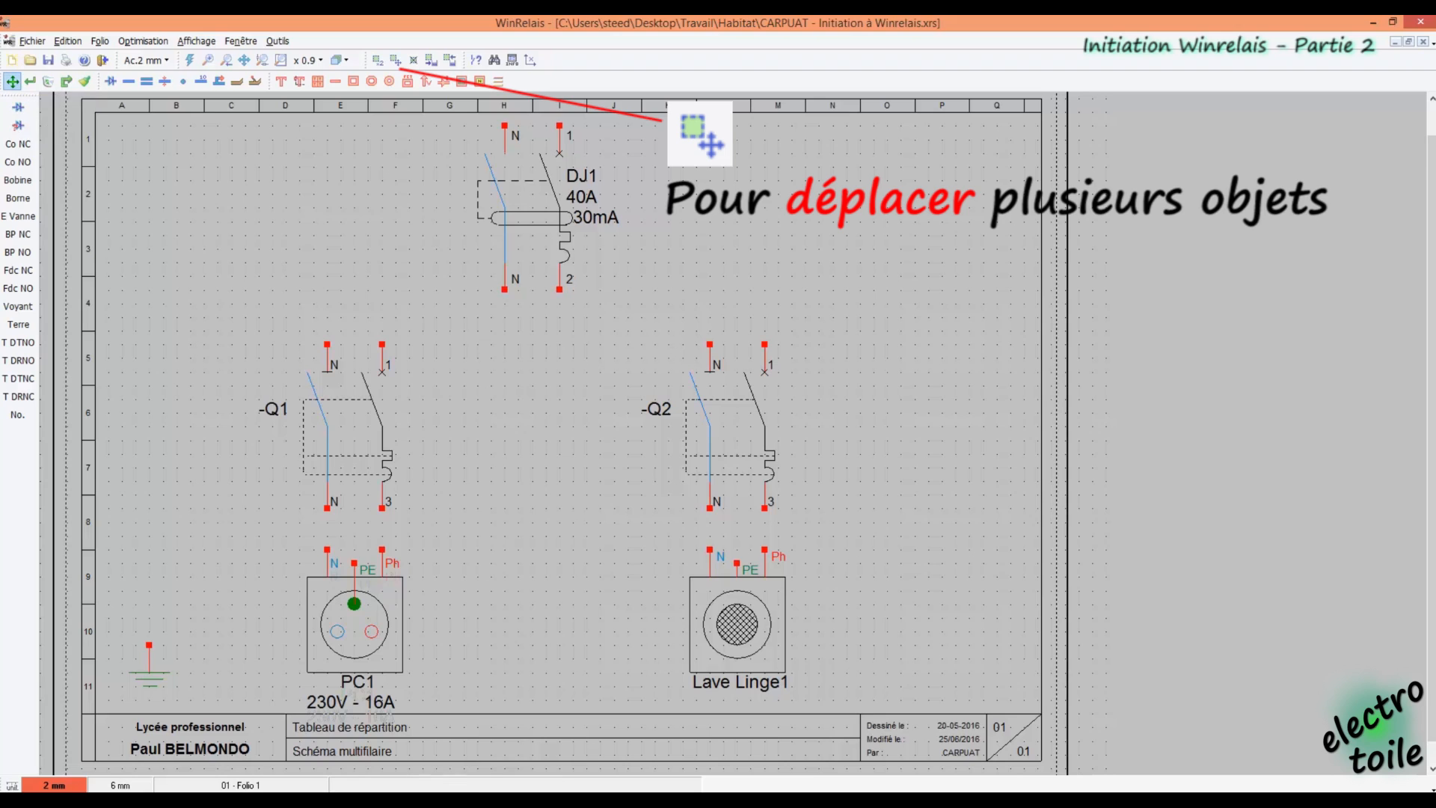
{"action": "left_click", "coordinate": [344, 434]}
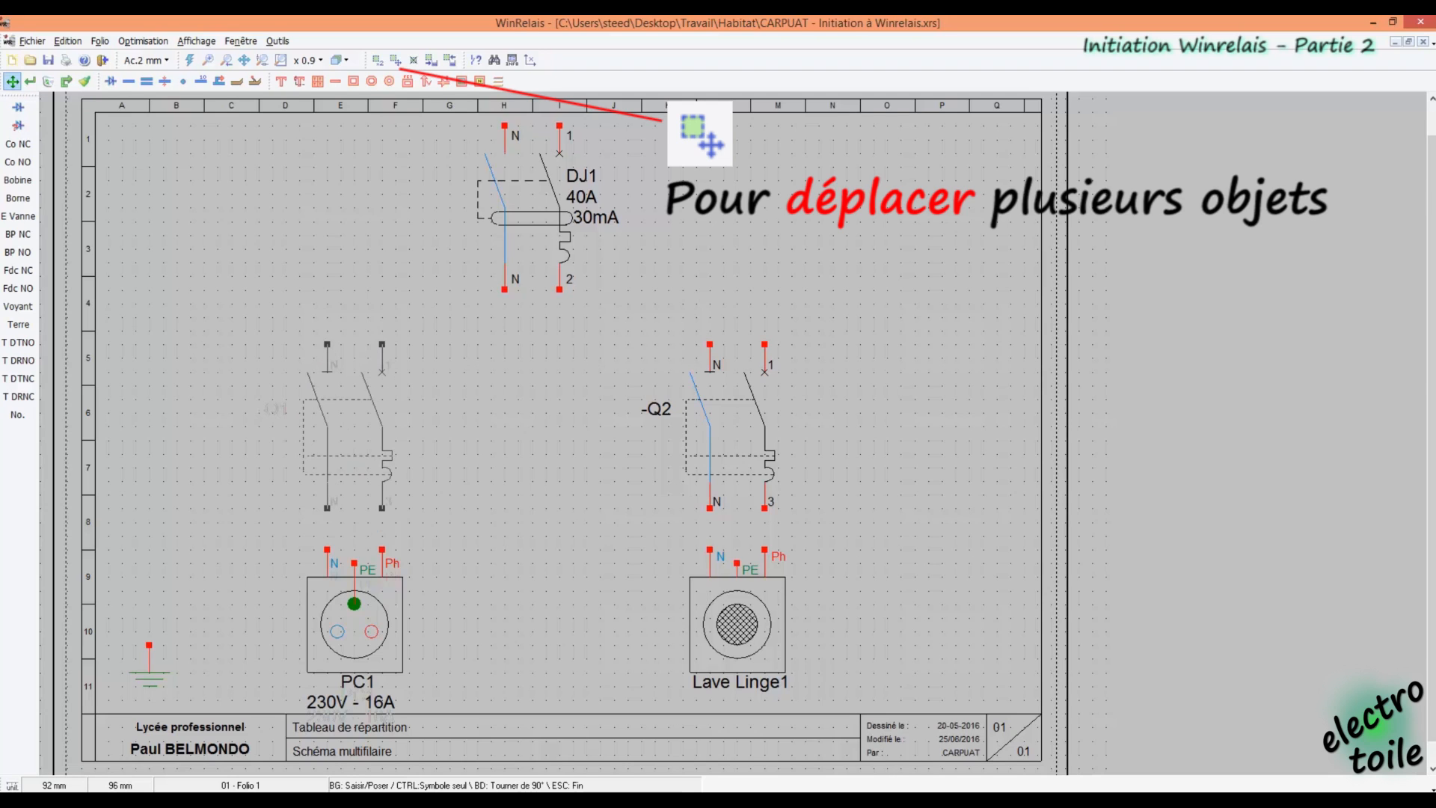
{"action": "left_click", "coordinate": [368, 399]}
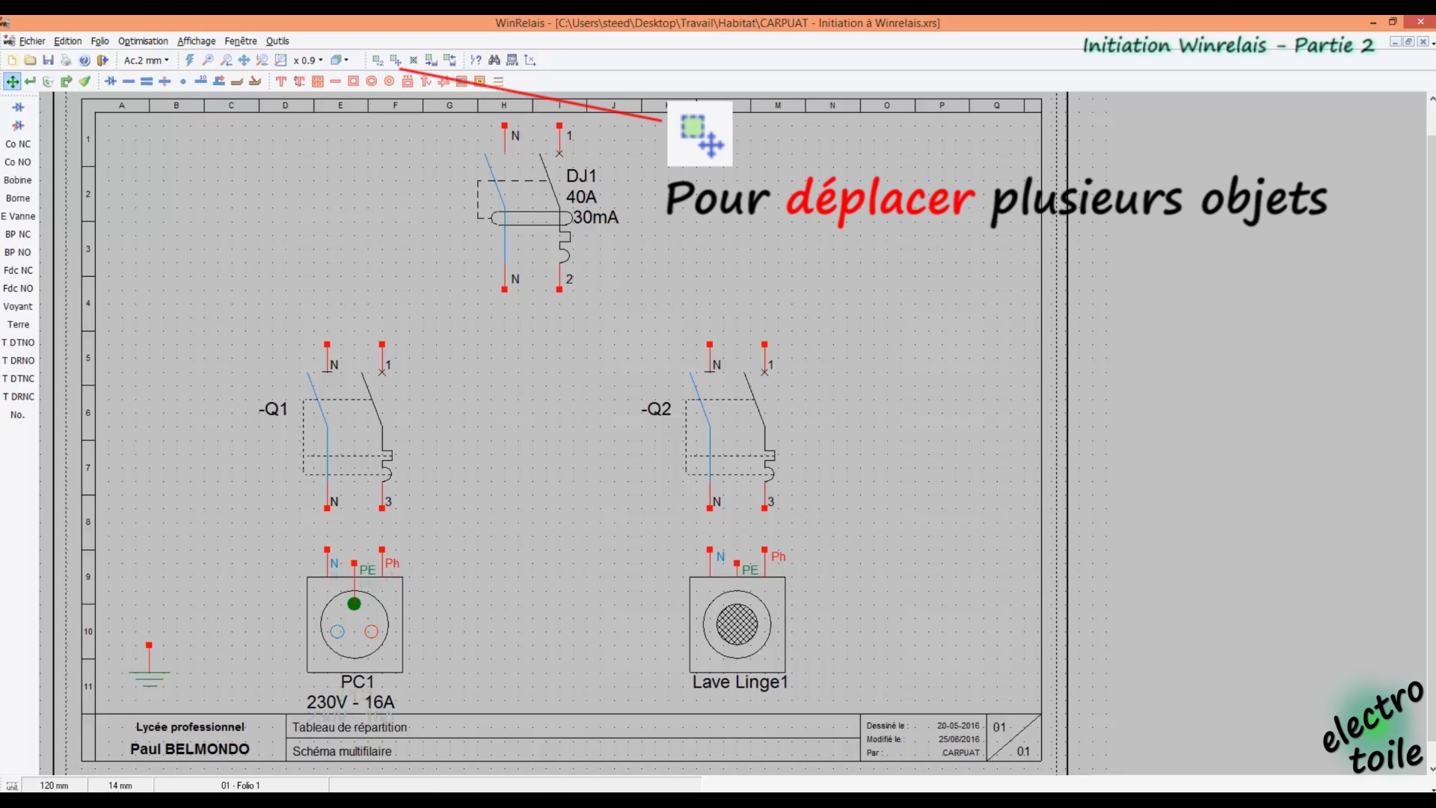
Move breakers Q1 and Q2, socket PC1, the washing machine and the earth symbol together slightly down and right
{"action": "left_click", "coordinate": [396, 62]}
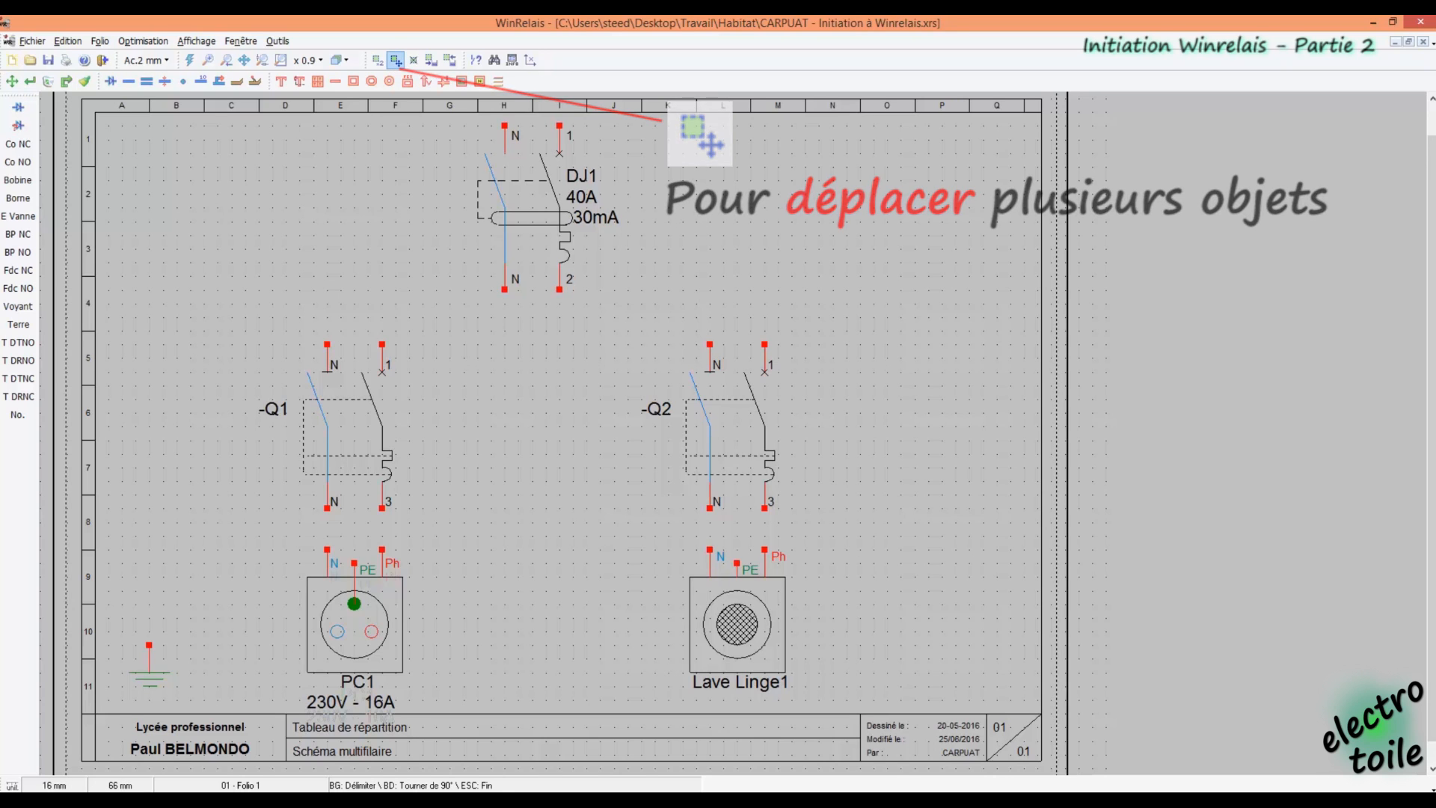
{"action": "left_click_drag", "start_coordinate": [104, 293], "coordinate": [901, 703]}
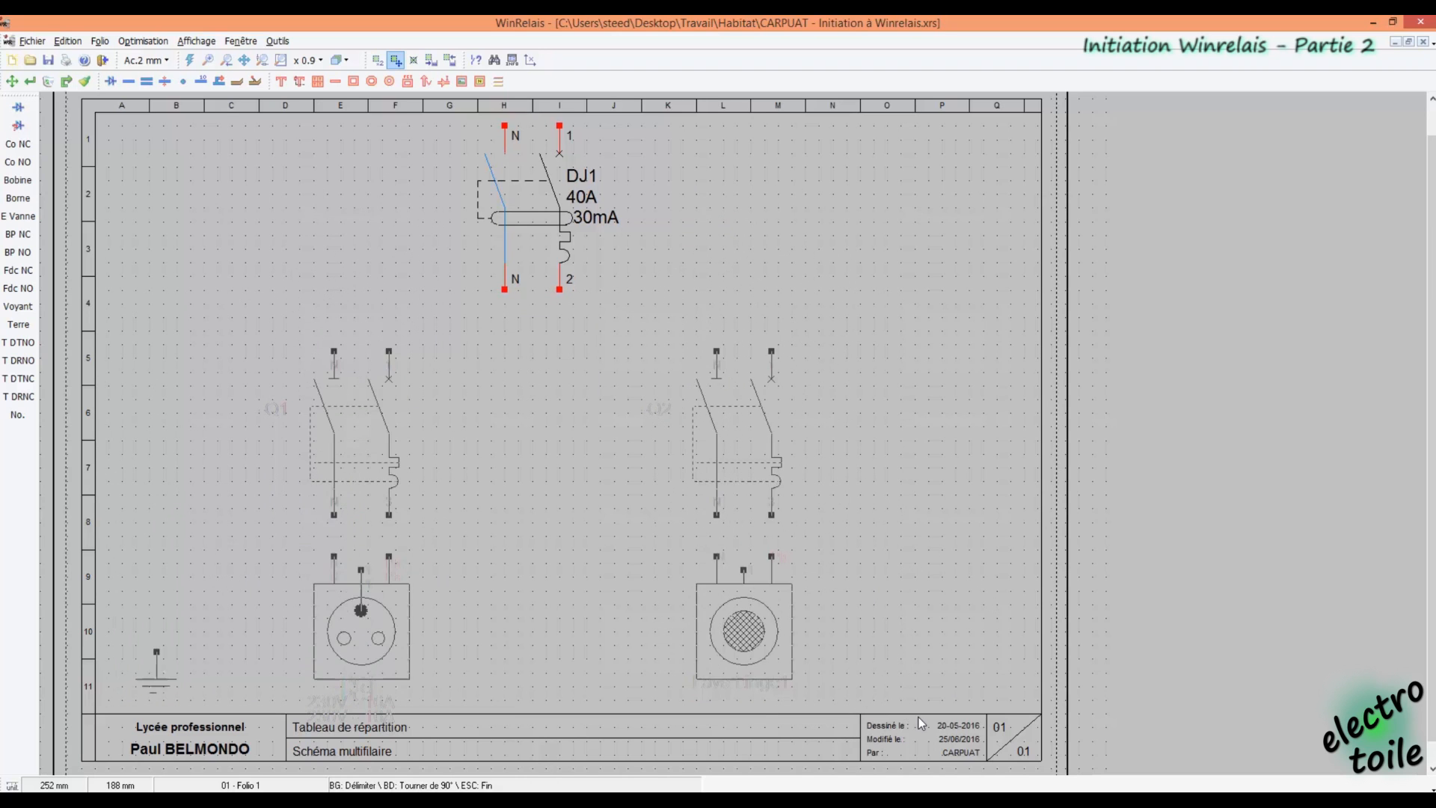
{"action": "left_click", "coordinate": [930, 737]}
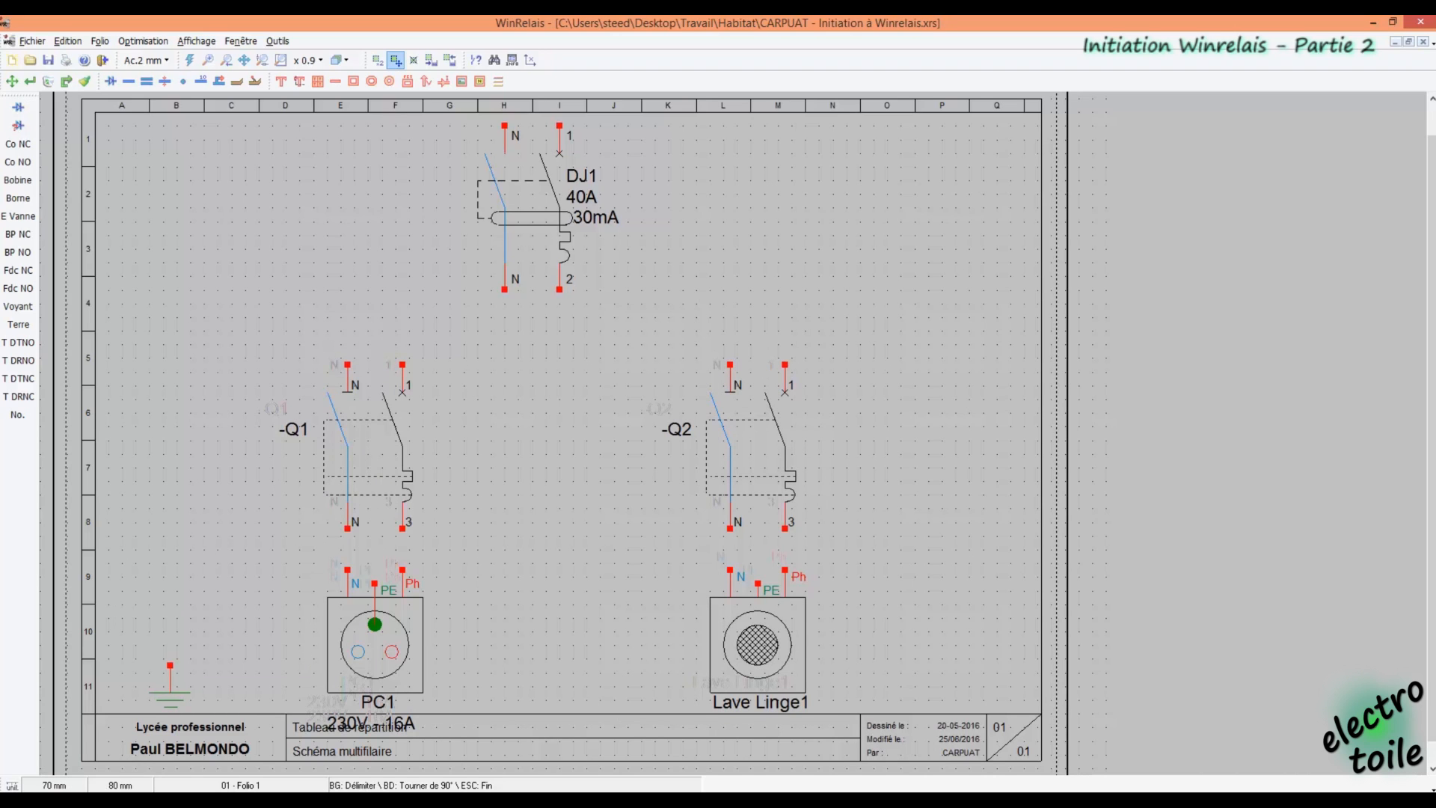
Try moving the lower symbols together with the title block texts up and left, and undo that move
{"action": "left_click_drag", "start_coordinate": [112, 332], "coordinate": [890, 729]}
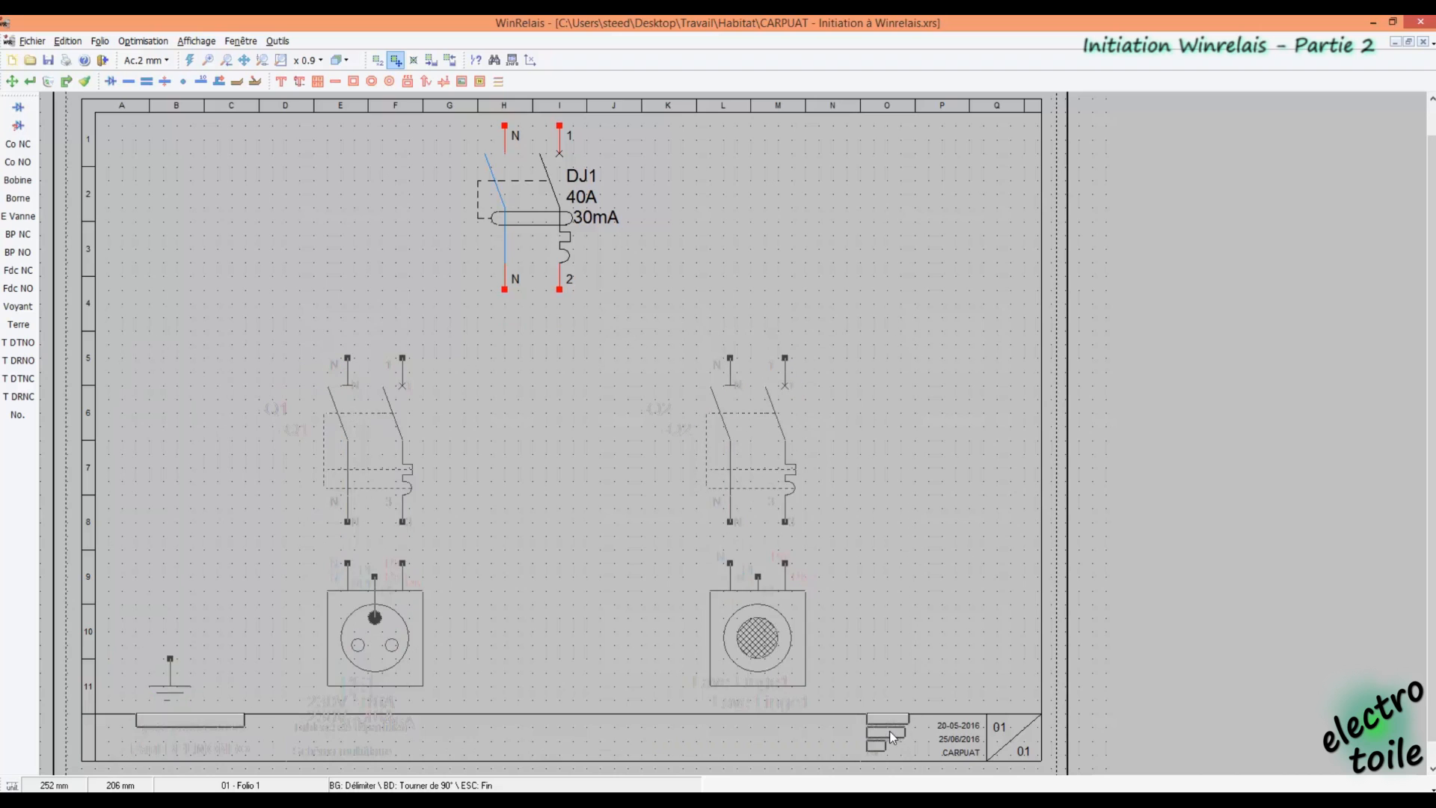
{"action": "left_click", "coordinate": [882, 729]}
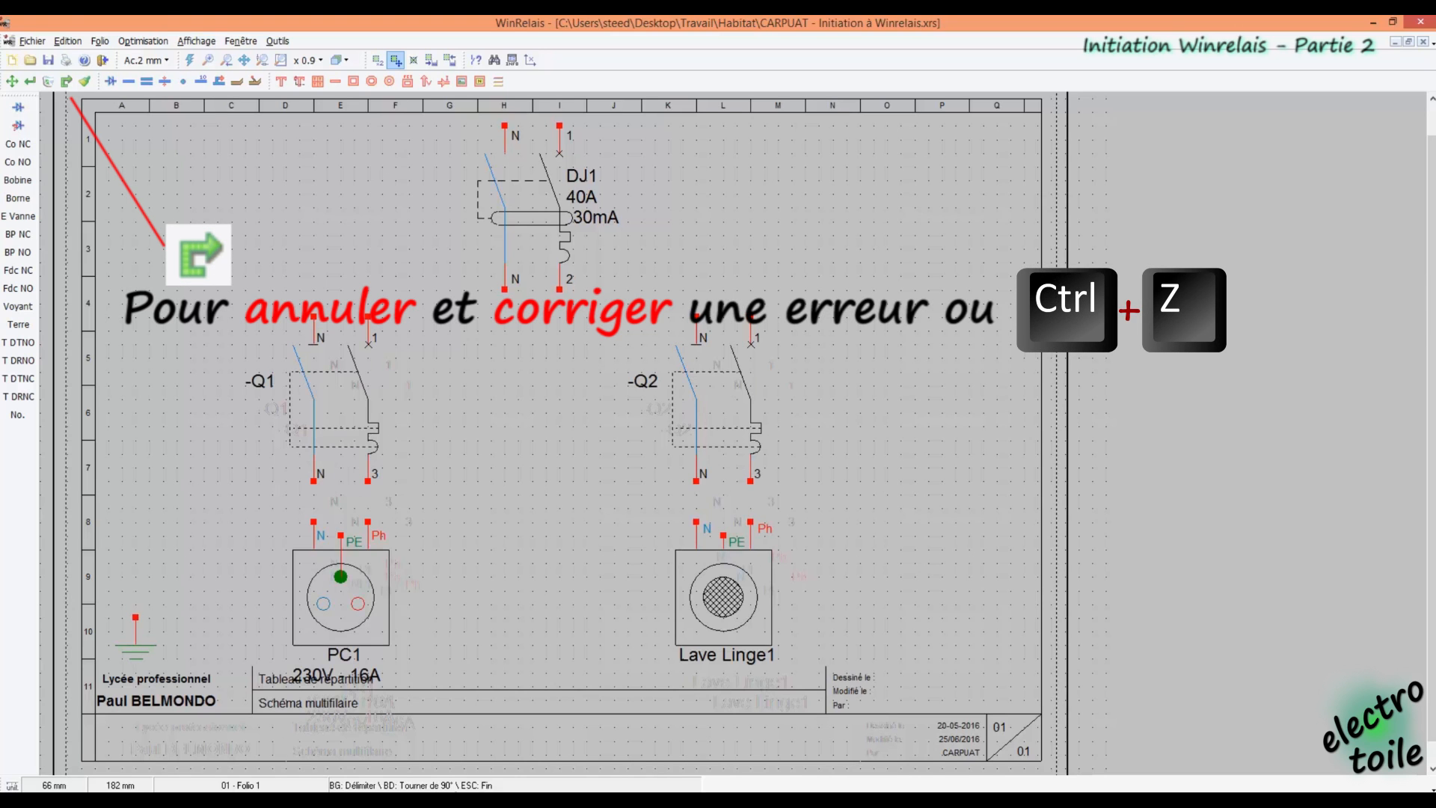
{"action": "left_click", "coordinate": [66, 81]}
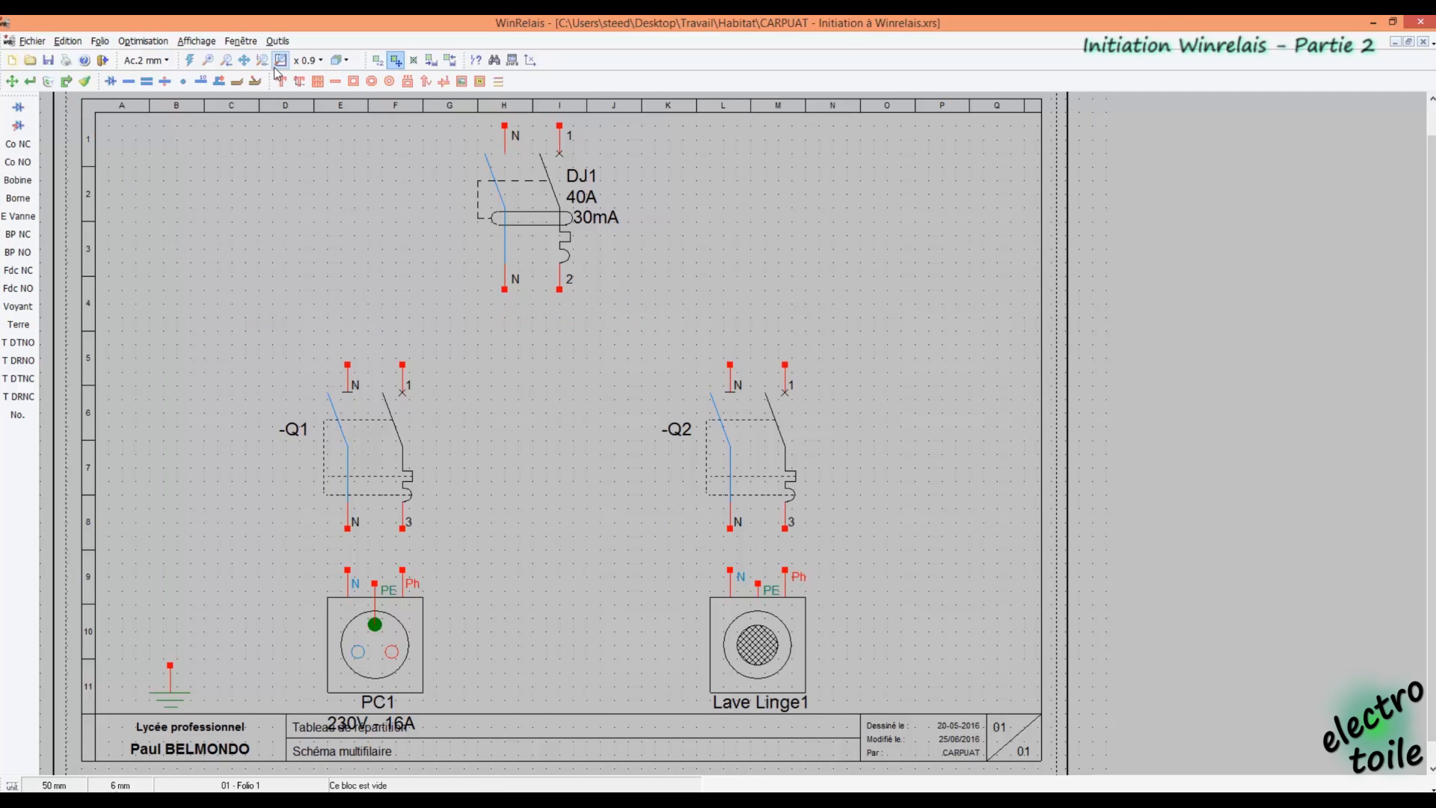
{"action": "left_click", "coordinate": [403, 81]}
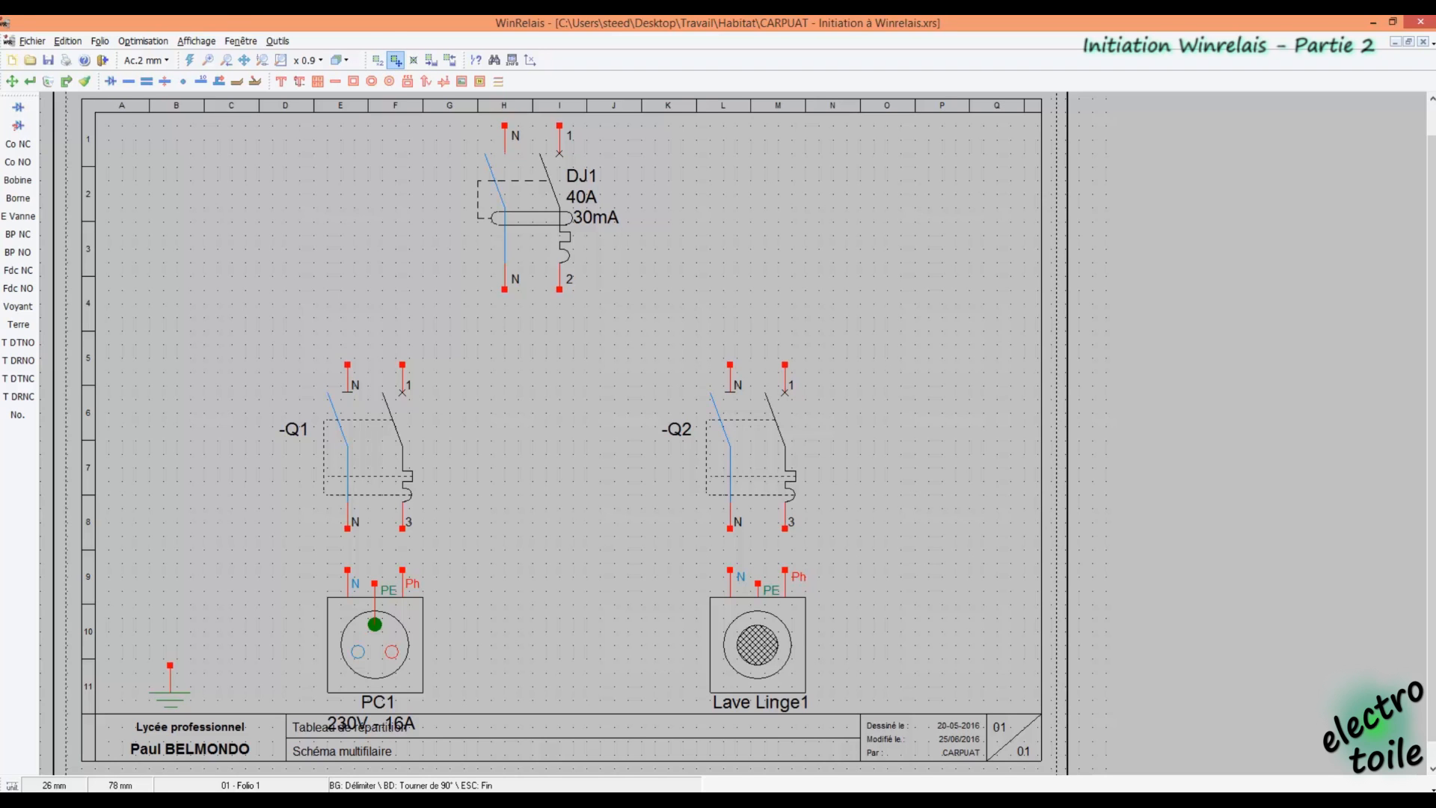
Reposition breaker DJ1 inside the folio border and the lower symbols in rows 5 to 11 using multi-object moves, and refresh the display
{"action": "left_click_drag", "start_coordinate": [126, 288], "coordinate": [842, 701]}
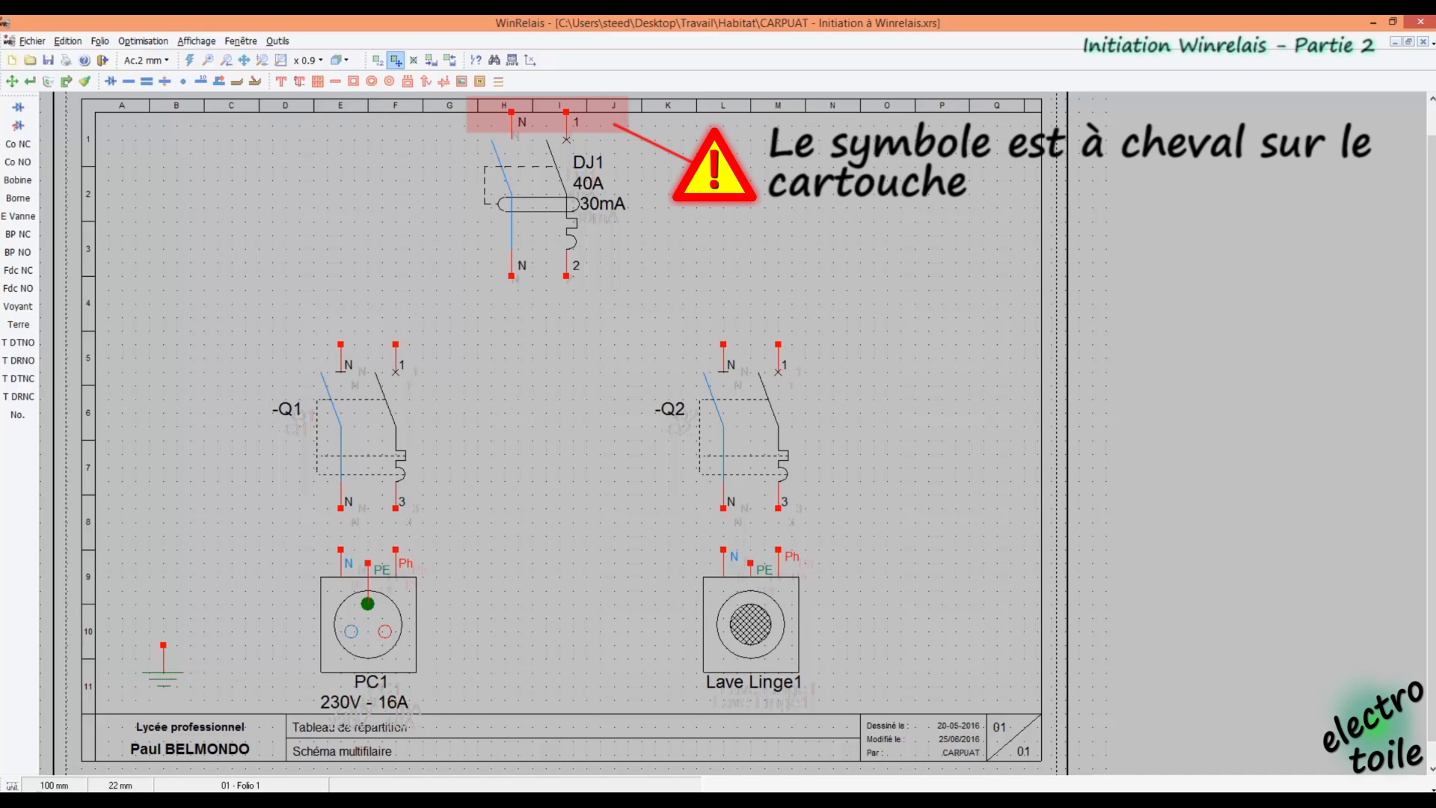
{"action": "mouse_move", "coordinate": [410, 145]}
{"action": "left_mouse_down"}
{"action": "mouse_move", "coordinate": [609, 267]}
{"action": "mouse_move", "coordinate": [603, 282]}
{"action": "left_mouse_up"}
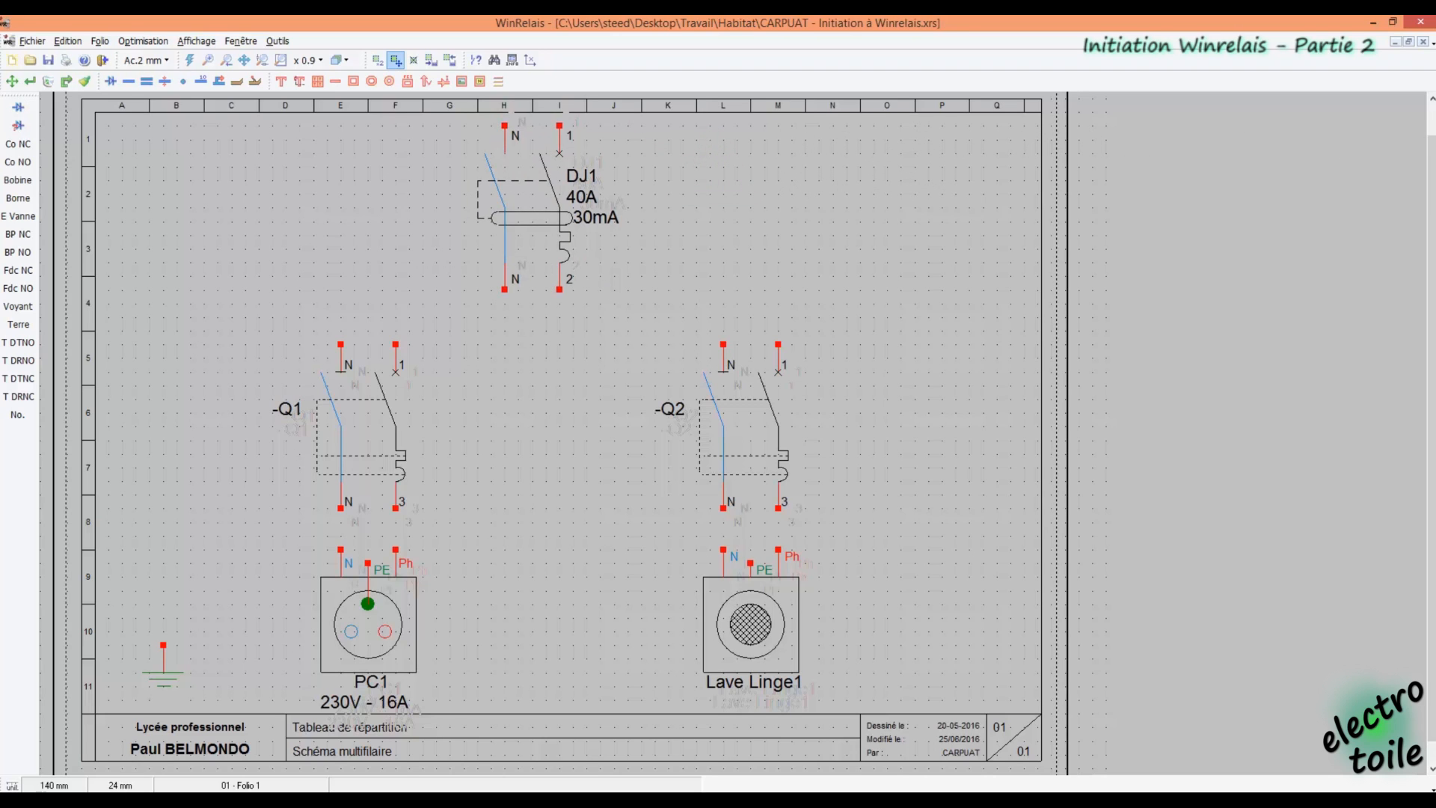
{"action": "left_click_drag", "start_coordinate": [128, 332], "coordinate": [881, 689]}
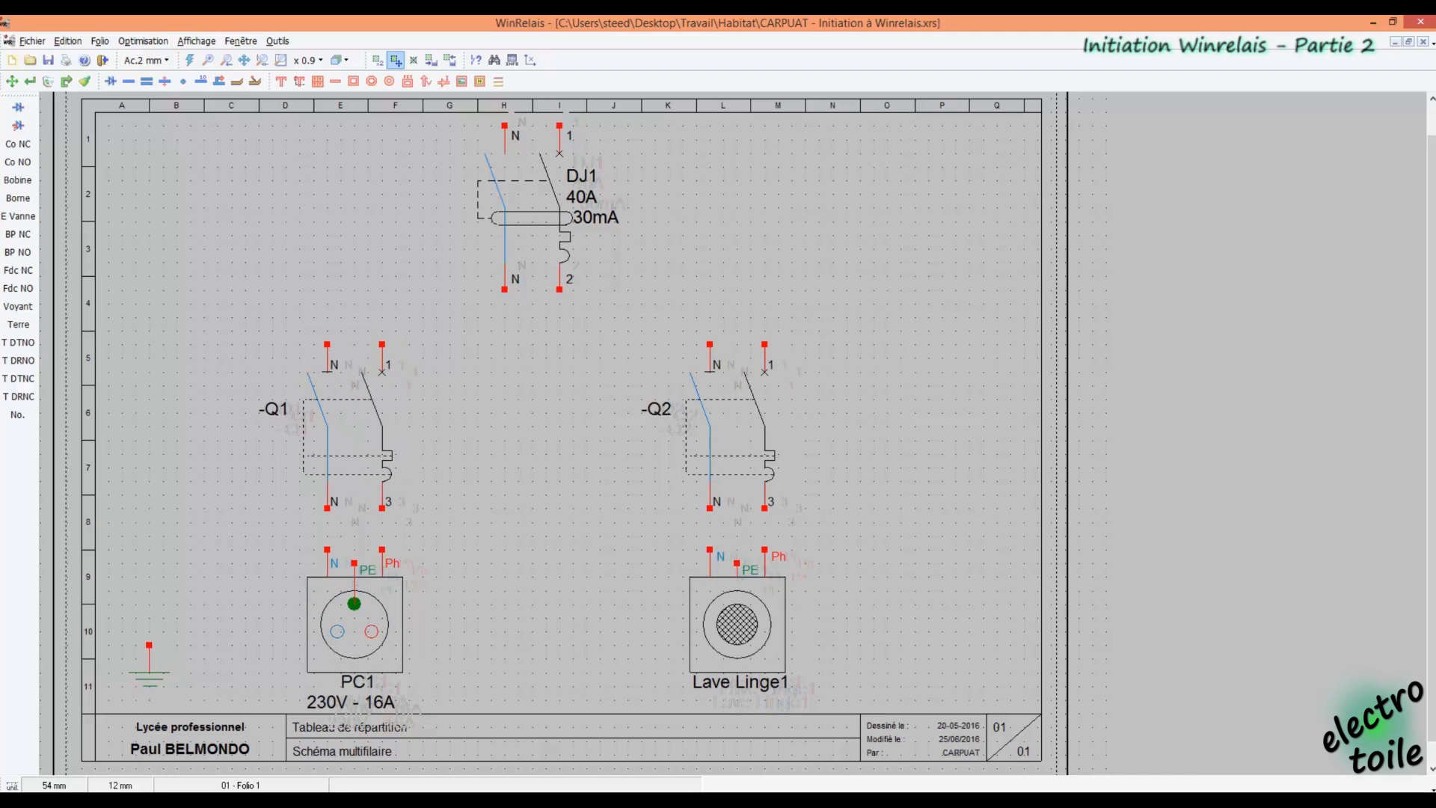
{"action": "left_click", "coordinate": [189, 60]}
Following the example schematic in the browser, rename breaker Q1 to DJ3 with a visible value of 20A placed beneath the name
{"action": "key", "text": "alt+Tab"}
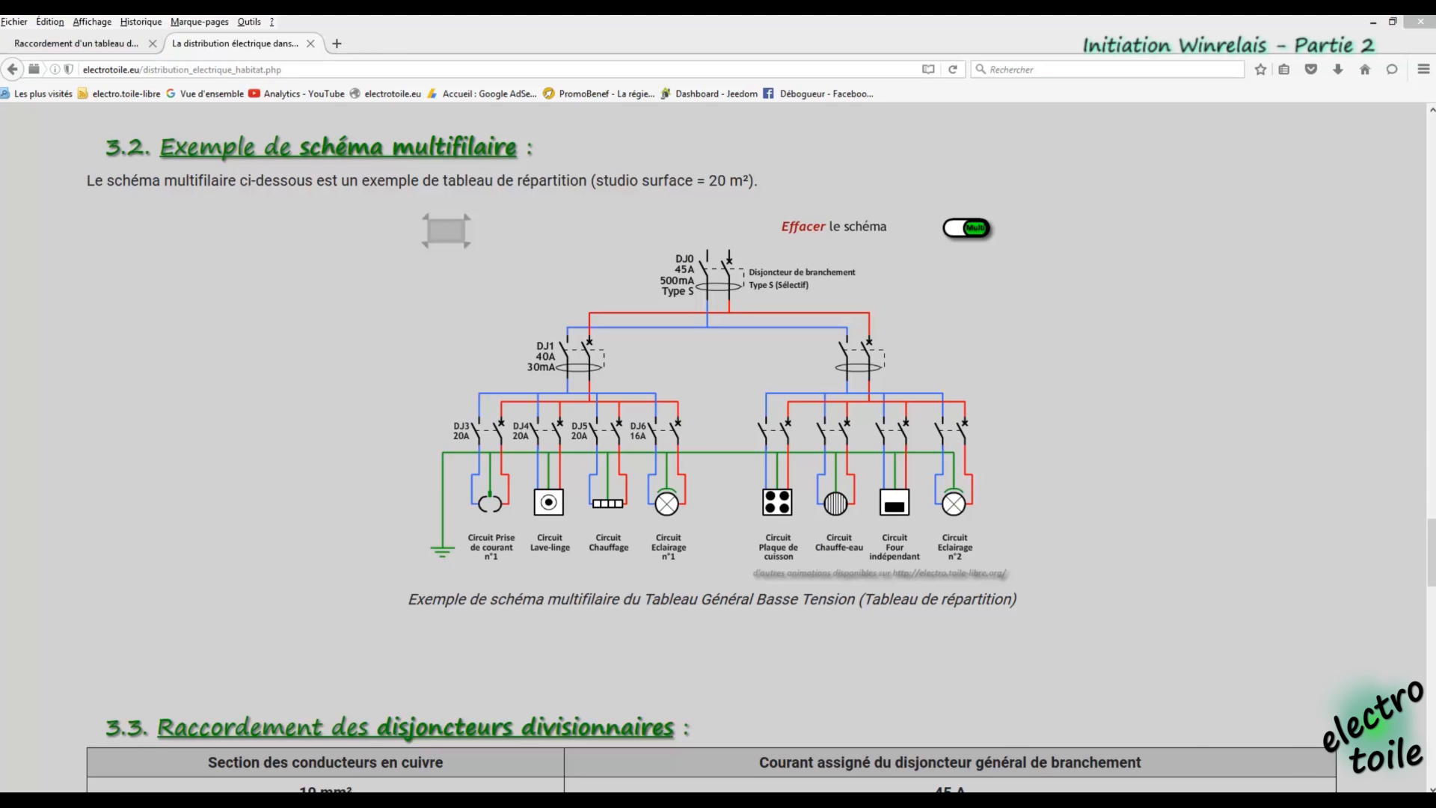
{"action": "key", "text": "alt+Tab"}
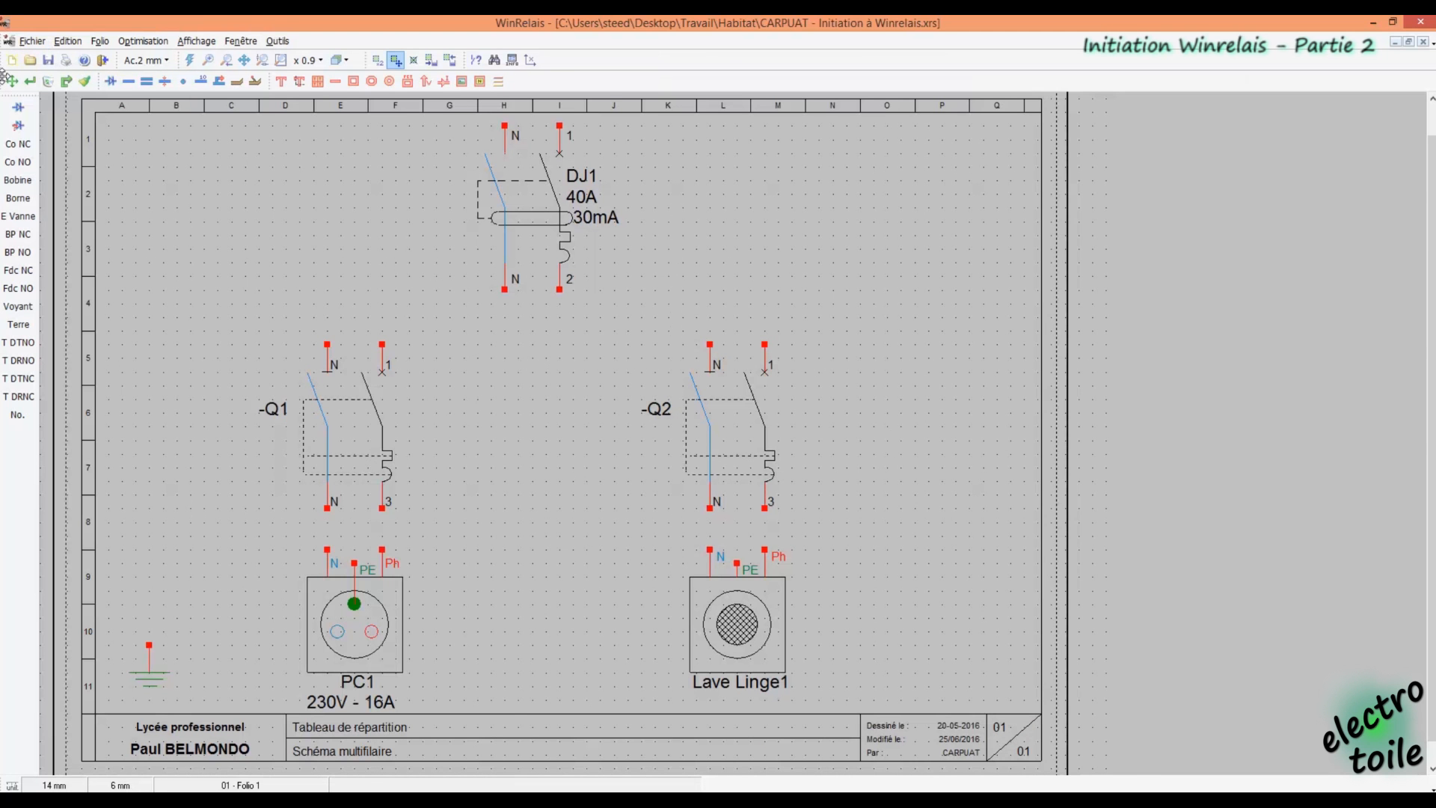
{"action": "left_click", "coordinate": [29, 83]}
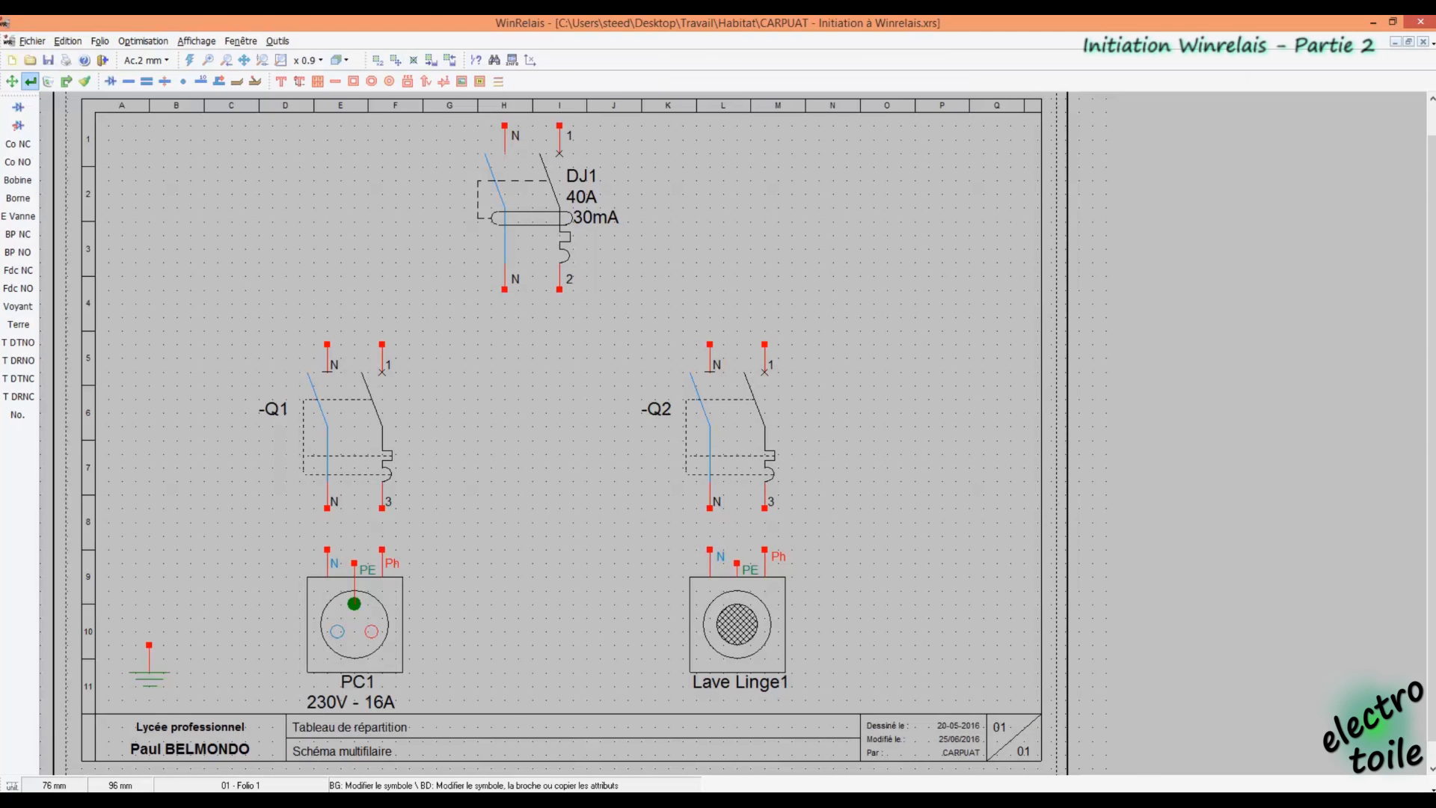
{"action": "left_click", "coordinate": [326, 408]}
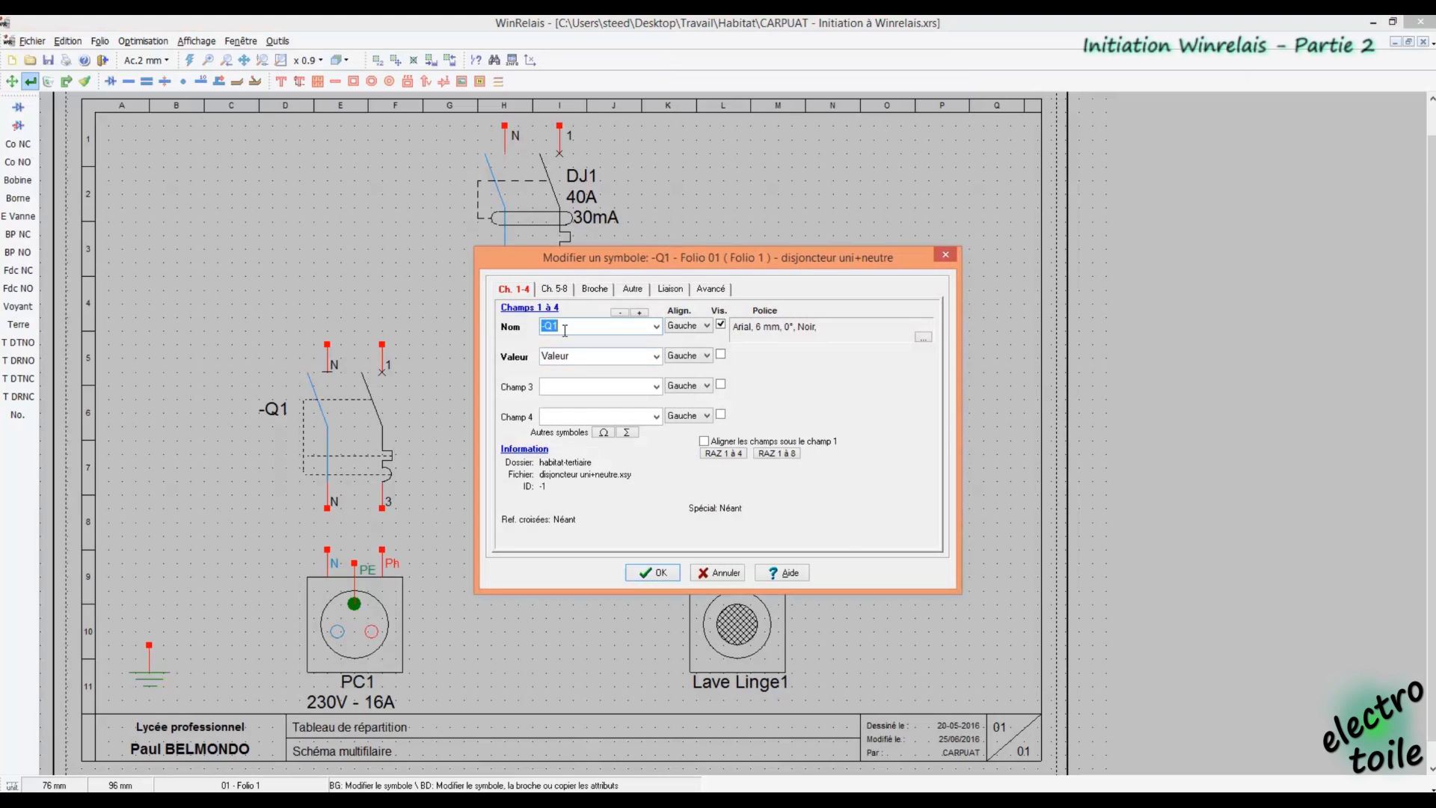
{"action": "type", "text": "nCb"}
{"action": "left_click_drag", "start_coordinate": [563, 330], "coordinate": [506, 329]}
{"action": "type", "text": "DJ3"}
{"action": "key", "text": "Tab"}
{"action": "type", "text": "2"}
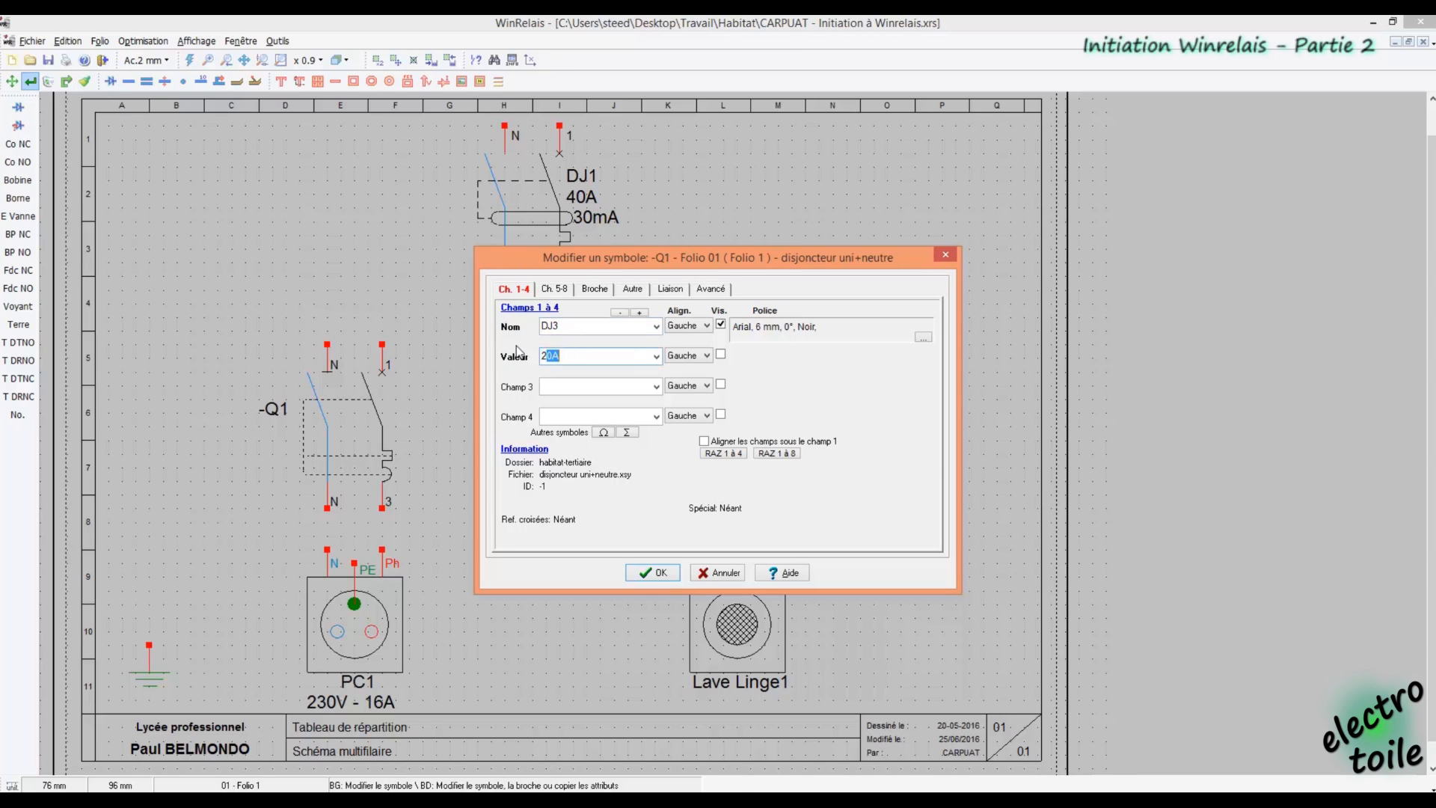
{"action": "left_click", "coordinate": [720, 355]}
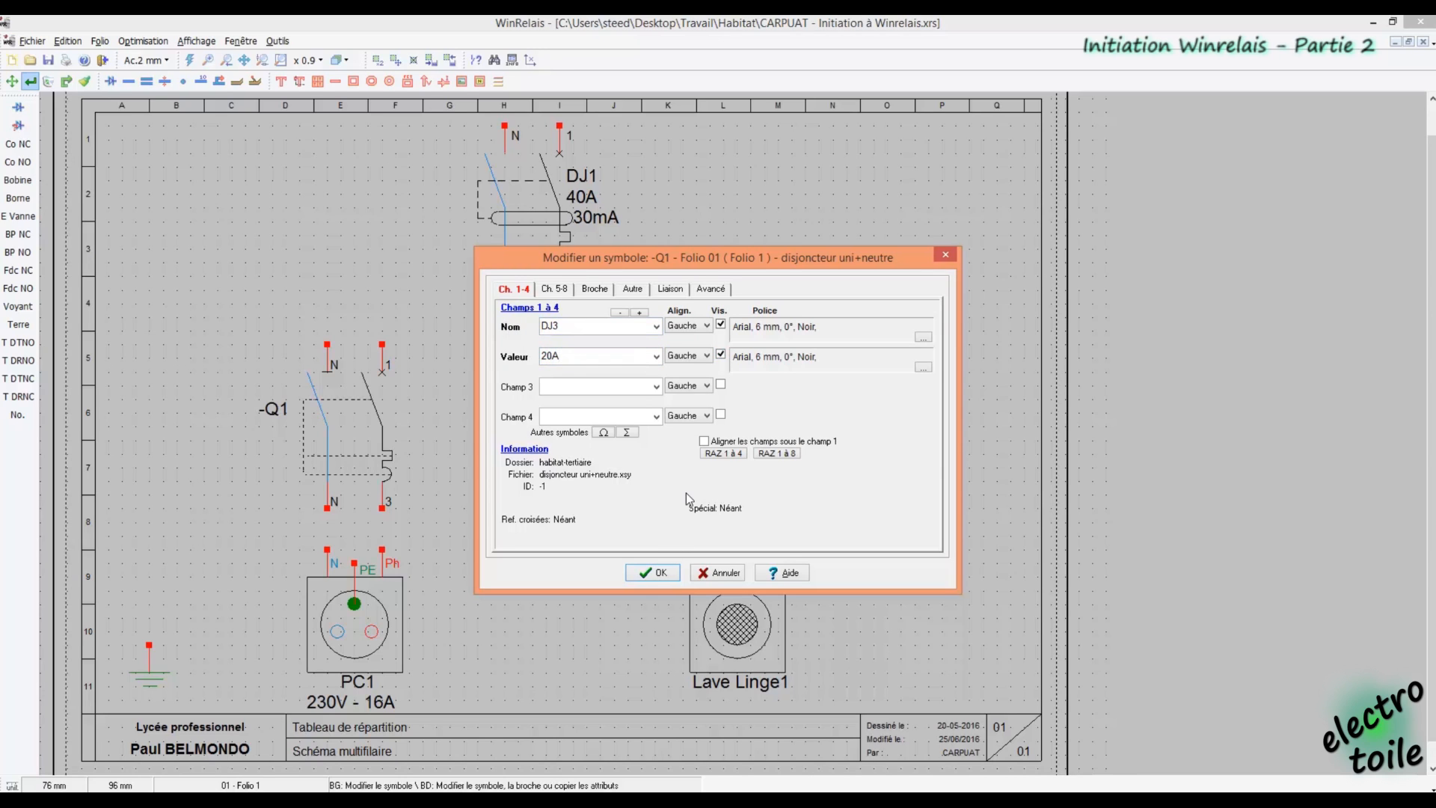
{"action": "left_click", "coordinate": [652, 572]}
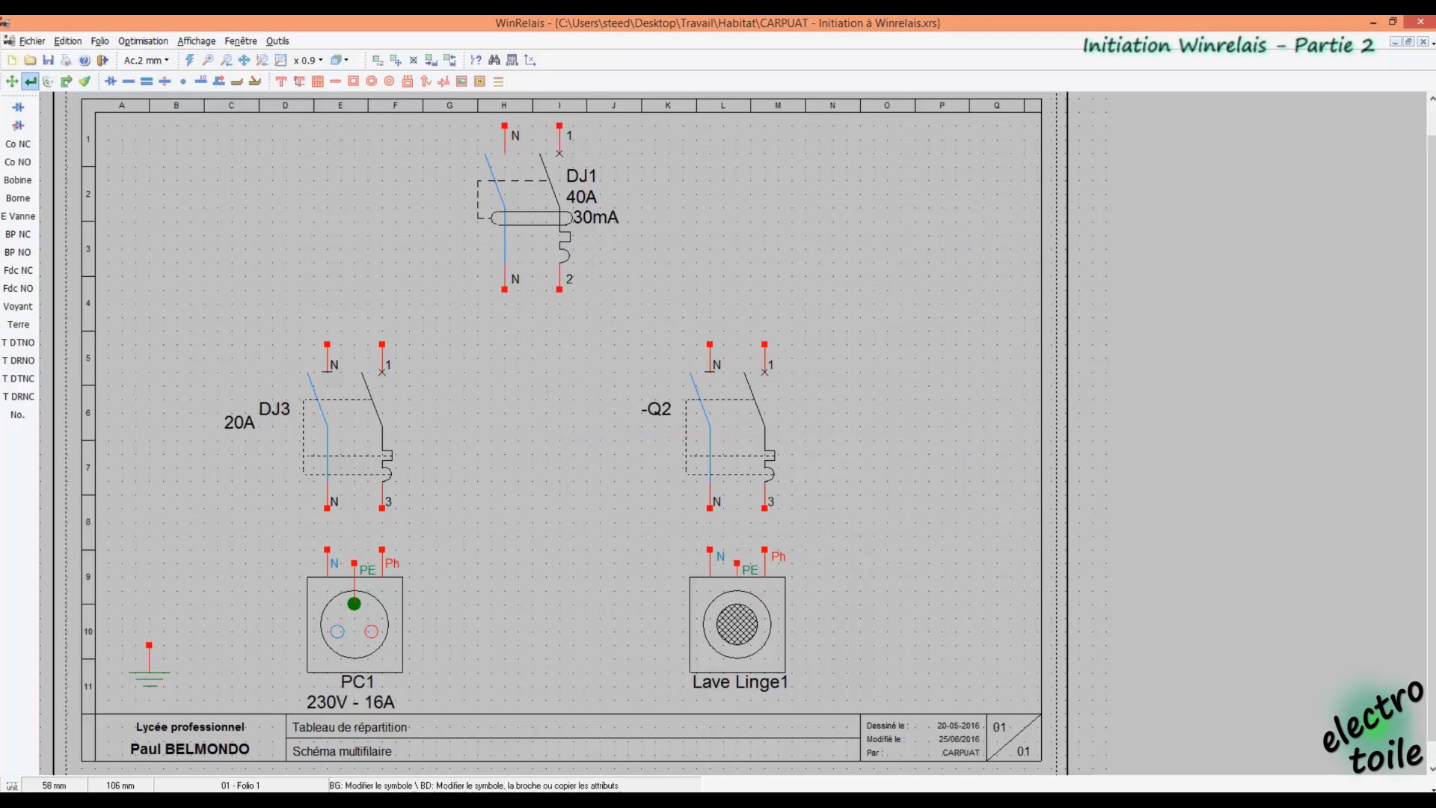
{"action": "left_click", "coordinate": [12, 80]}
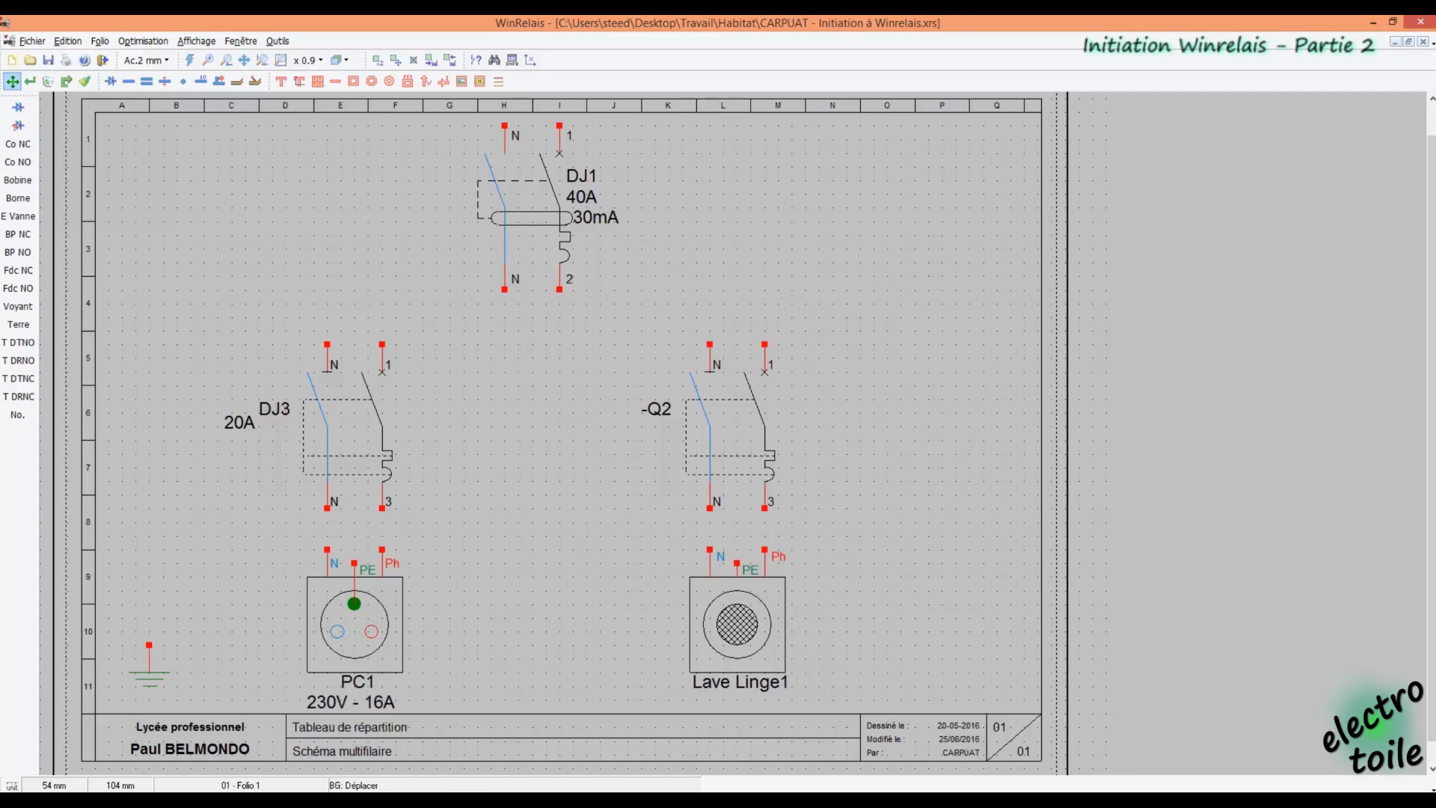
{"action": "left_click_drag", "start_coordinate": [239, 422], "coordinate": [274, 429]}
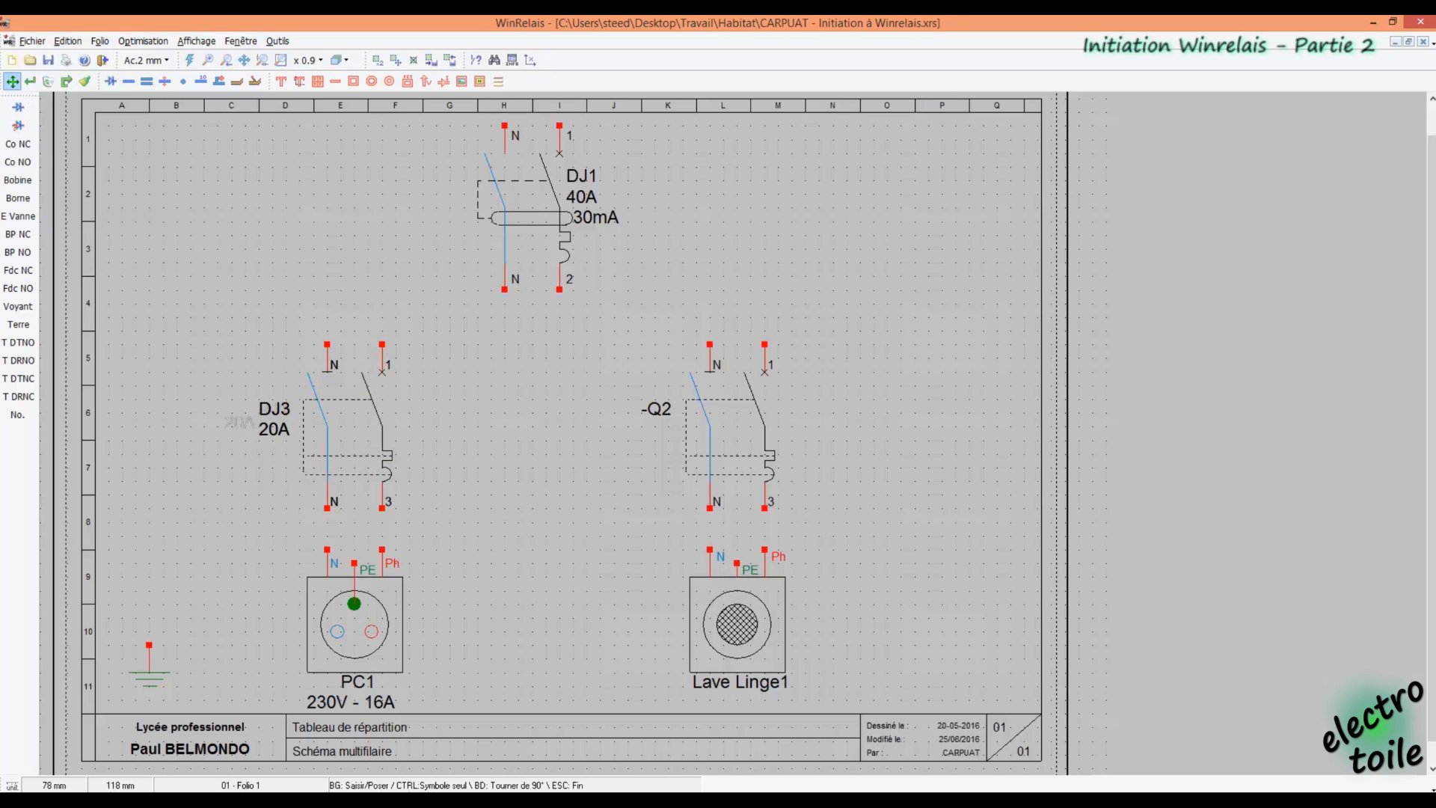
Rename breaker Q2 to DJ4 with a visible value of 20A placed beneath the name
{"action": "left_click", "coordinate": [29, 80]}
{"action": "left_click", "coordinate": [708, 407]}
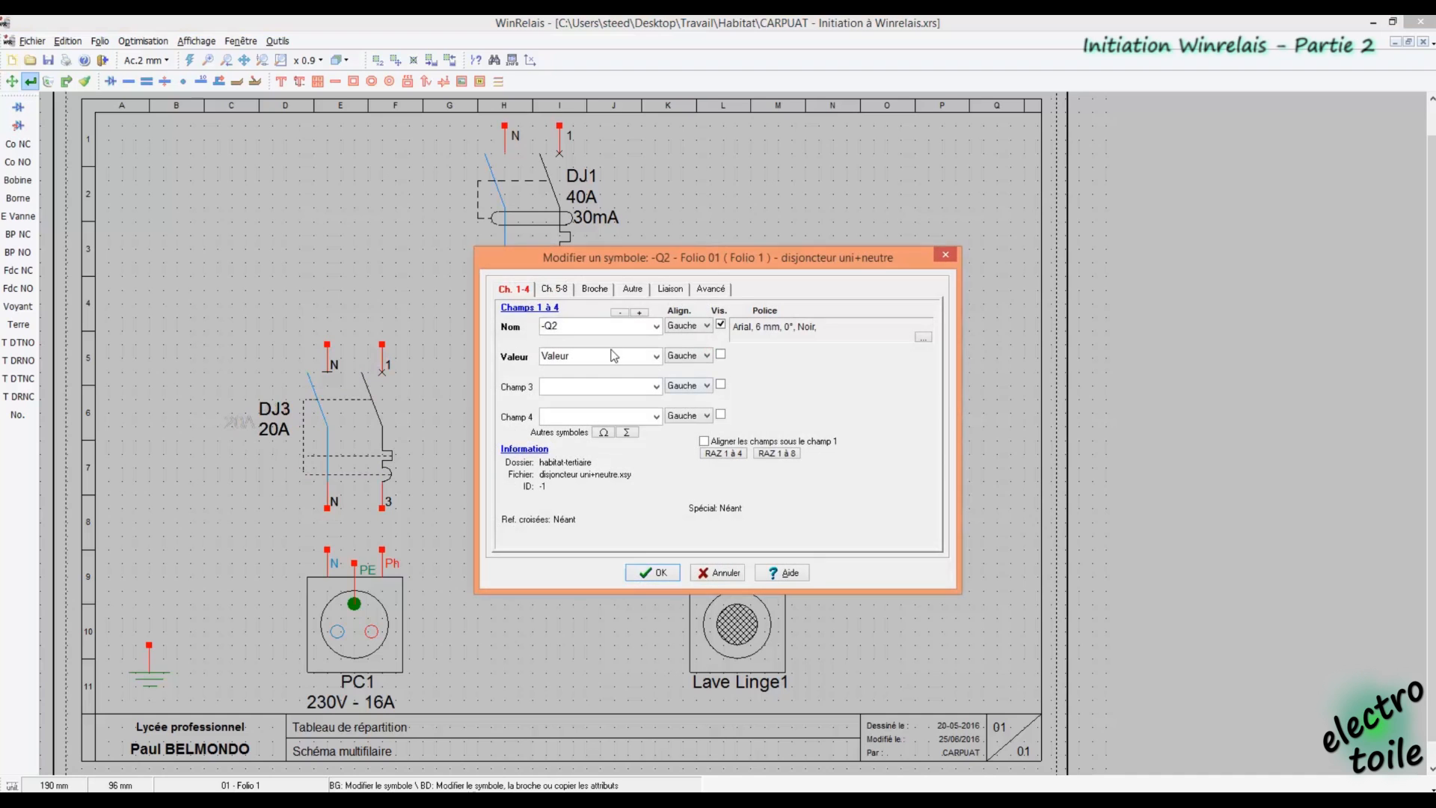
{"action": "left_click_drag", "start_coordinate": [590, 327], "coordinate": [480, 322]}
{"action": "type", "text": "DJ4"}
{"action": "left_click_drag", "start_coordinate": [577, 354], "coordinate": [521, 351]}
{"action": "type", "text": "20A"}
{"action": "left_click", "coordinate": [720, 354]}
{"action": "left_click", "coordinate": [651, 572]}
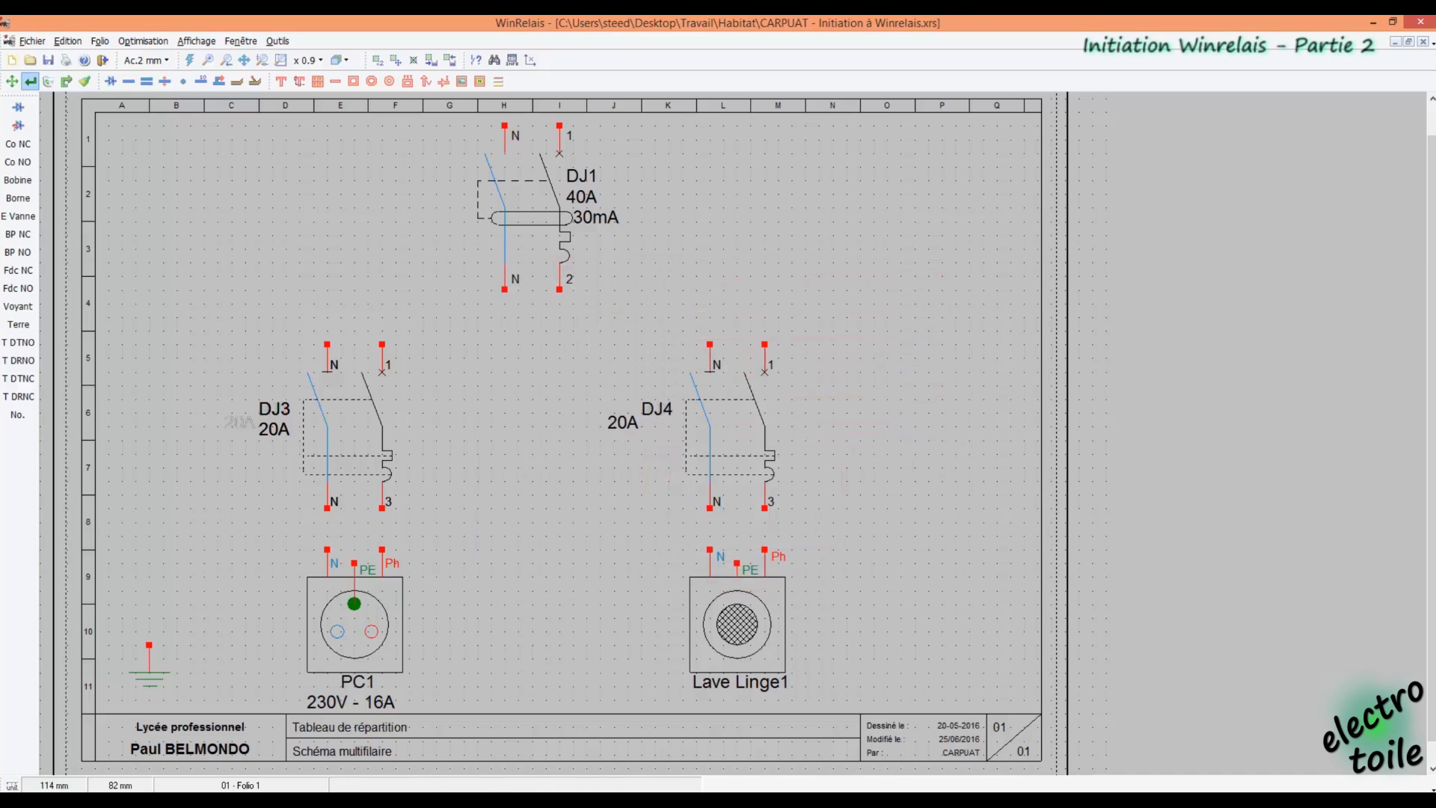
{"action": "left_click_drag", "start_coordinate": [623, 422], "coordinate": [657, 429]}
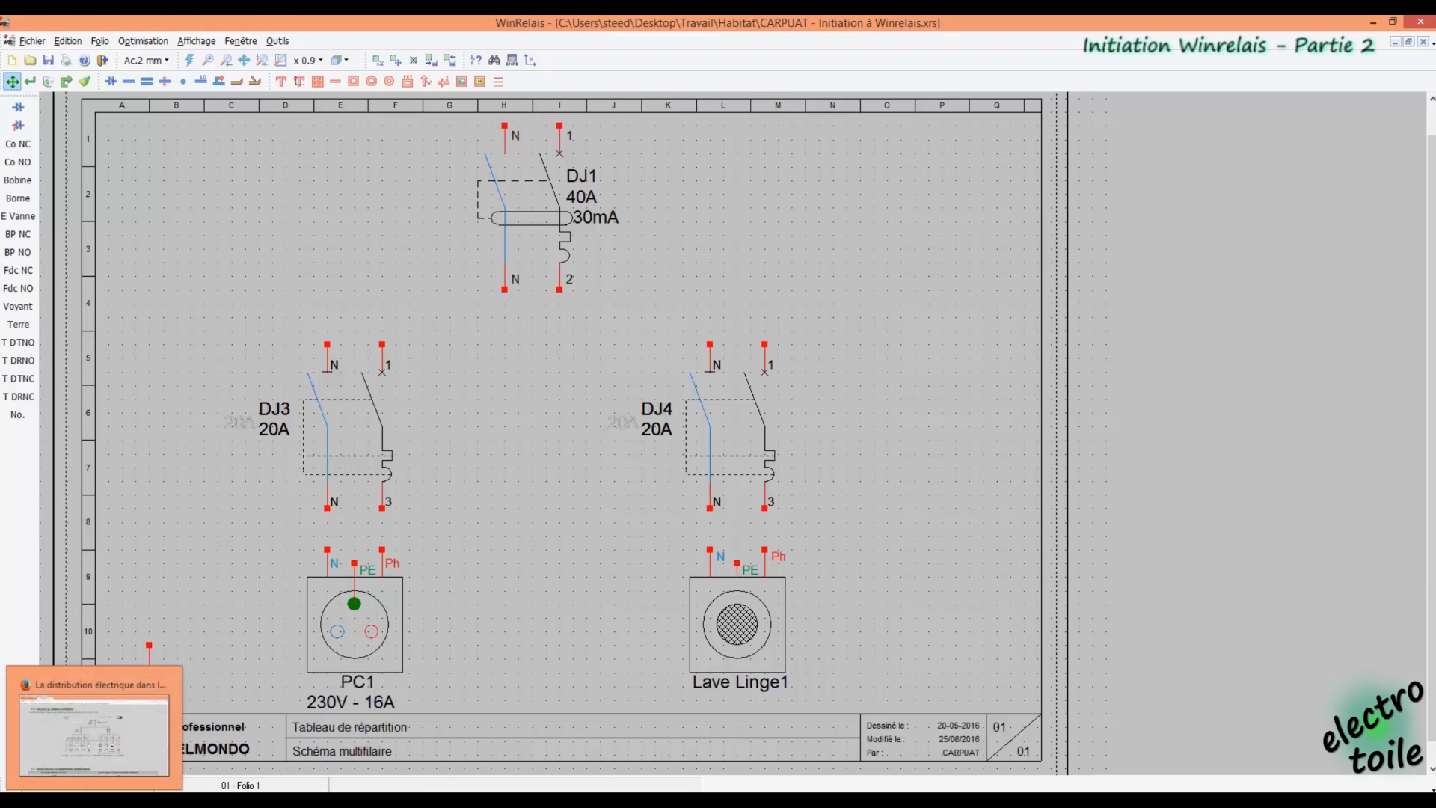
Consult the browser example and draw the phase conductor from DJ1's pin 2 to pin 1 of breakers DJ3 and DJ4
{"action": "left_click", "coordinate": [93, 736]}
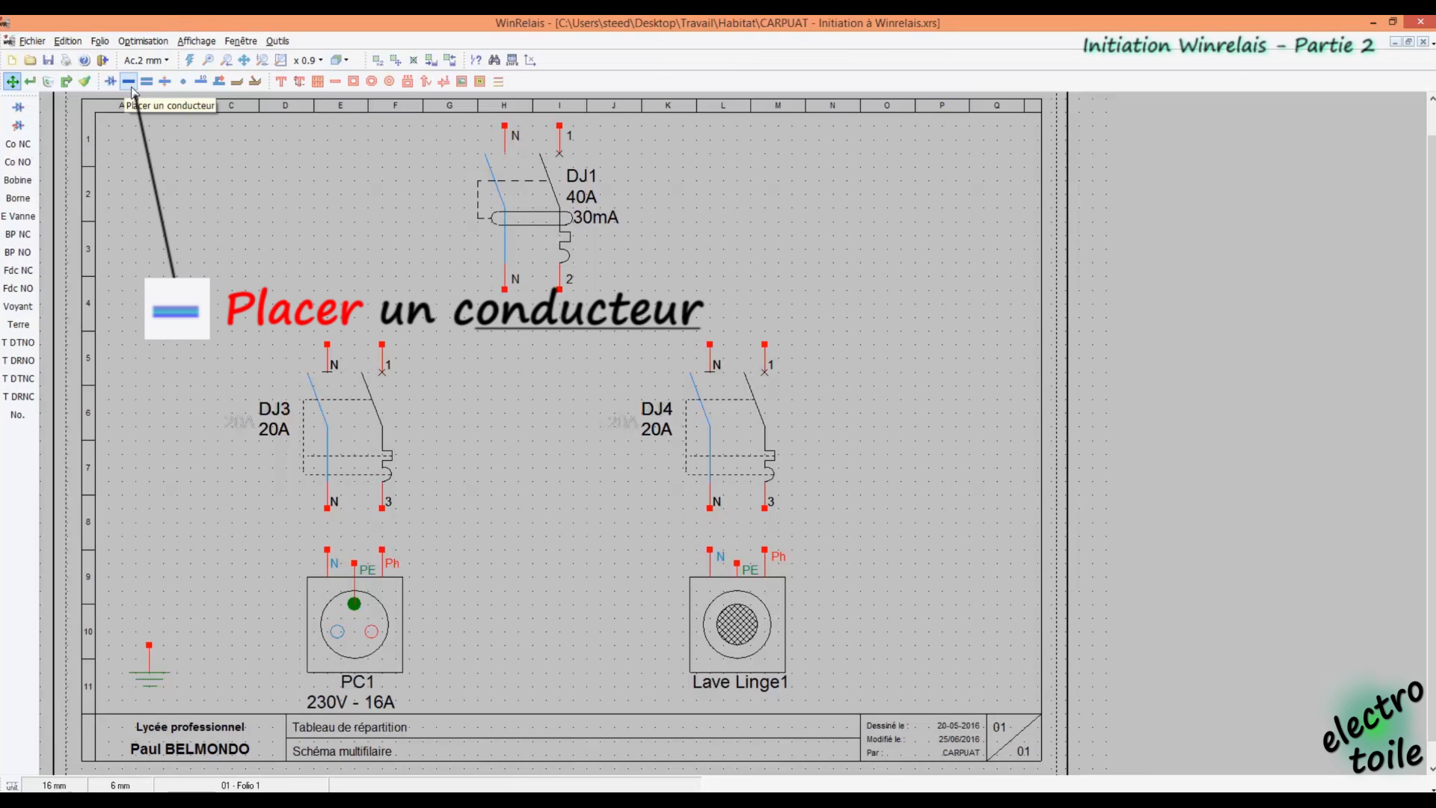
{"action": "left_click", "coordinate": [129, 83]}
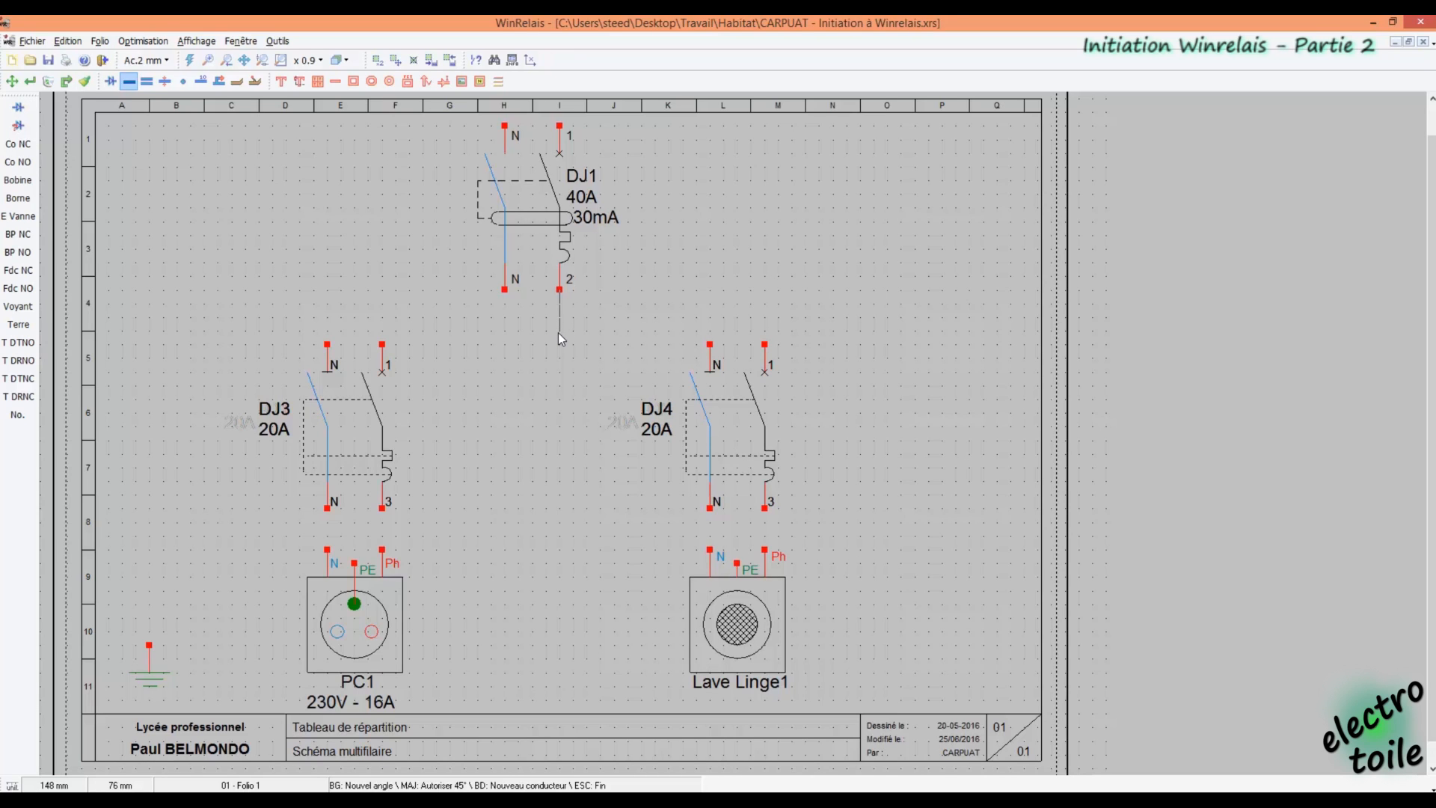
{"action": "left_click", "coordinate": [382, 334]}
{"action": "left_click", "coordinate": [764, 344]}
{"action": "left_click", "coordinate": [559, 331]}
Set the phase conductor branch running to DJ3 to the predefined type 5 - Puissance <= 400V
{"action": "left_click", "coordinate": [30, 81]}
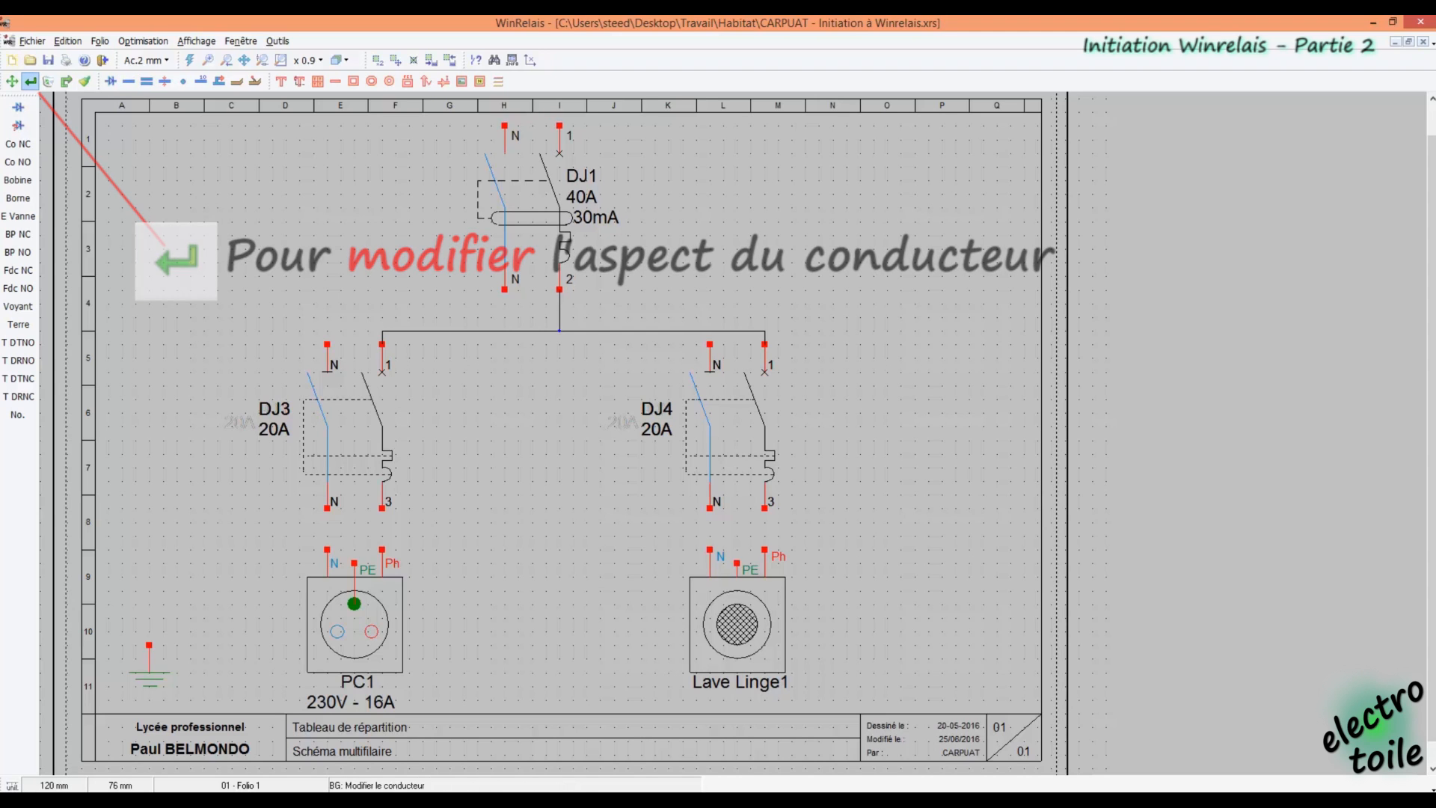
{"action": "left_click", "coordinate": [462, 333]}
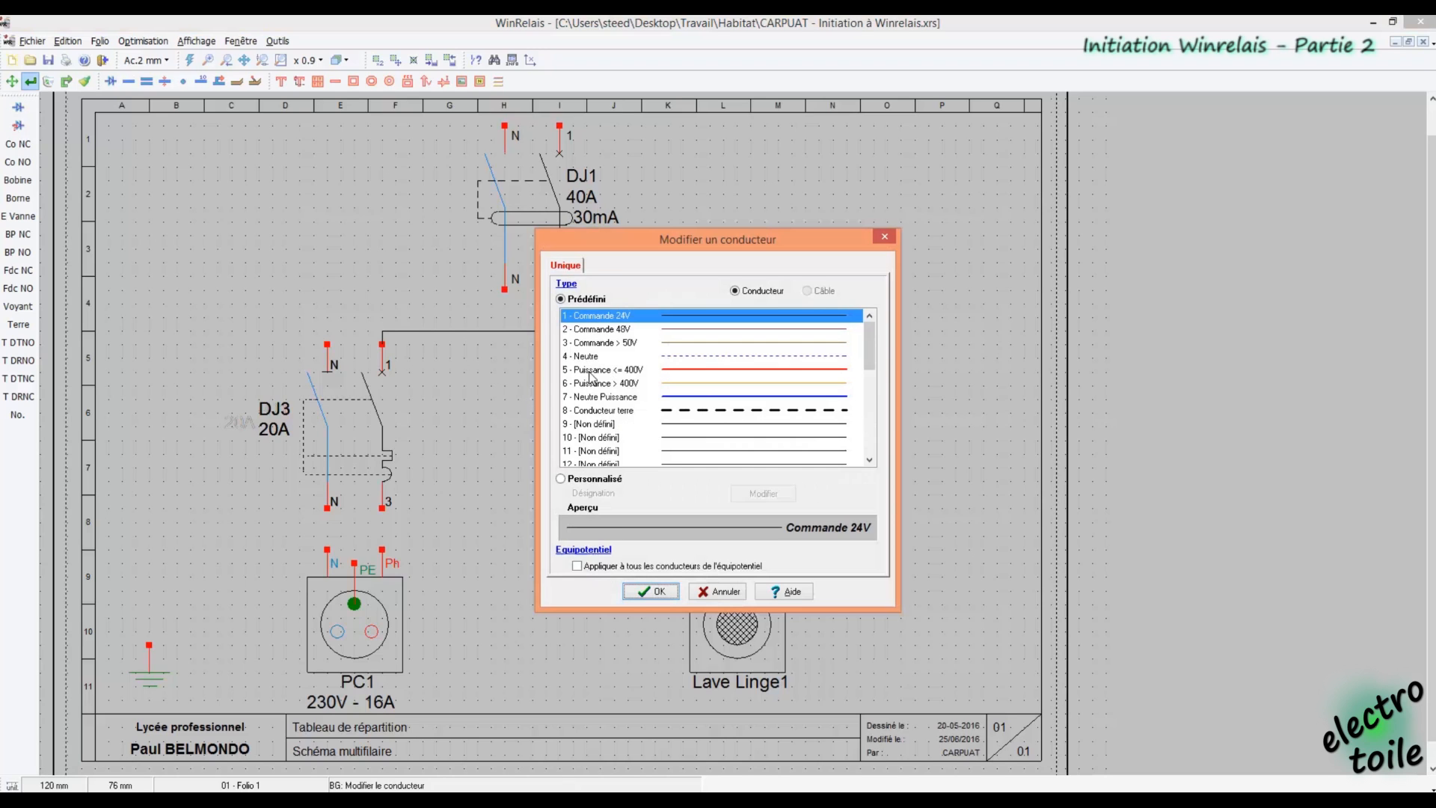
{"action": "left_click", "coordinate": [679, 368]}
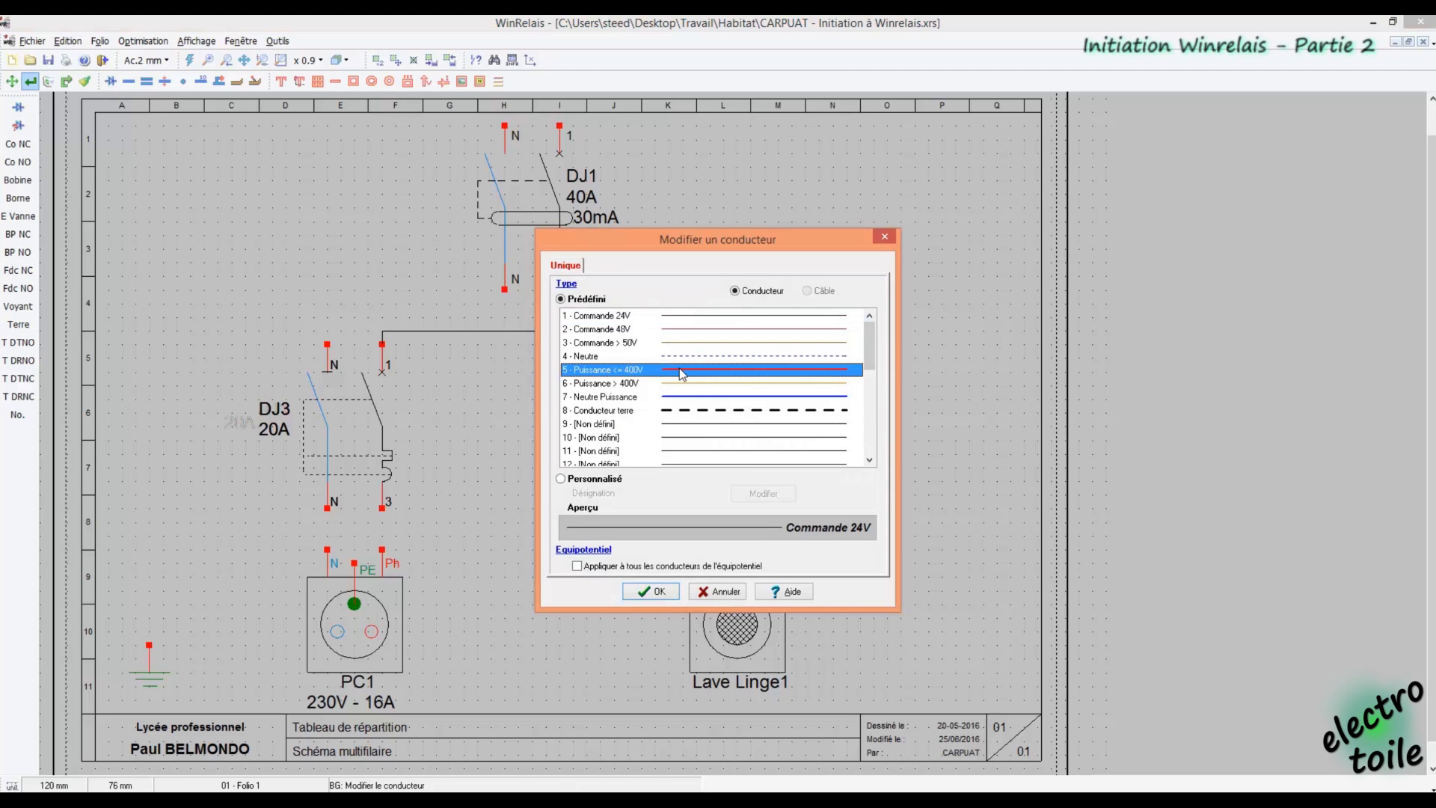
{"action": "left_click", "coordinate": [654, 589]}
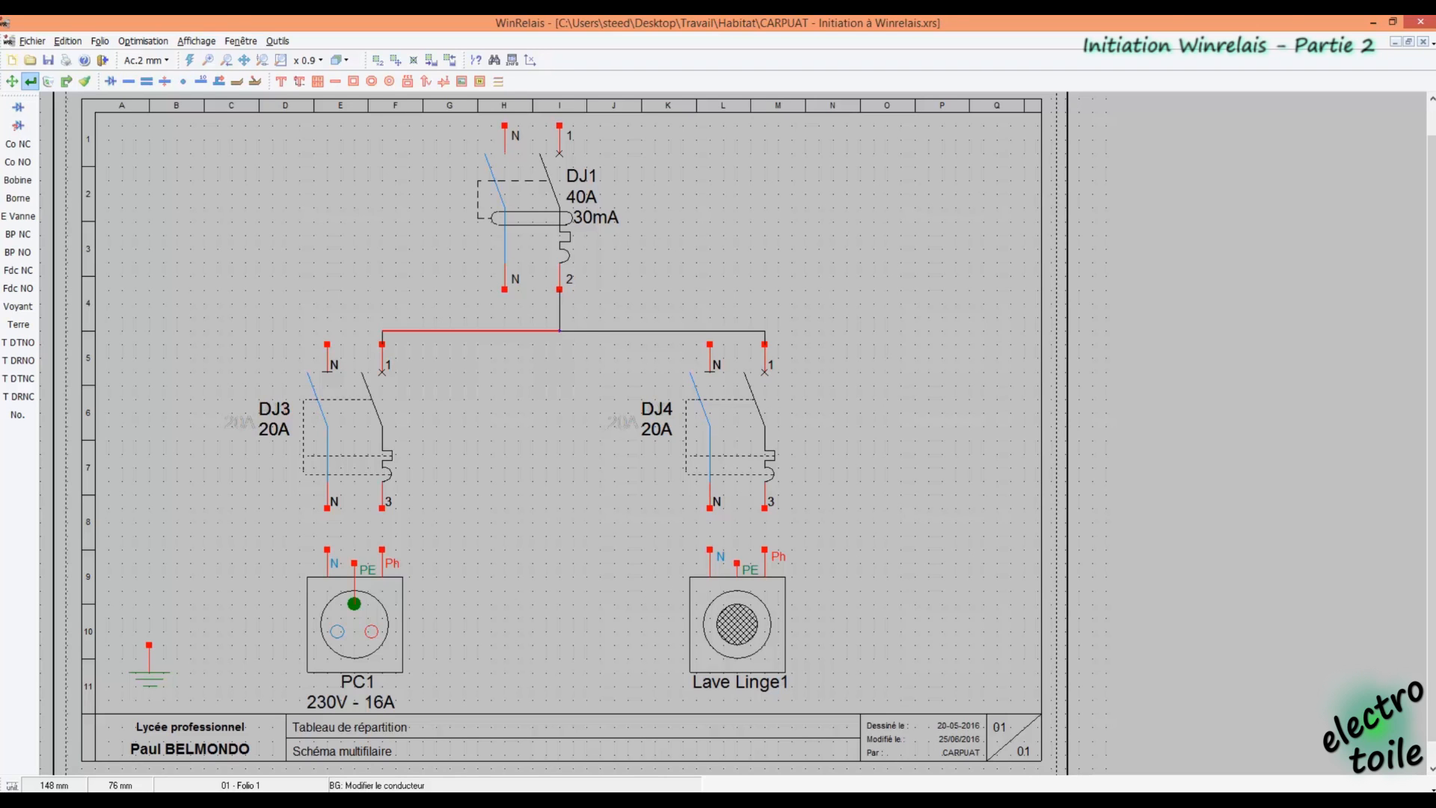
Apply the Puissance <= 400V type to all phase conductors of the same equipotential and refresh the display
{"action": "left_click", "coordinate": [504, 330]}
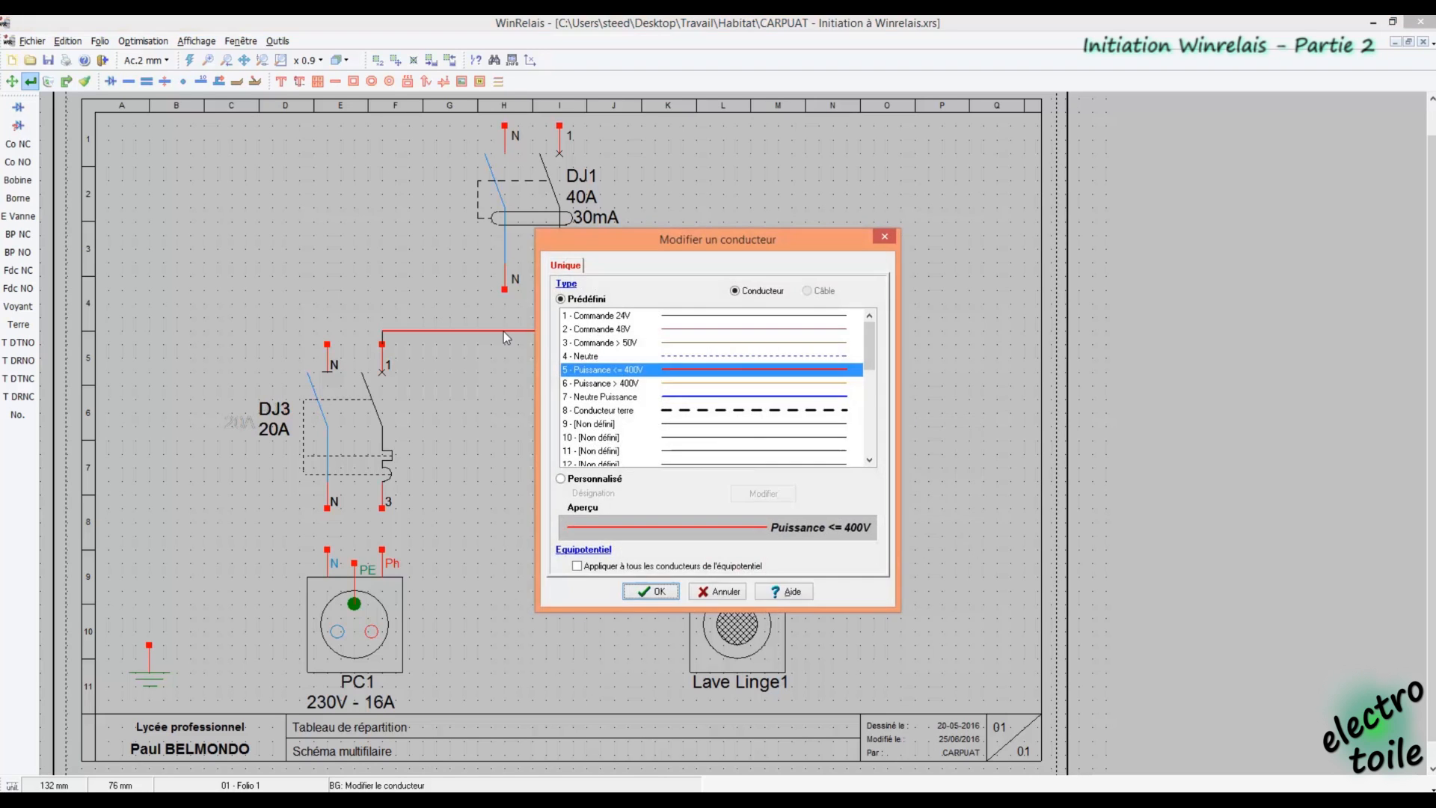
{"action": "left_click", "coordinate": [576, 565]}
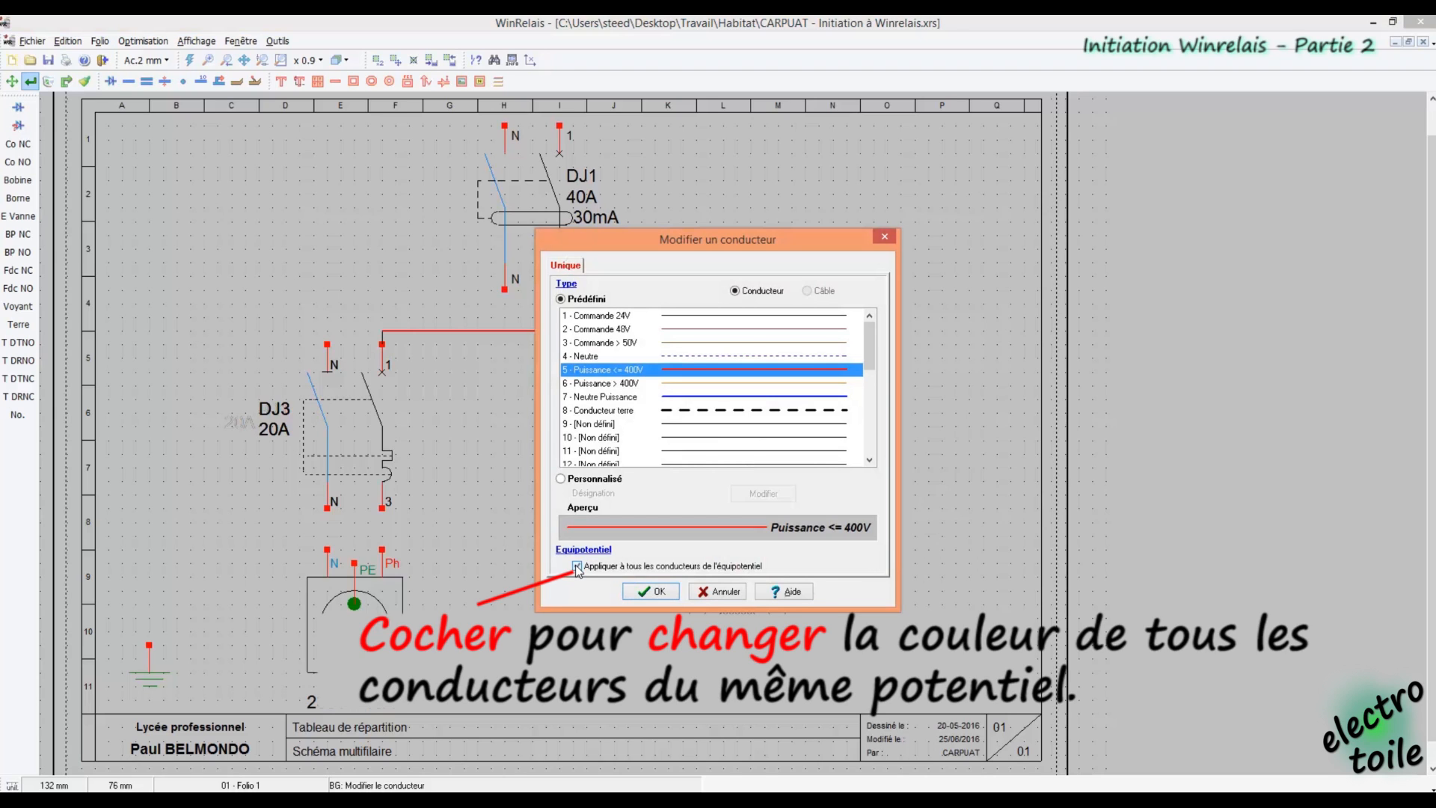
{"action": "left_click", "coordinate": [649, 591]}
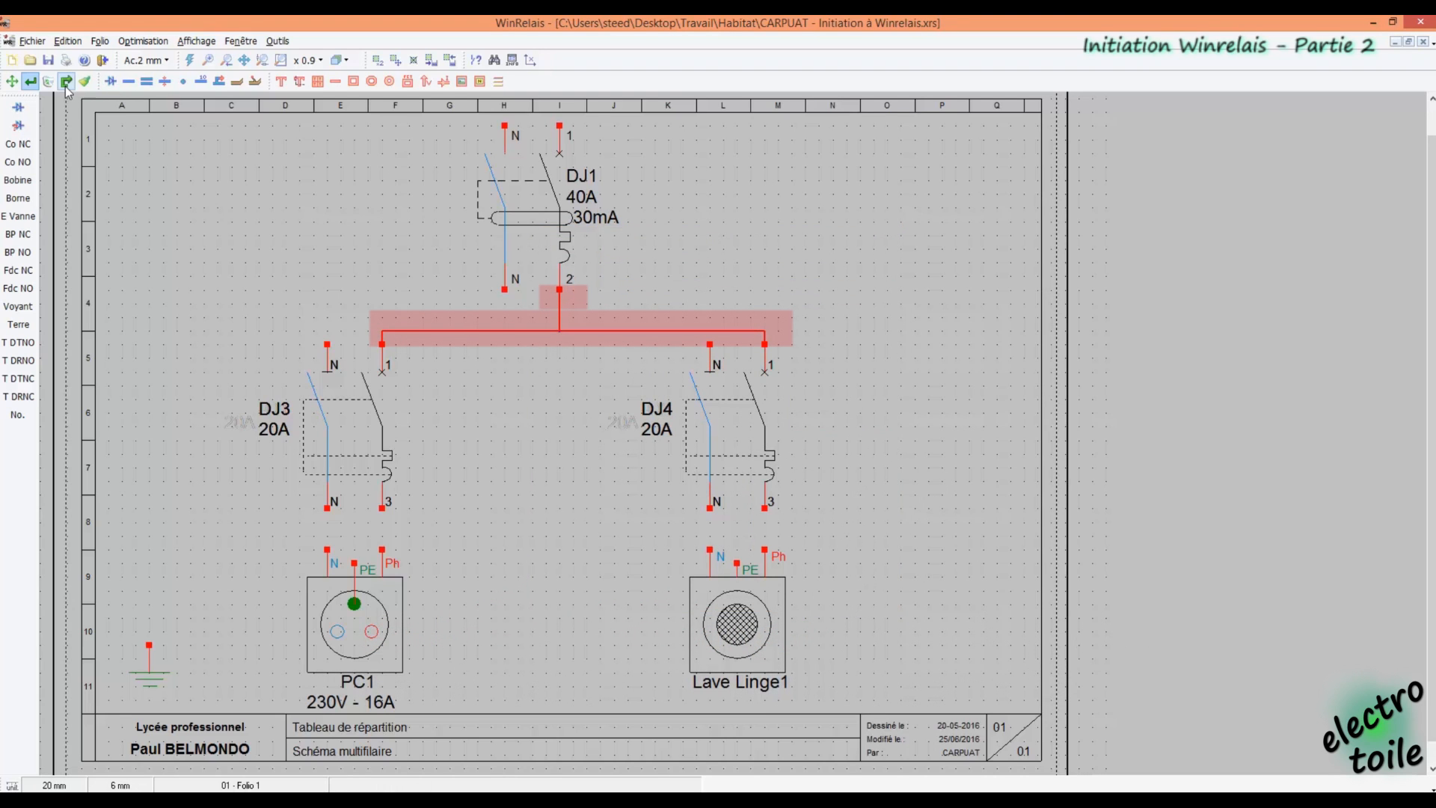
{"action": "left_click", "coordinate": [189, 62]}
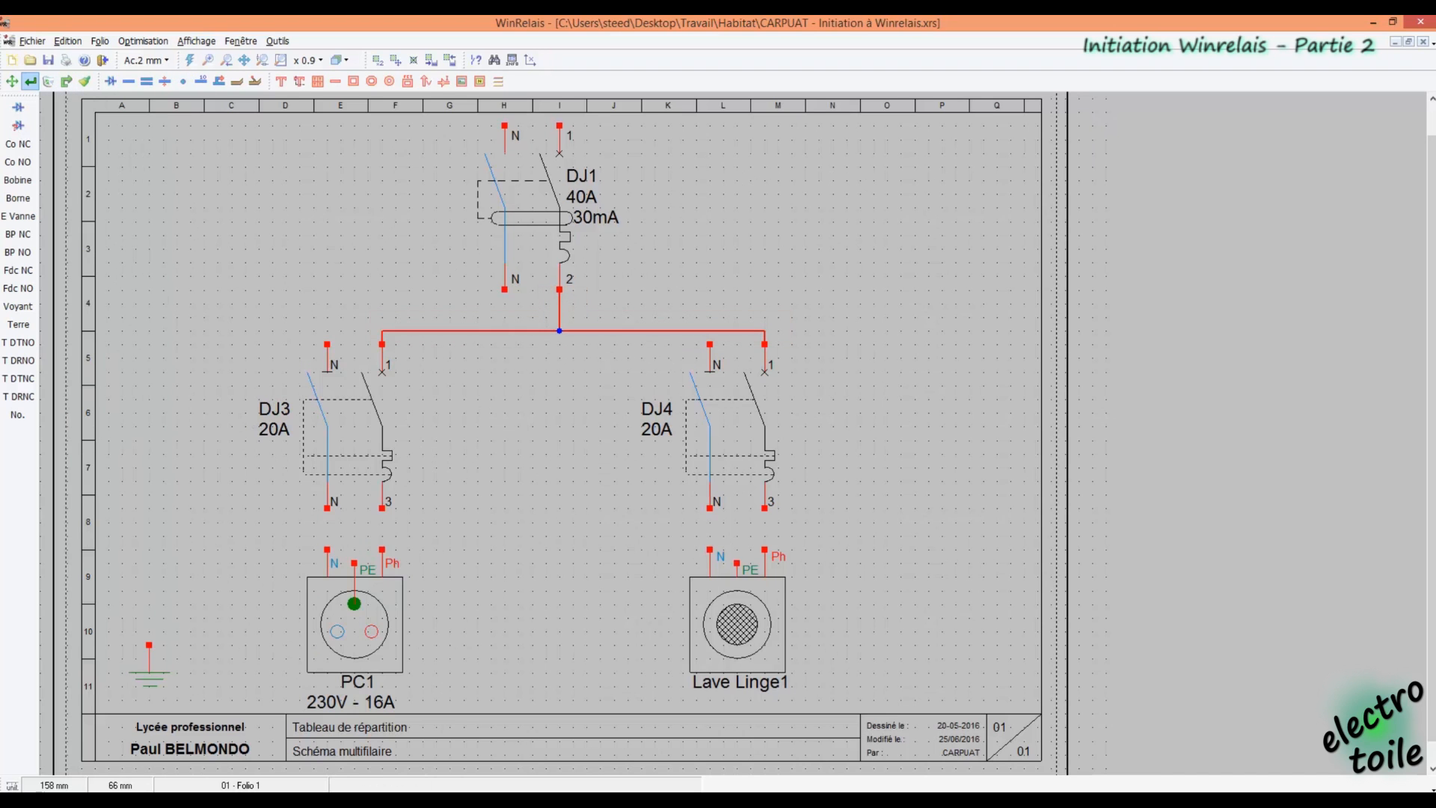
Draw the neutral conductor from DJ1's lower N pin to the upper N pins of breakers DJ3 and DJ4
{"action": "left_click", "coordinate": [129, 83]}
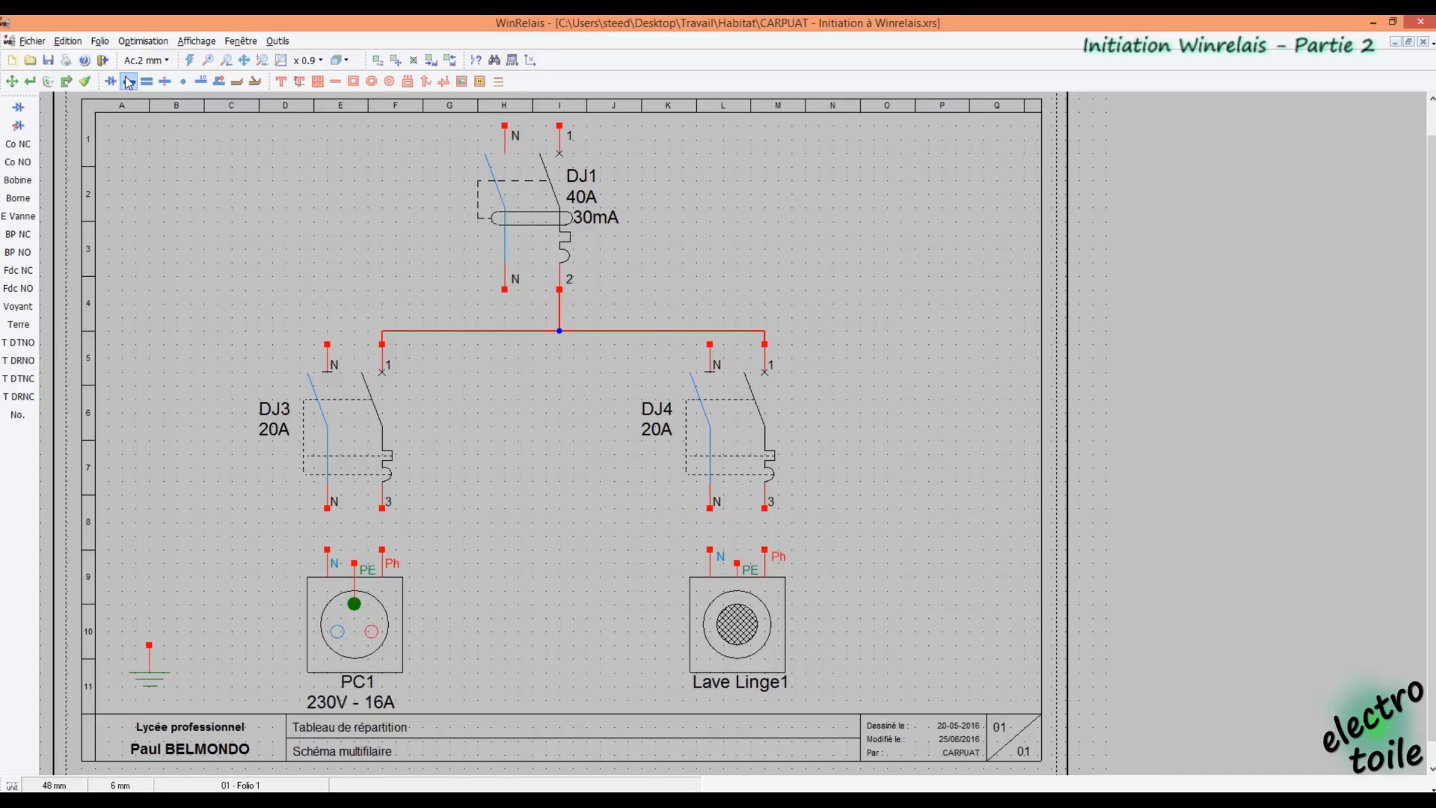
{"action": "left_click", "coordinate": [497, 317]}
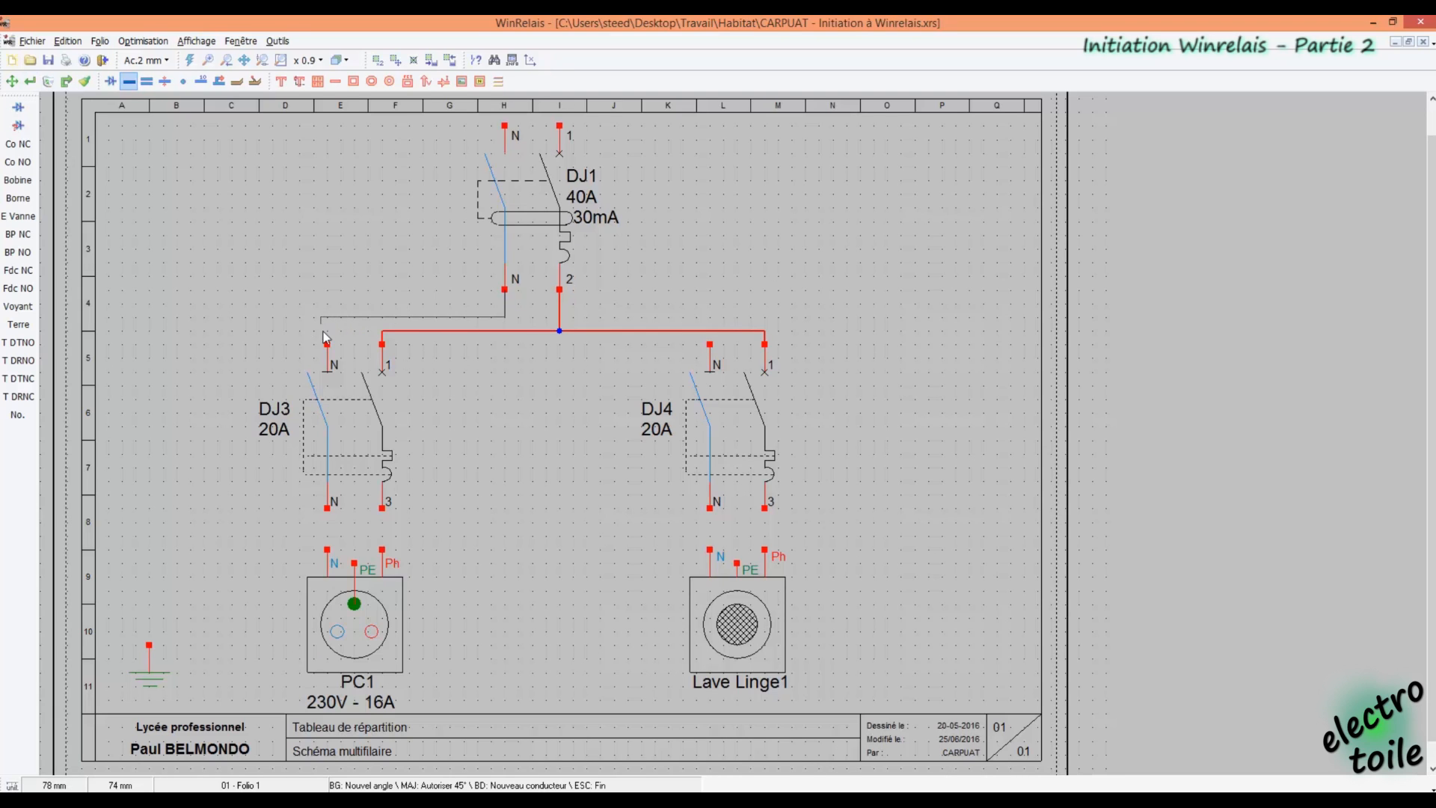
{"action": "left_click", "coordinate": [326, 344]}
{"action": "left_click", "coordinate": [505, 317]}
{"action": "left_click", "coordinate": [709, 344]}
Set the neutral conductor to predefined type 7 - Neutre Puissance, apply it to all conductors of the equipotential and refresh the display
{"action": "left_click", "coordinate": [30, 83]}
{"action": "left_click", "coordinate": [456, 317]}
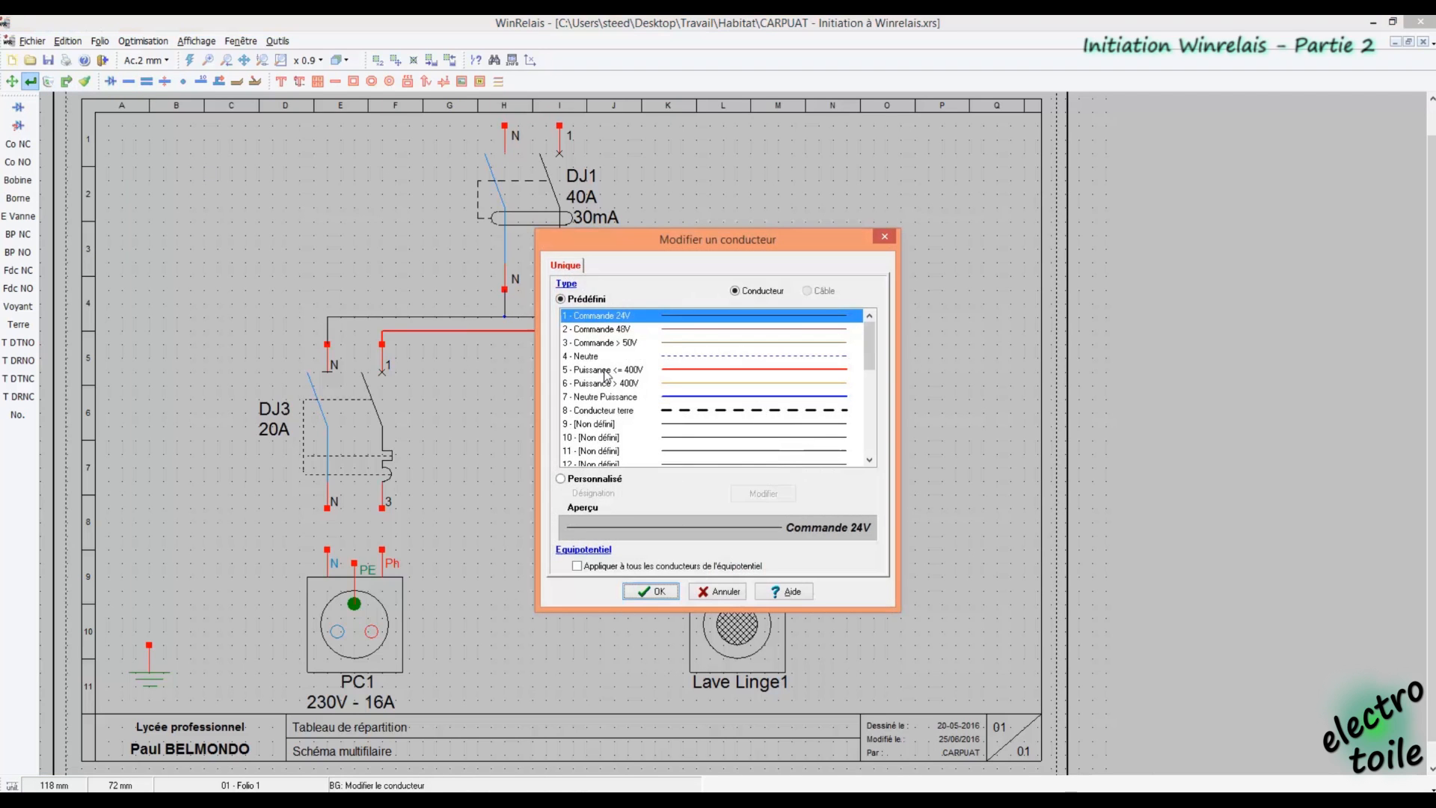
{"action": "left_click", "coordinate": [677, 399]}
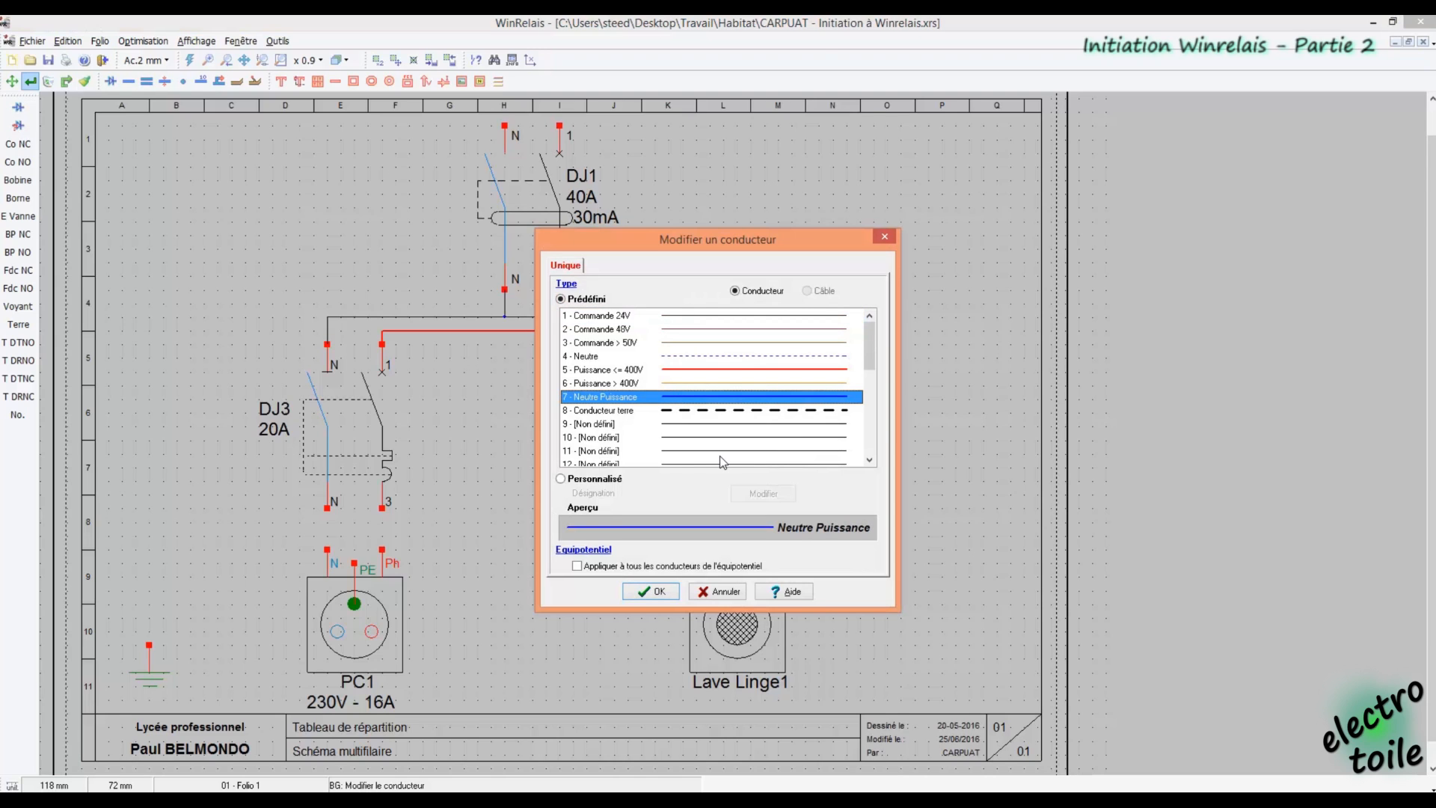
{"action": "left_click", "coordinate": [577, 567]}
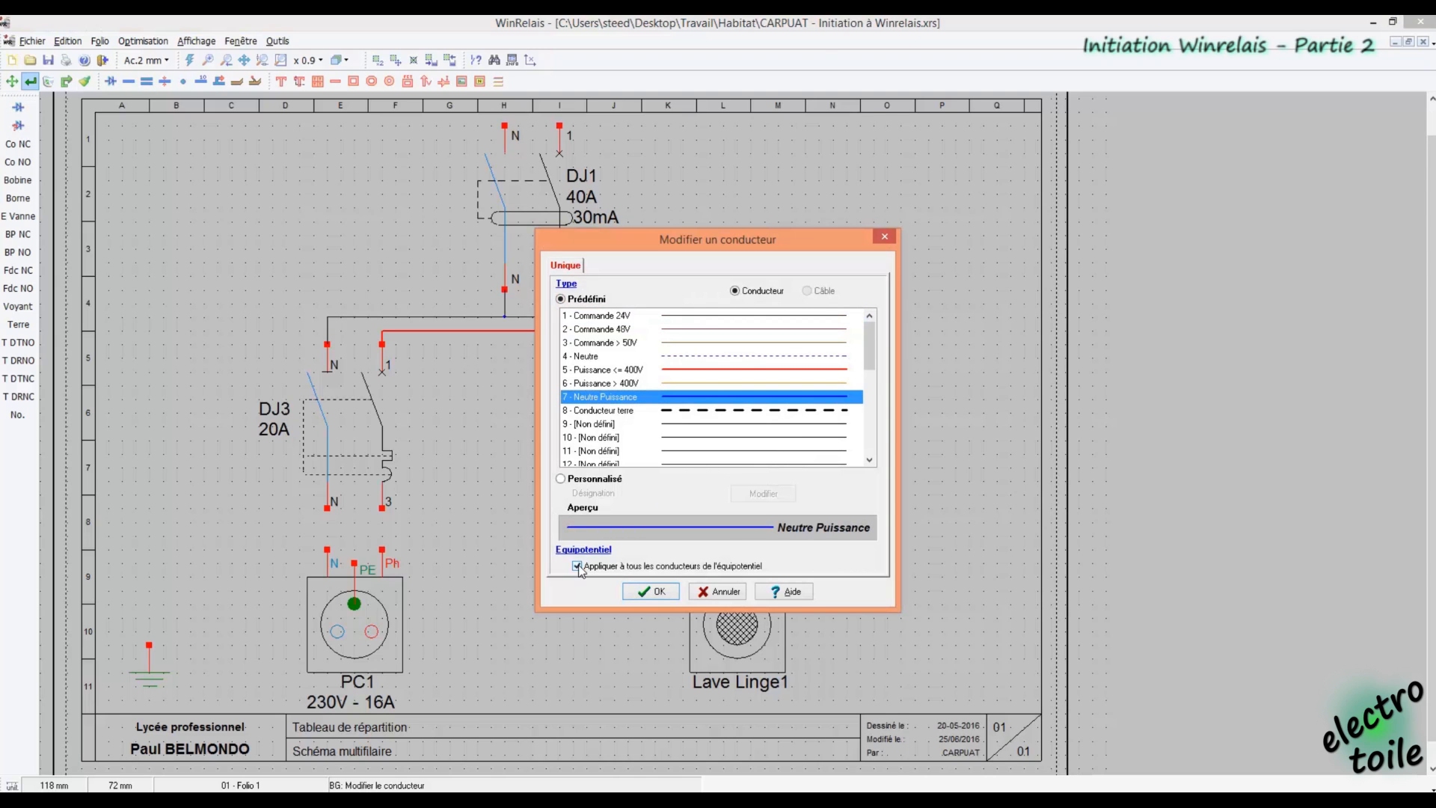
{"action": "left_click", "coordinate": [648, 592]}
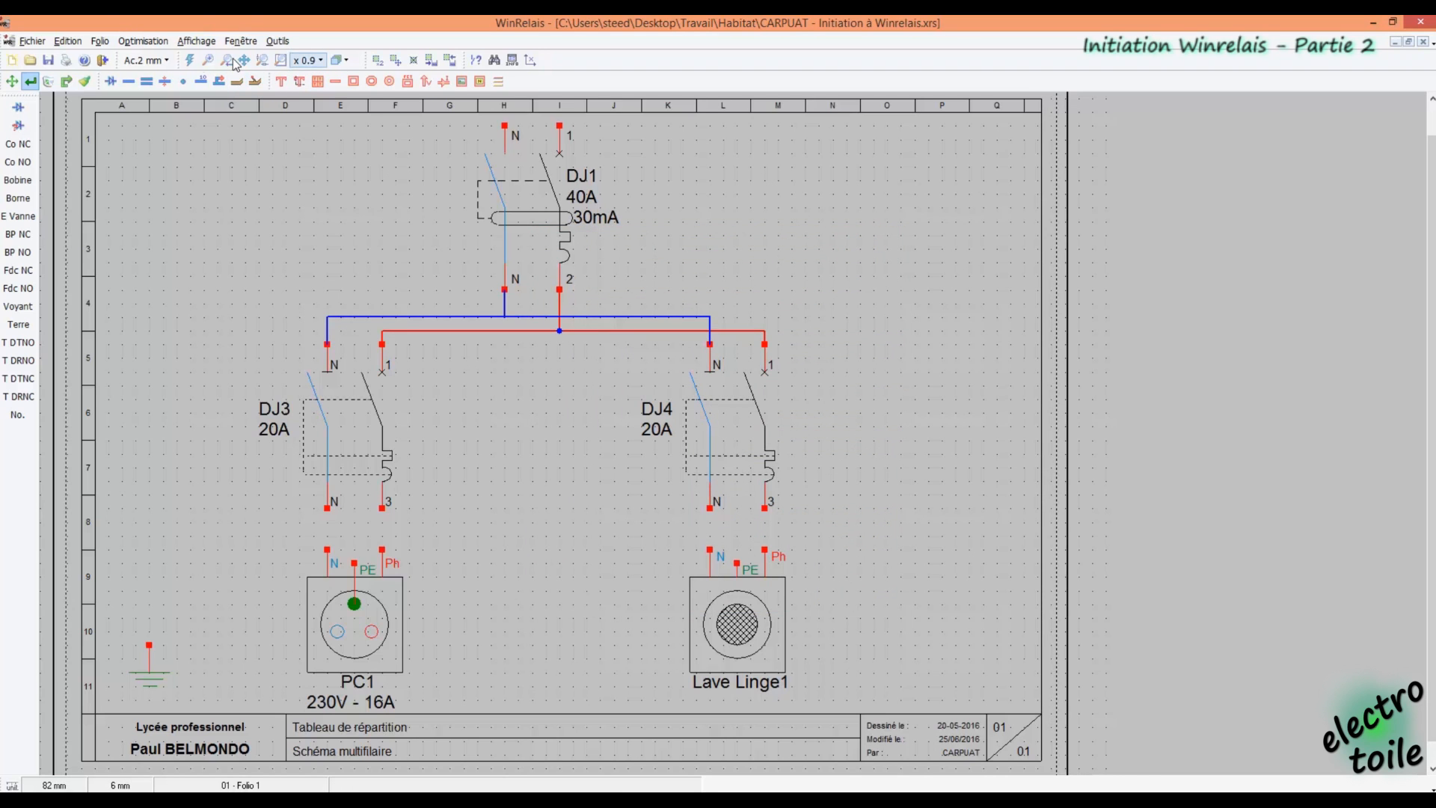
{"action": "left_click", "coordinate": [192, 60]}
Draw the phase conductor from pin 3 of breaker DJ3 to the Ph terminal of socket PC1
{"action": "left_click", "coordinate": [131, 82]}
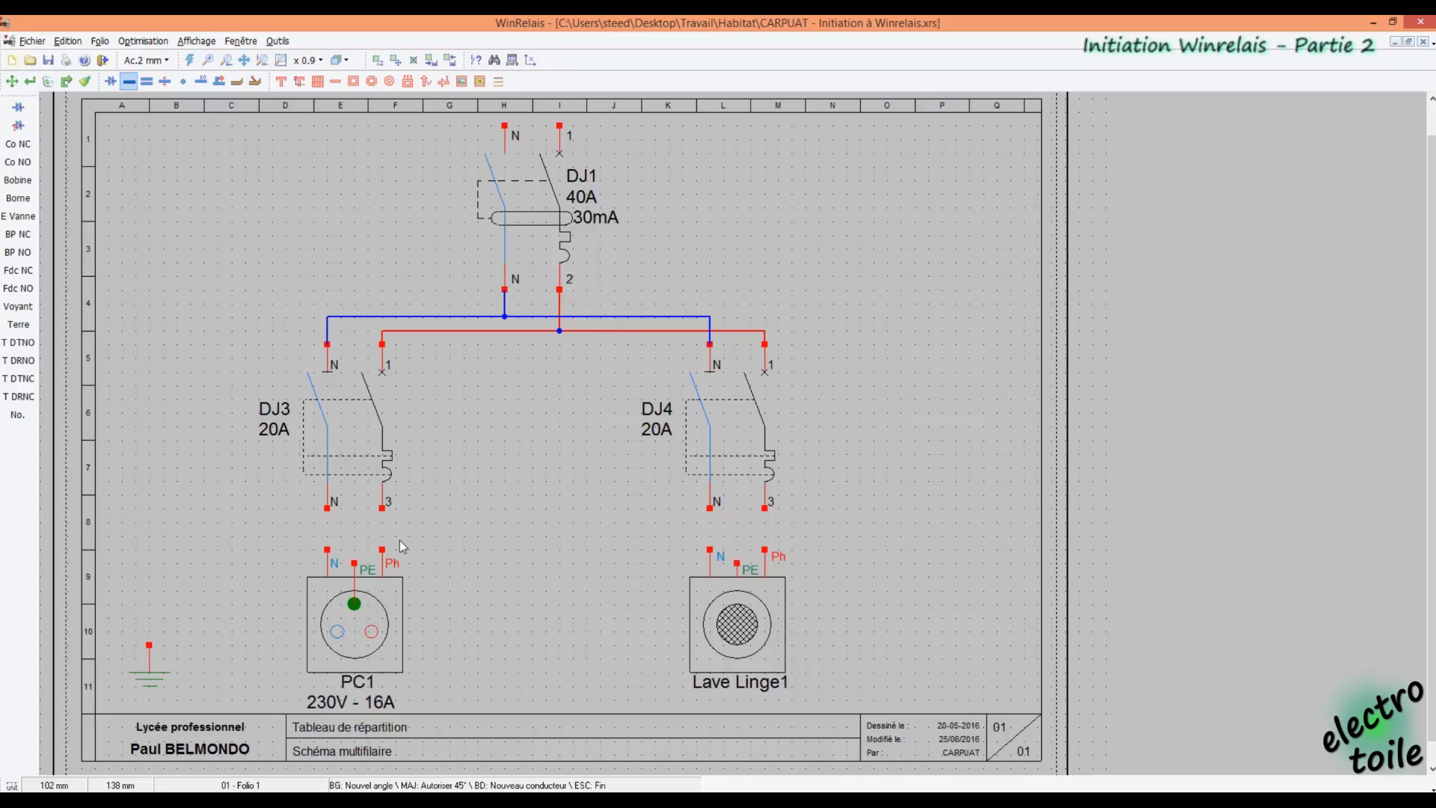
{"action": "left_click", "coordinate": [389, 525]}
{"action": "left_click", "coordinate": [389, 547]}
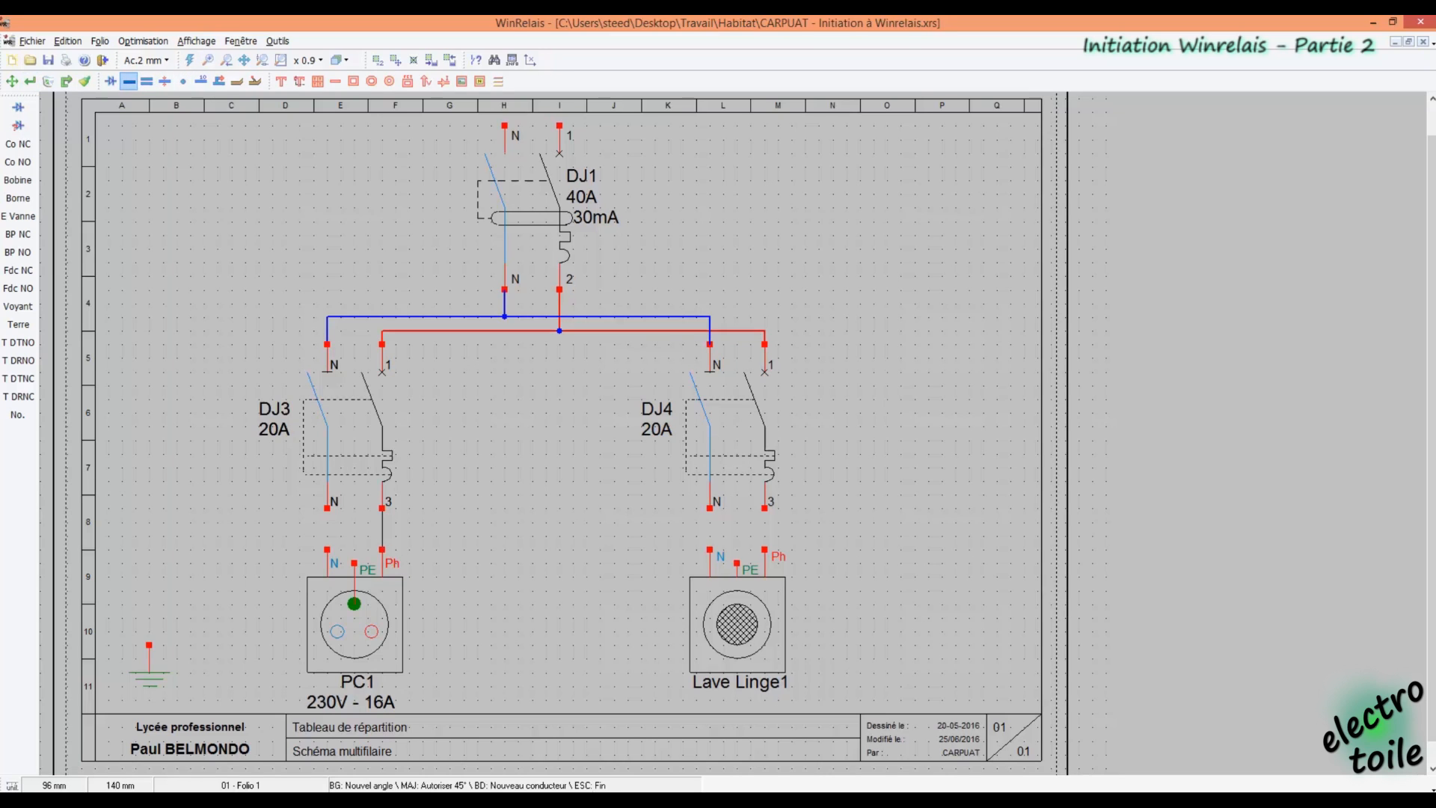
{"action": "left_click", "coordinate": [764, 508]}
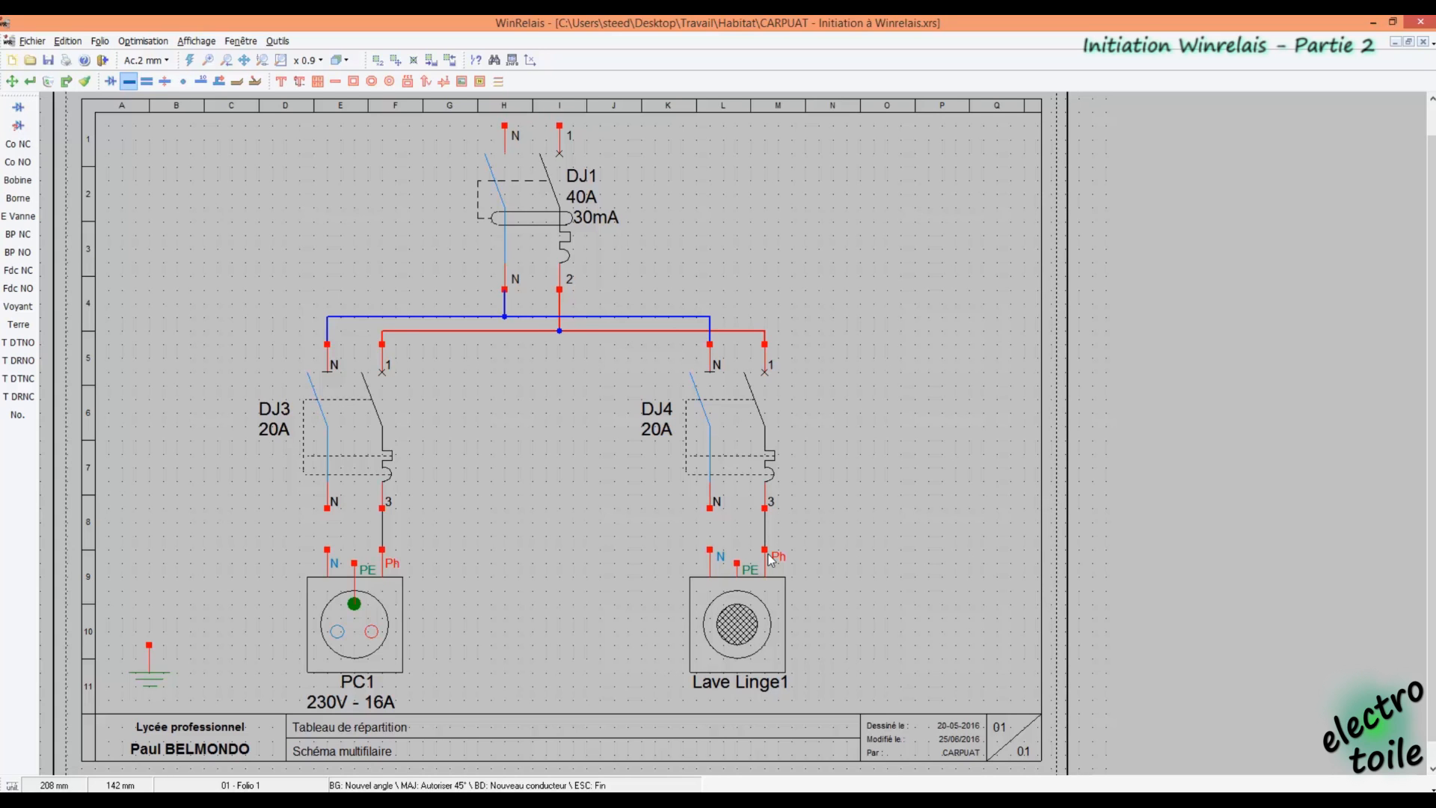
{"action": "left_click", "coordinate": [764, 549]}
{"action": "key", "text": "Escape"}
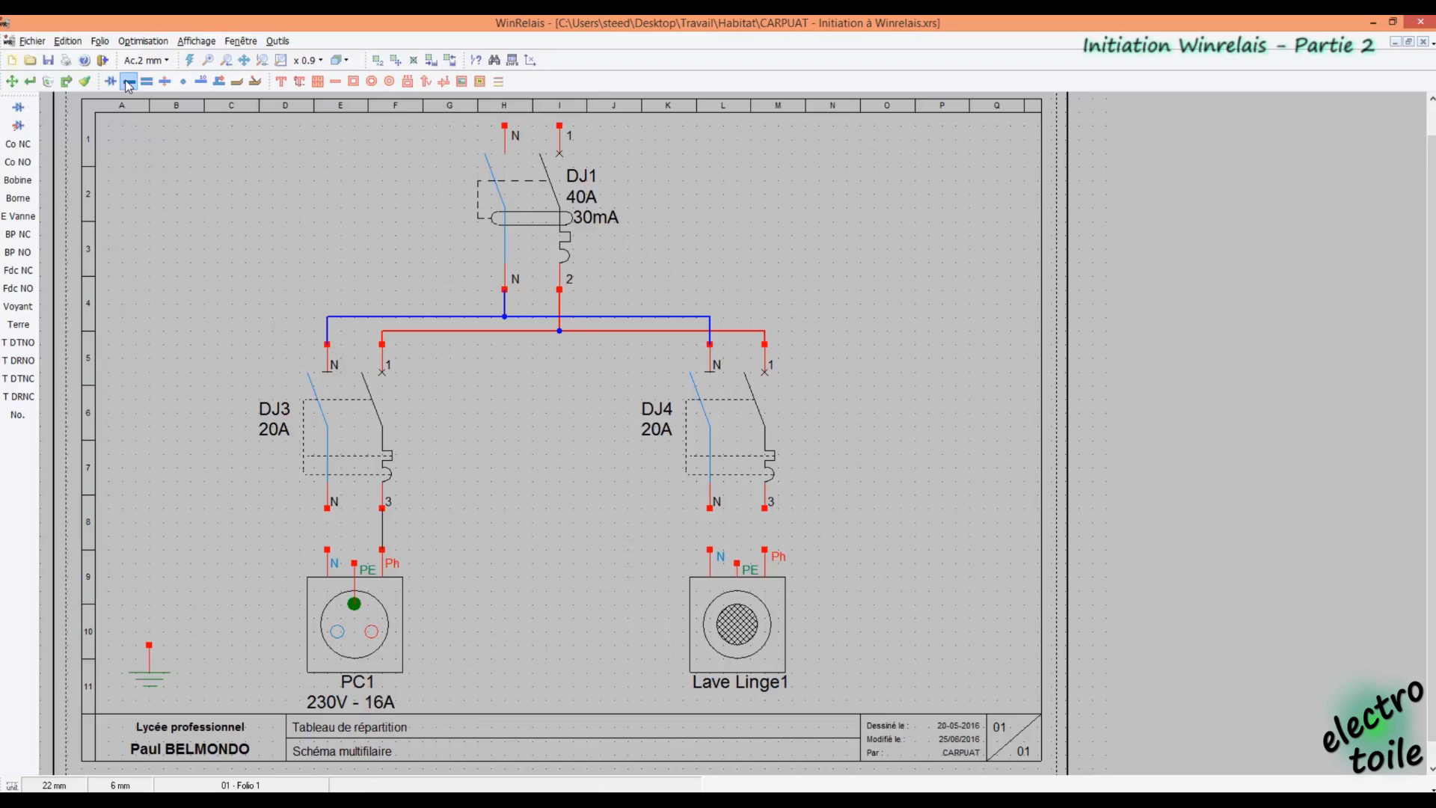
Draw the phase and neutral conductors from DJ4's lower pins to the Ph and N terminals of Lave Linge1
{"action": "left_click", "coordinate": [129, 82]}
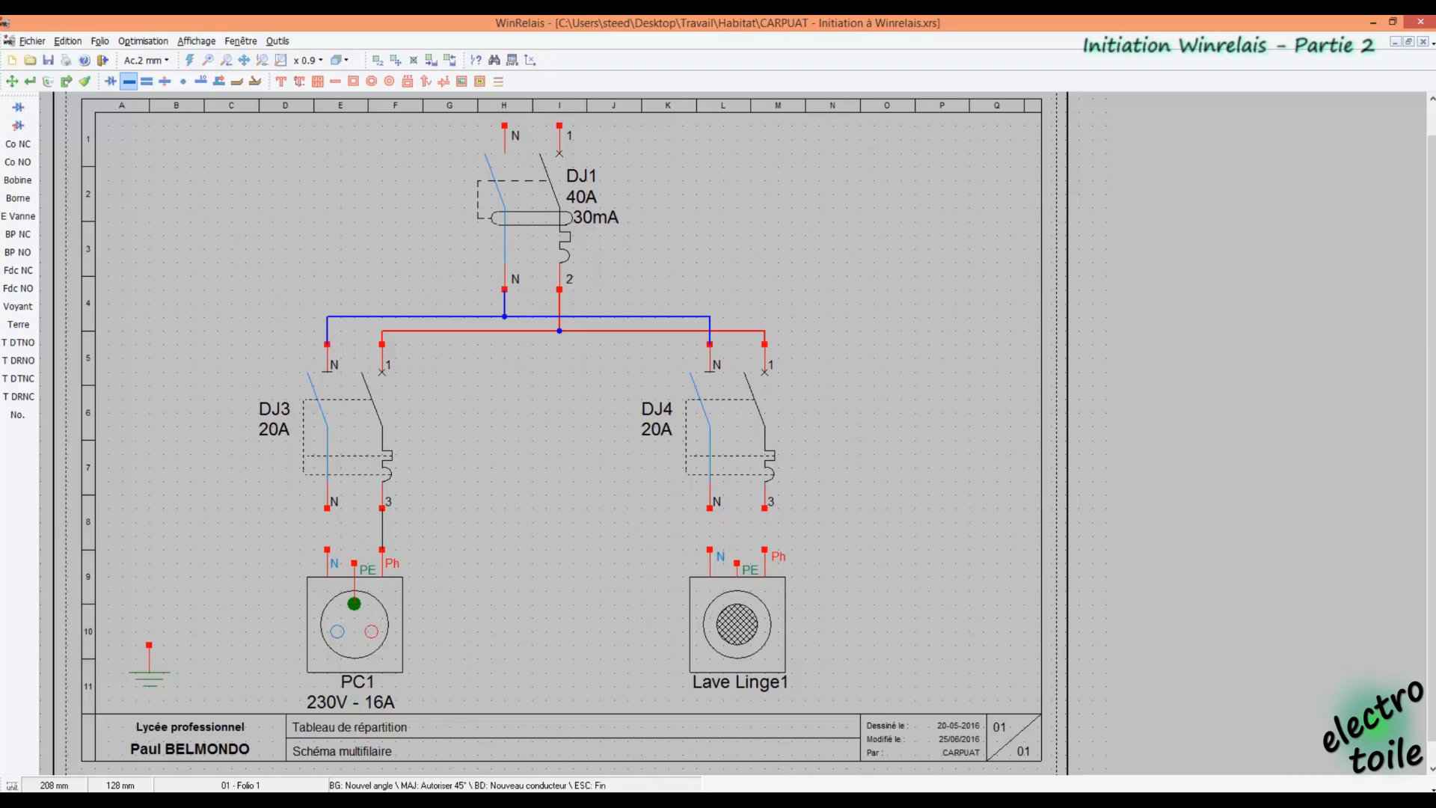
{"action": "left_click", "coordinate": [765, 509]}
{"action": "left_click", "coordinate": [765, 550]}
{"action": "left_click", "coordinate": [709, 508]}
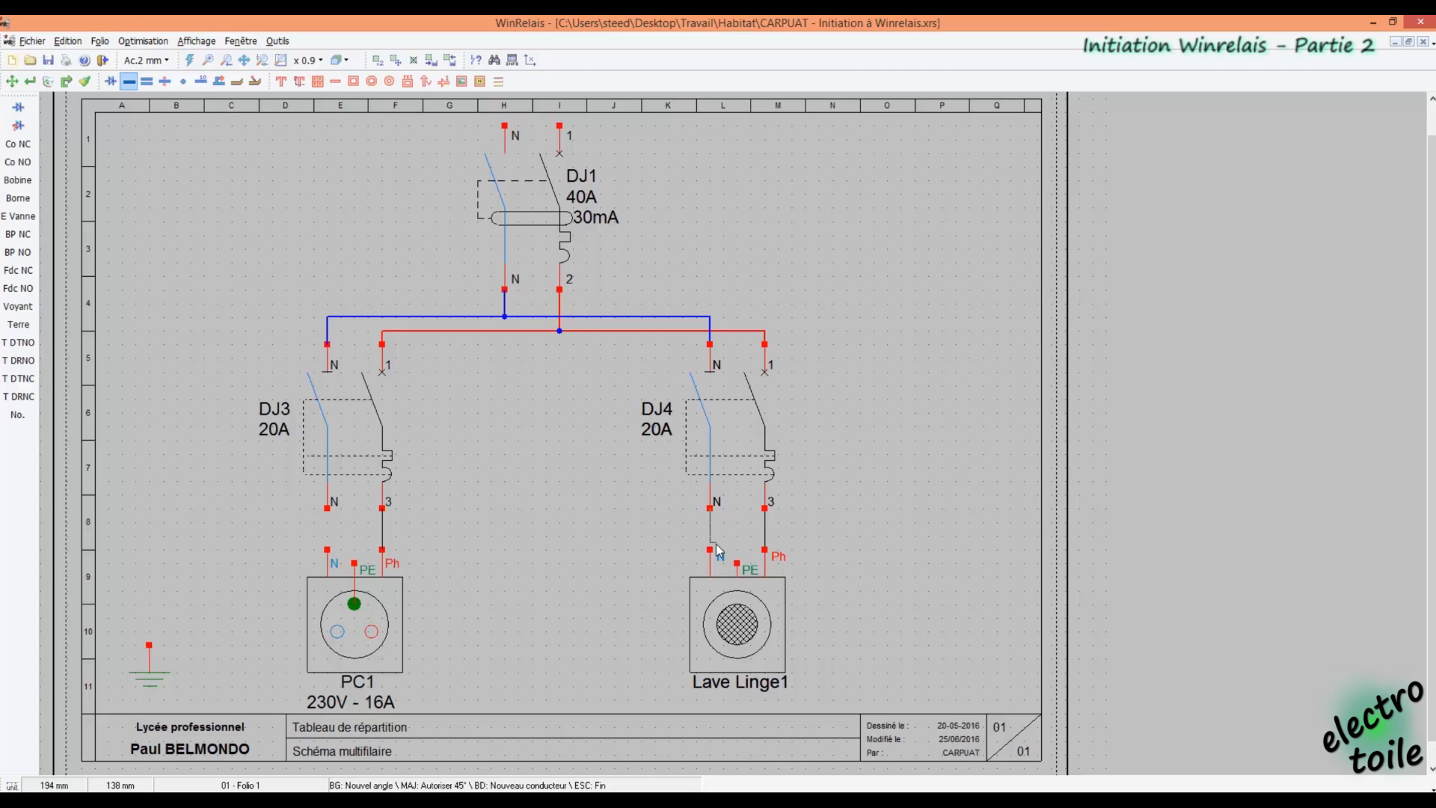
Draw the earth conductor linking the earth symbol to the PE terminals of PC1 and Lave Linge1, and the neutral conductor from DJ3 to PC1
{"action": "left_click", "coordinate": [149, 644]}
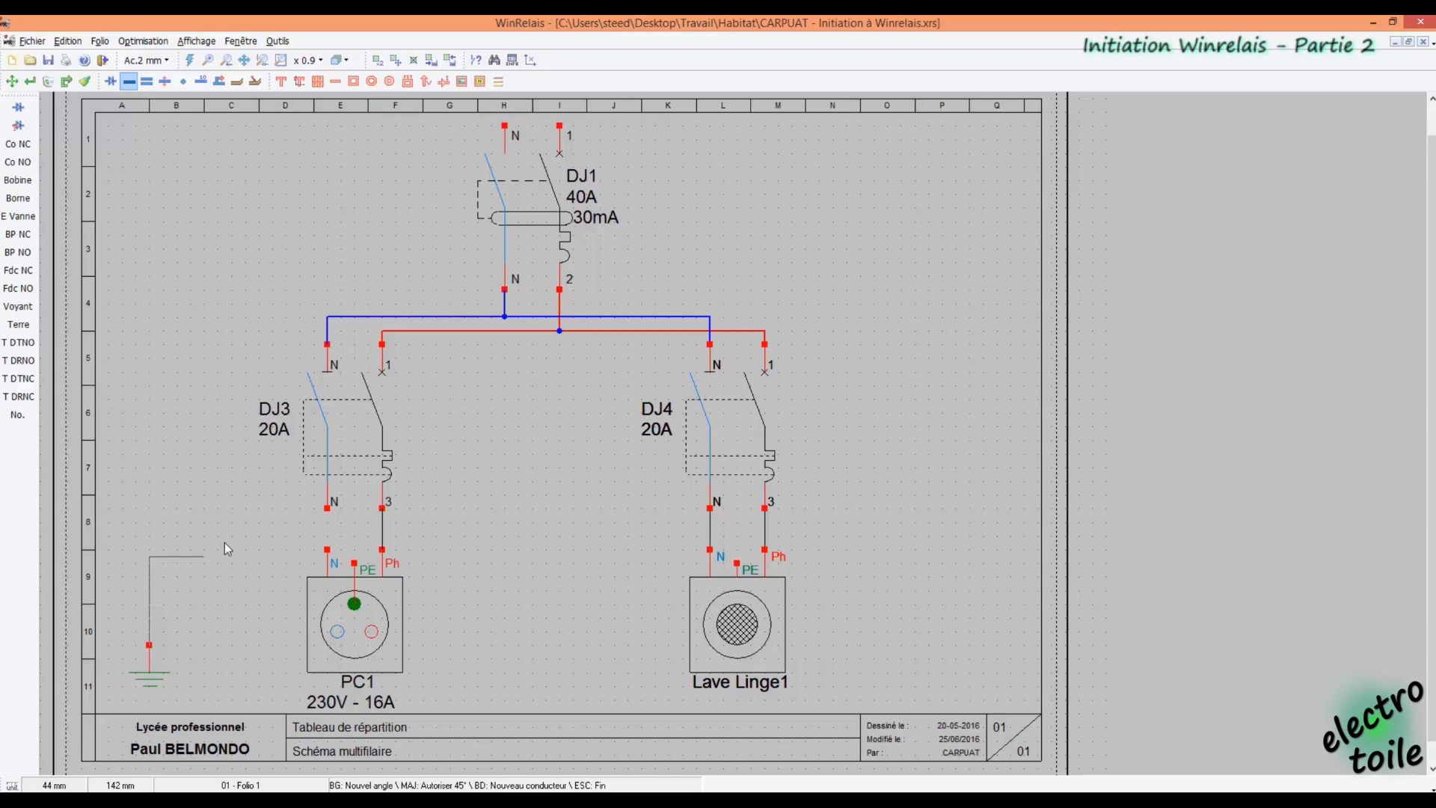
{"action": "left_click", "coordinate": [353, 530]}
{"action": "left_click", "coordinate": [354, 562]}
{"action": "left_click", "coordinate": [736, 562]}
{"action": "left_click", "coordinate": [736, 529]}
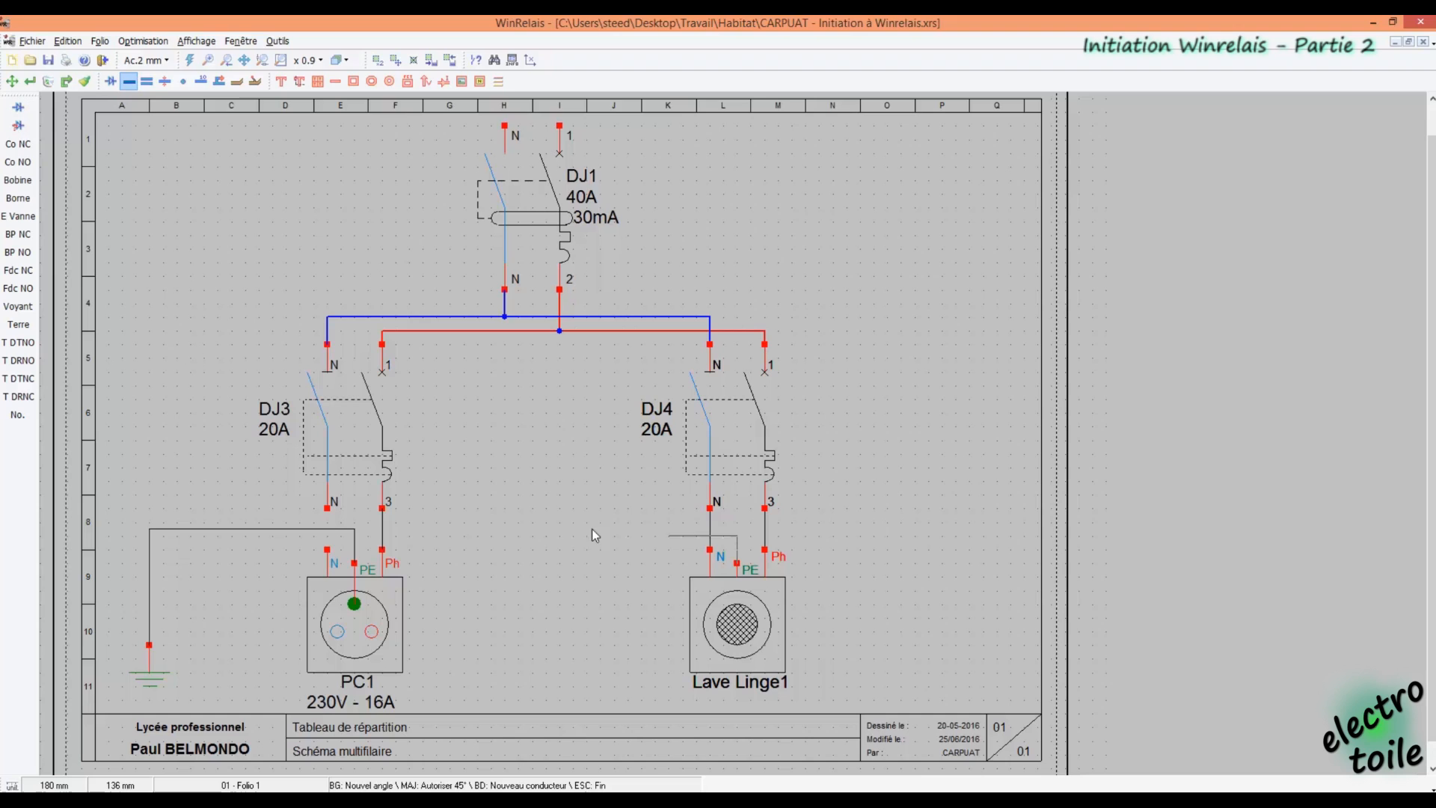
{"action": "left_click", "coordinate": [356, 529]}
{"action": "left_click", "coordinate": [354, 529]}
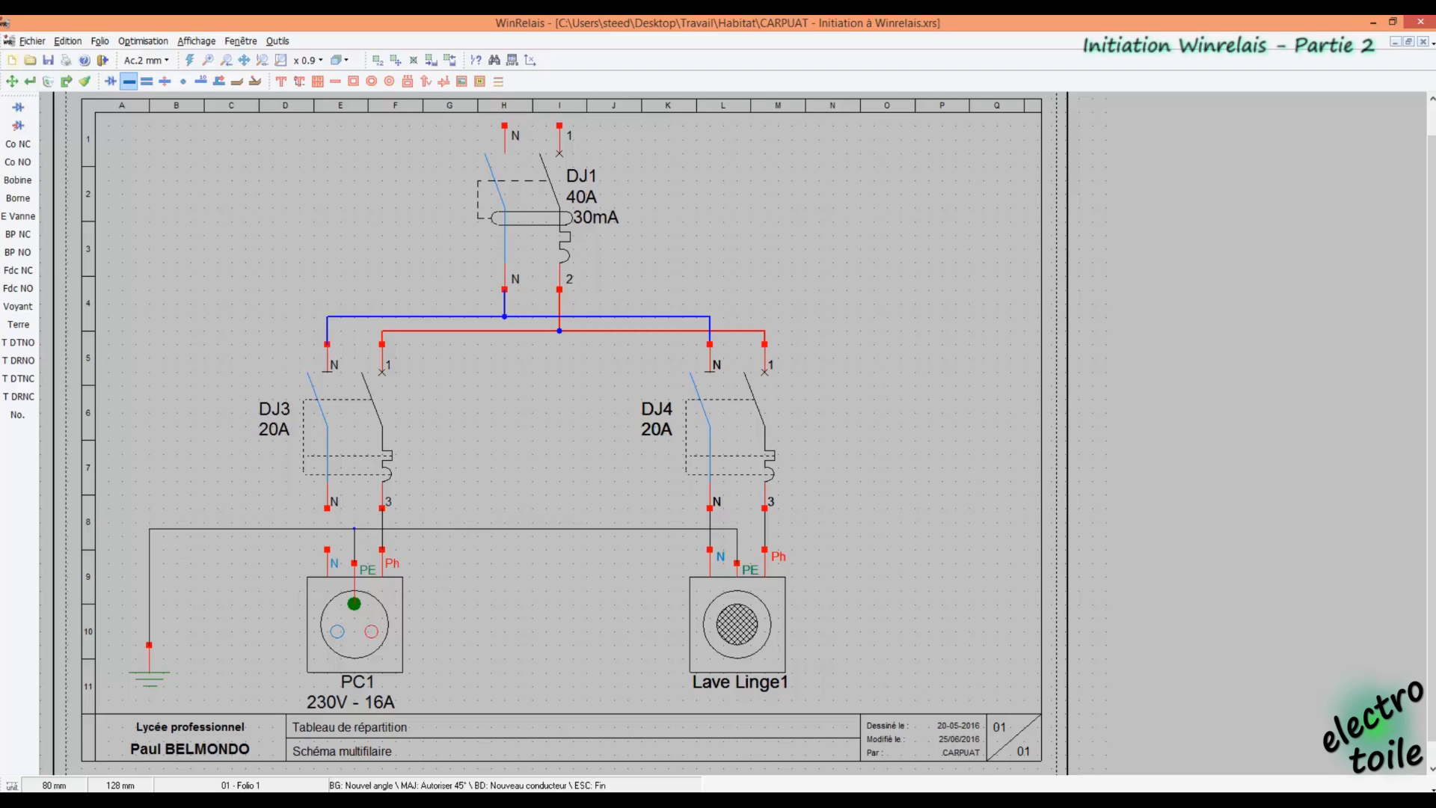
{"action": "left_click", "coordinate": [326, 549]}
Set the neutral conductors feeding PC1 and Lave Linge1 to the predefined type 7 - Neutre Puissance
{"action": "left_click", "coordinate": [30, 81]}
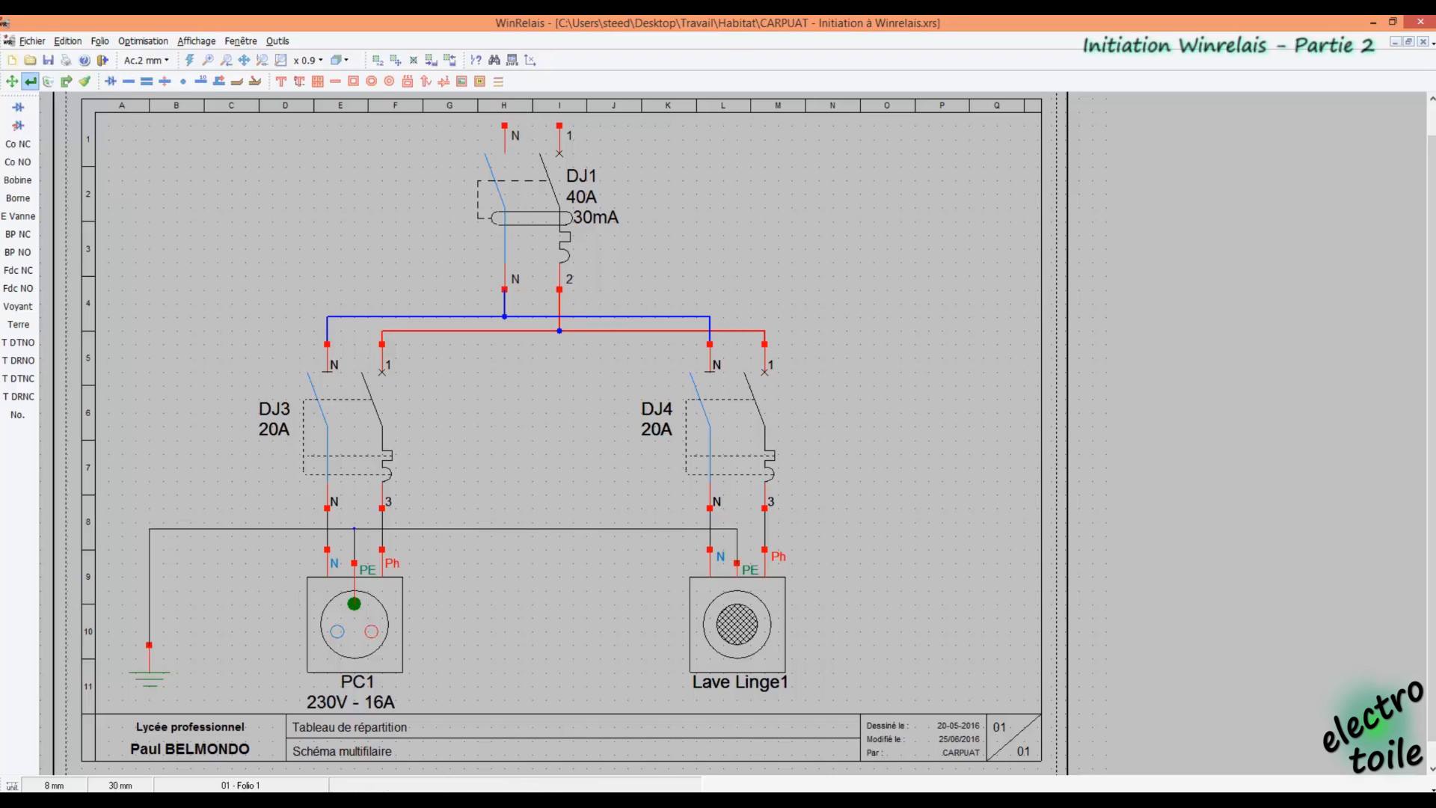
{"action": "left_click", "coordinate": [658, 316]}
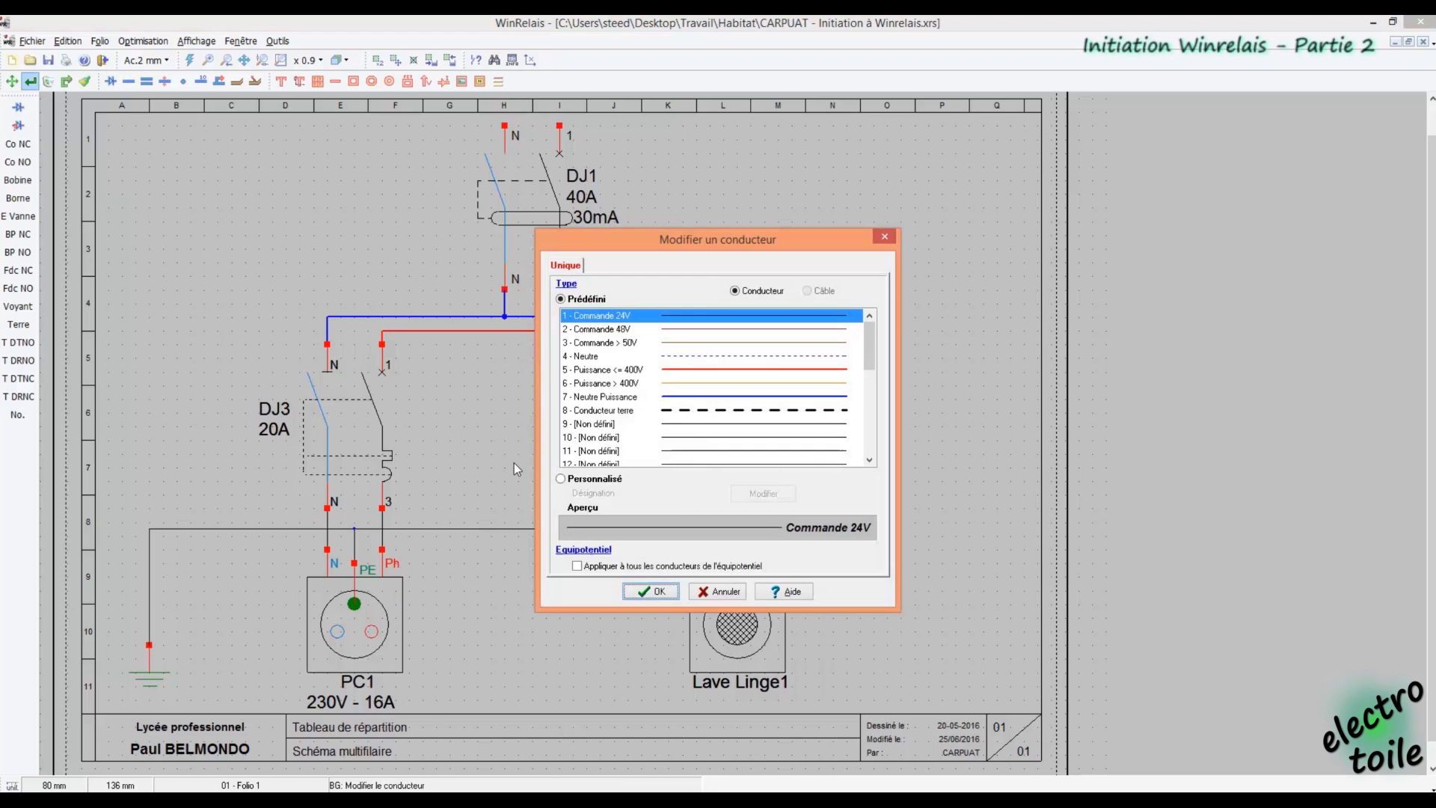
{"action": "left_click", "coordinate": [671, 397]}
{"action": "left_click", "coordinate": [648, 592]}
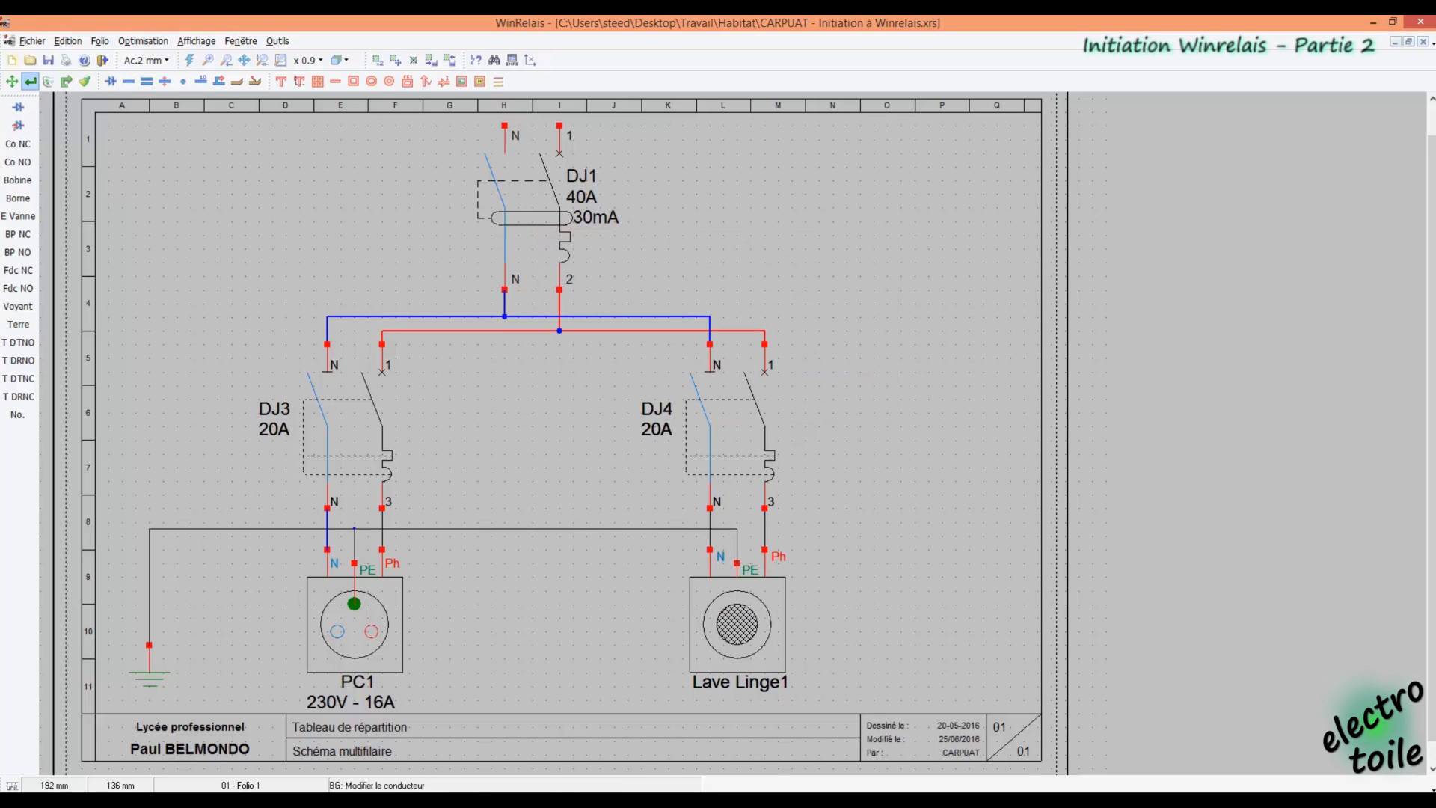
{"action": "left_click", "coordinate": [714, 544]}
{"action": "left_click", "coordinate": [667, 397]}
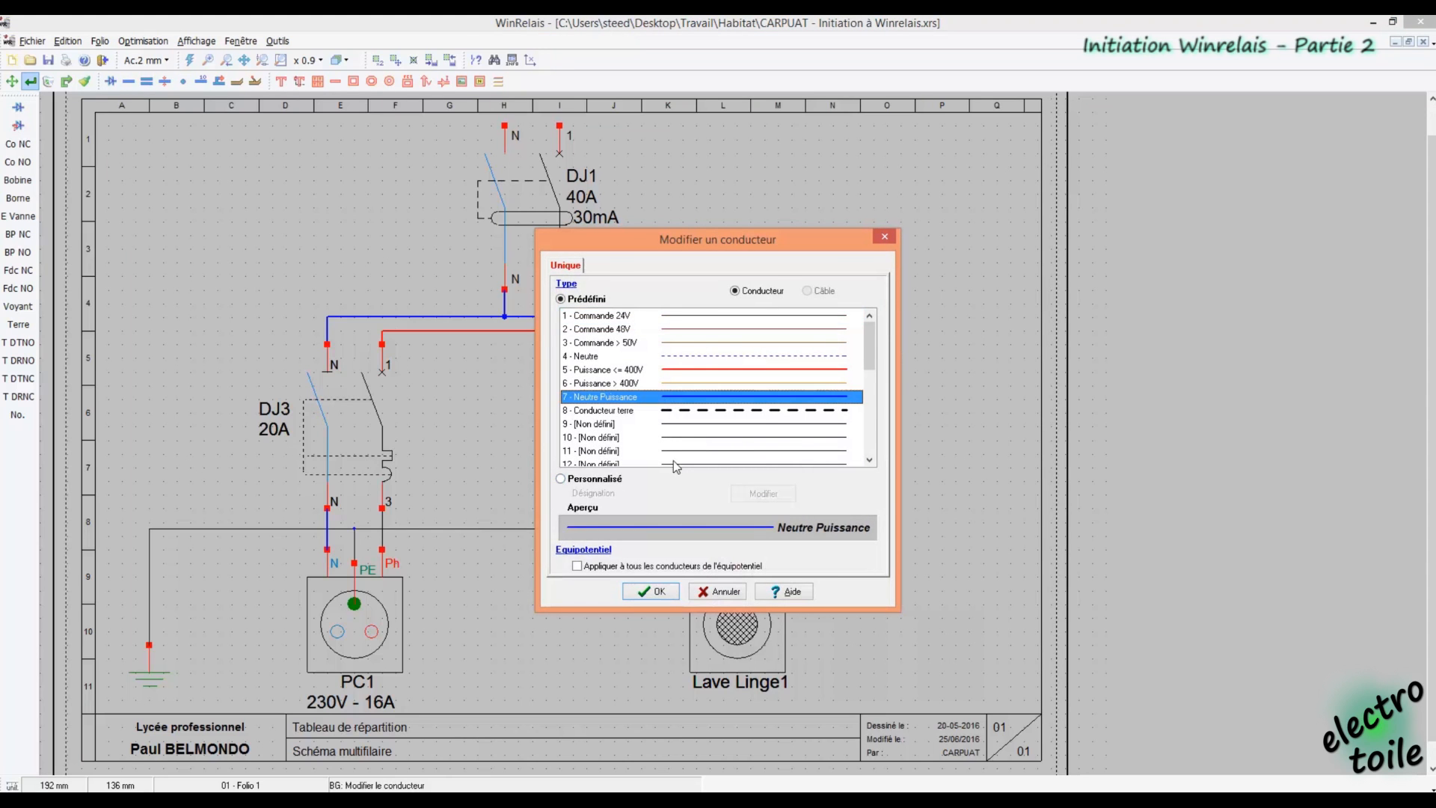
{"action": "left_click", "coordinate": [650, 591]}
Define a custom type for the earth conductor named Terre vert, with Pointillé fin style and a thickness of 40/100 mm
{"action": "left_click", "coordinate": [461, 529]}
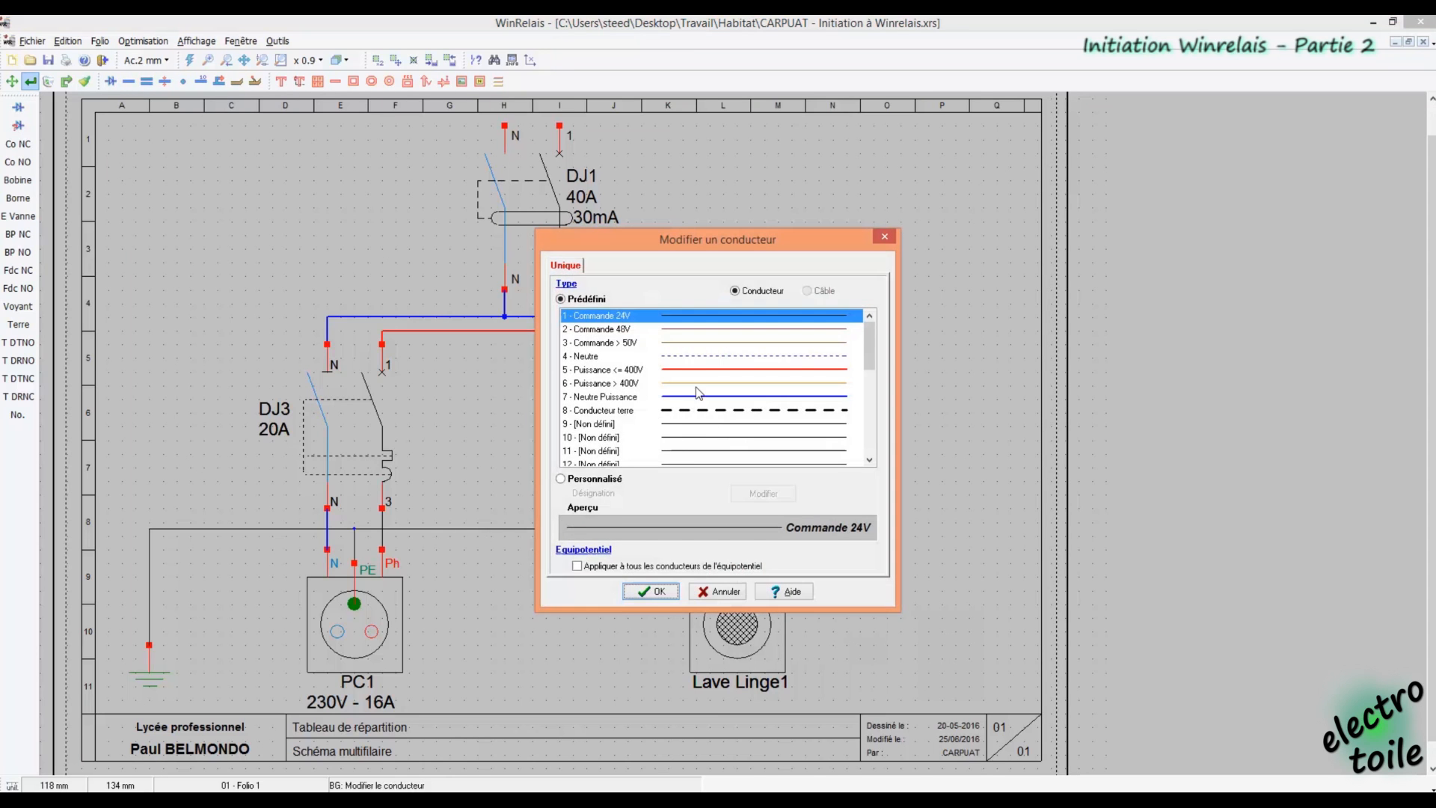
{"action": "left_click", "coordinate": [687, 411]}
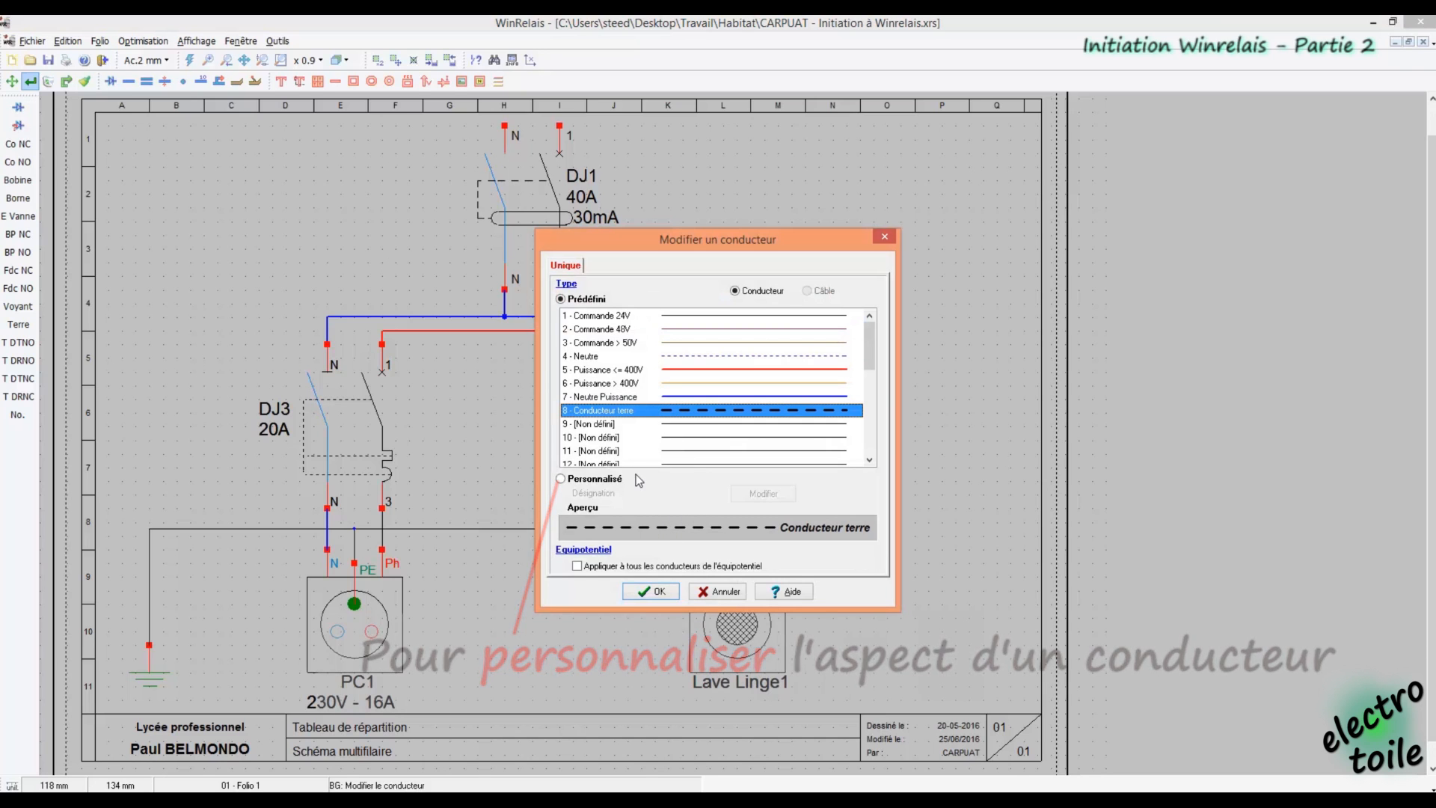
{"action": "left_click", "coordinate": [590, 483]}
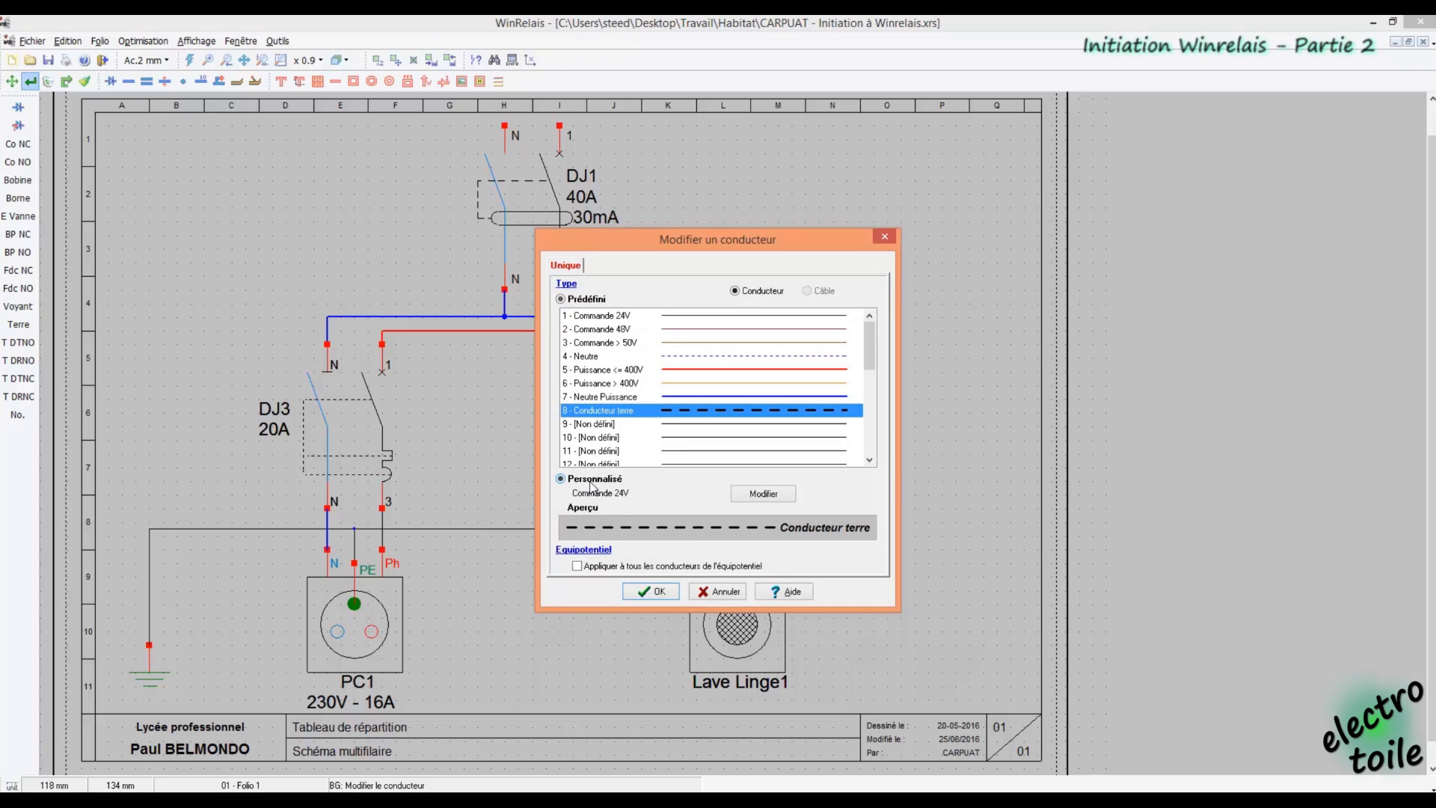
{"action": "left_click", "coordinate": [768, 495]}
{"action": "left_click_drag", "start_coordinate": [675, 331], "coordinate": [566, 330]}
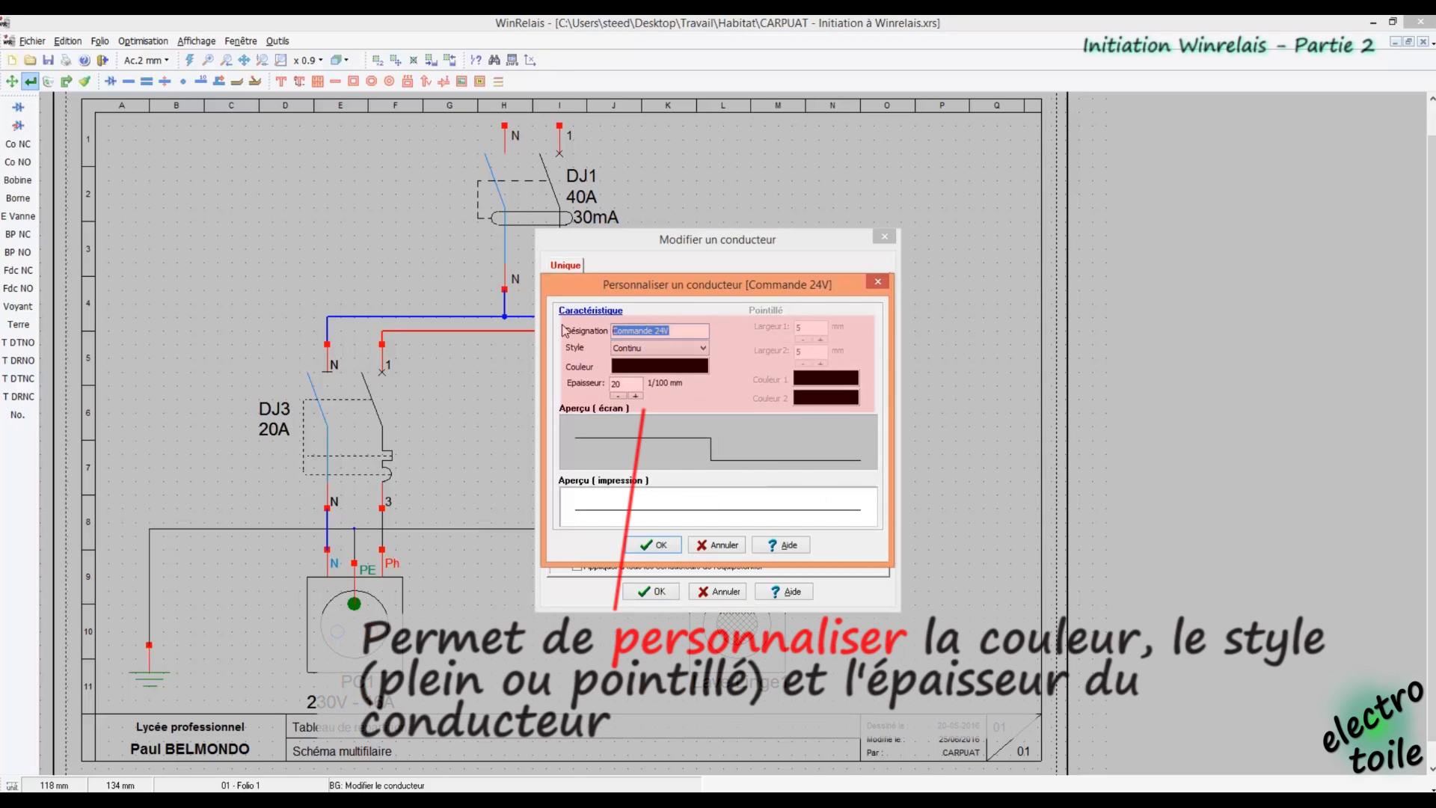
{"action": "type", "text": "Terre vert"}
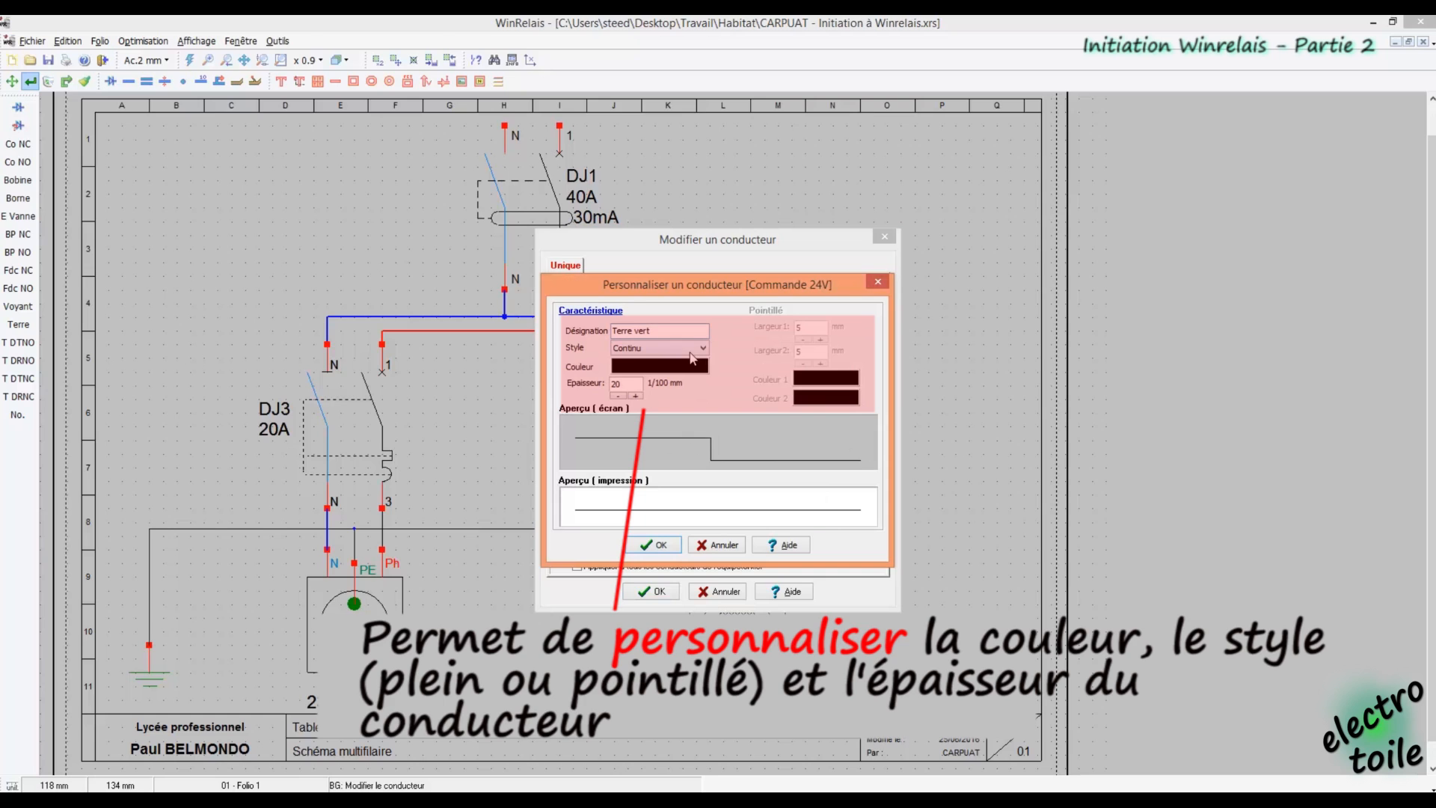
{"action": "left_click", "coordinate": [689, 353]}
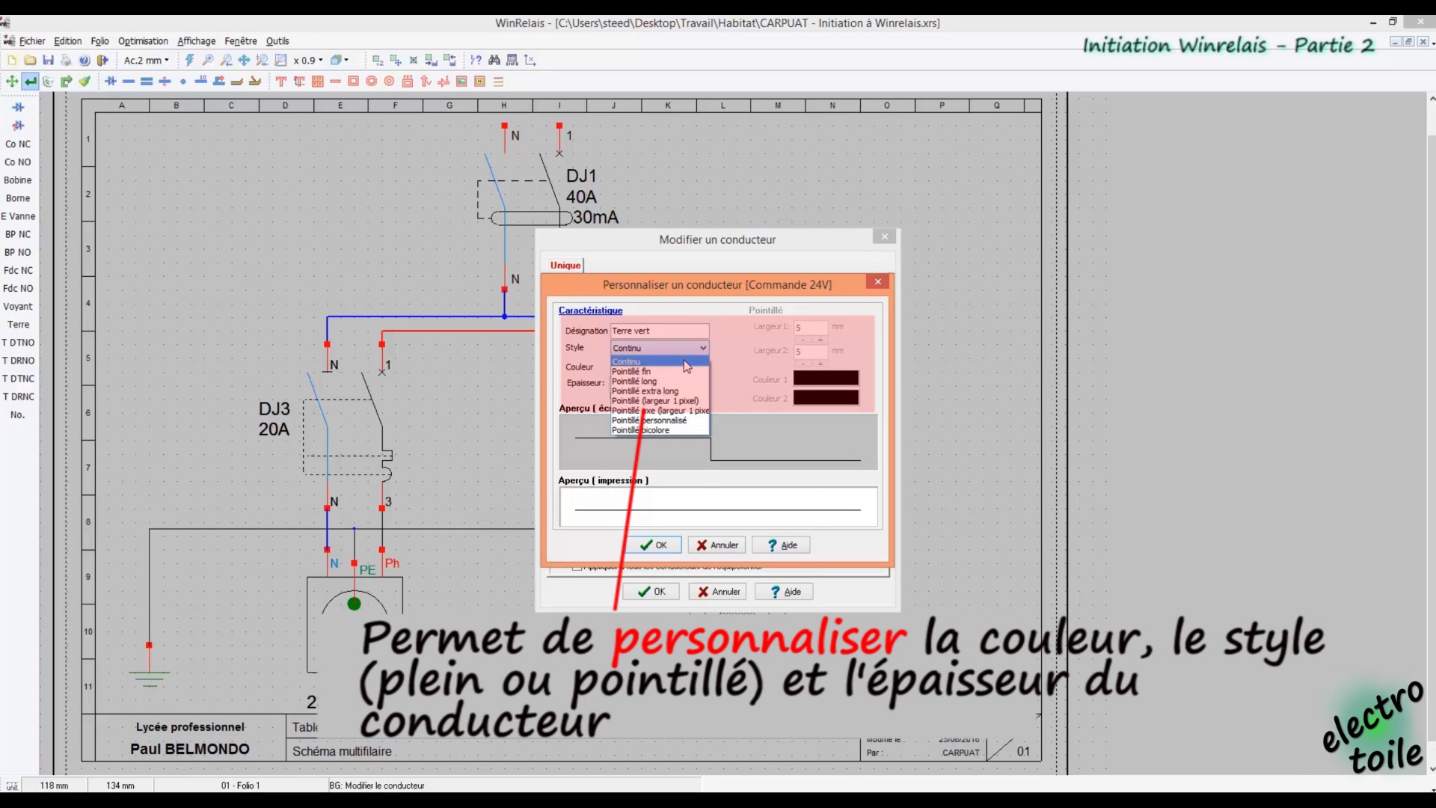
{"action": "left_click", "coordinate": [636, 371]}
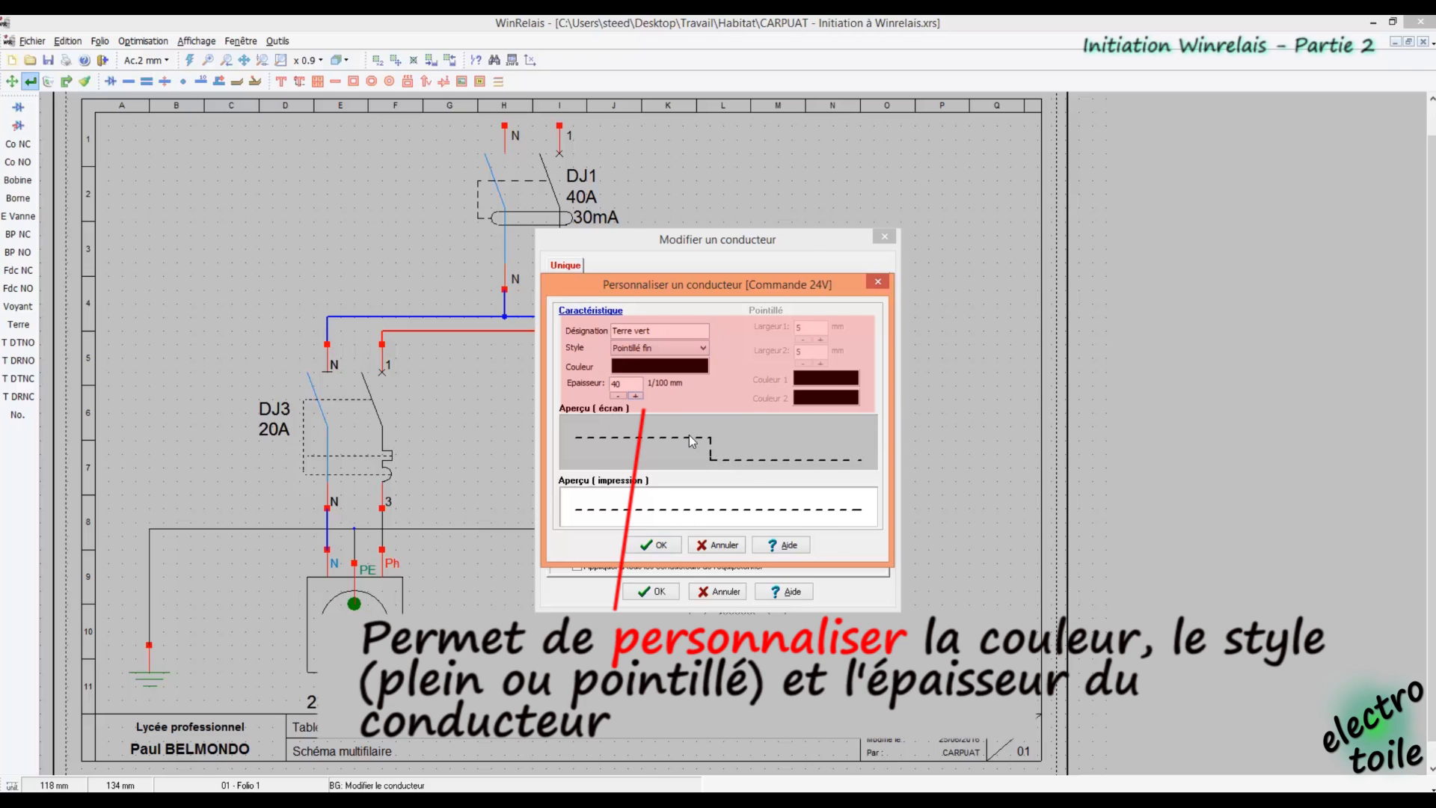
Colour the custom Terre vert type dark green and apply it to all conductors of the earth equipotential
{"action": "left_click", "coordinate": [682, 367]}
{"action": "left_click", "coordinate": [706, 297]}
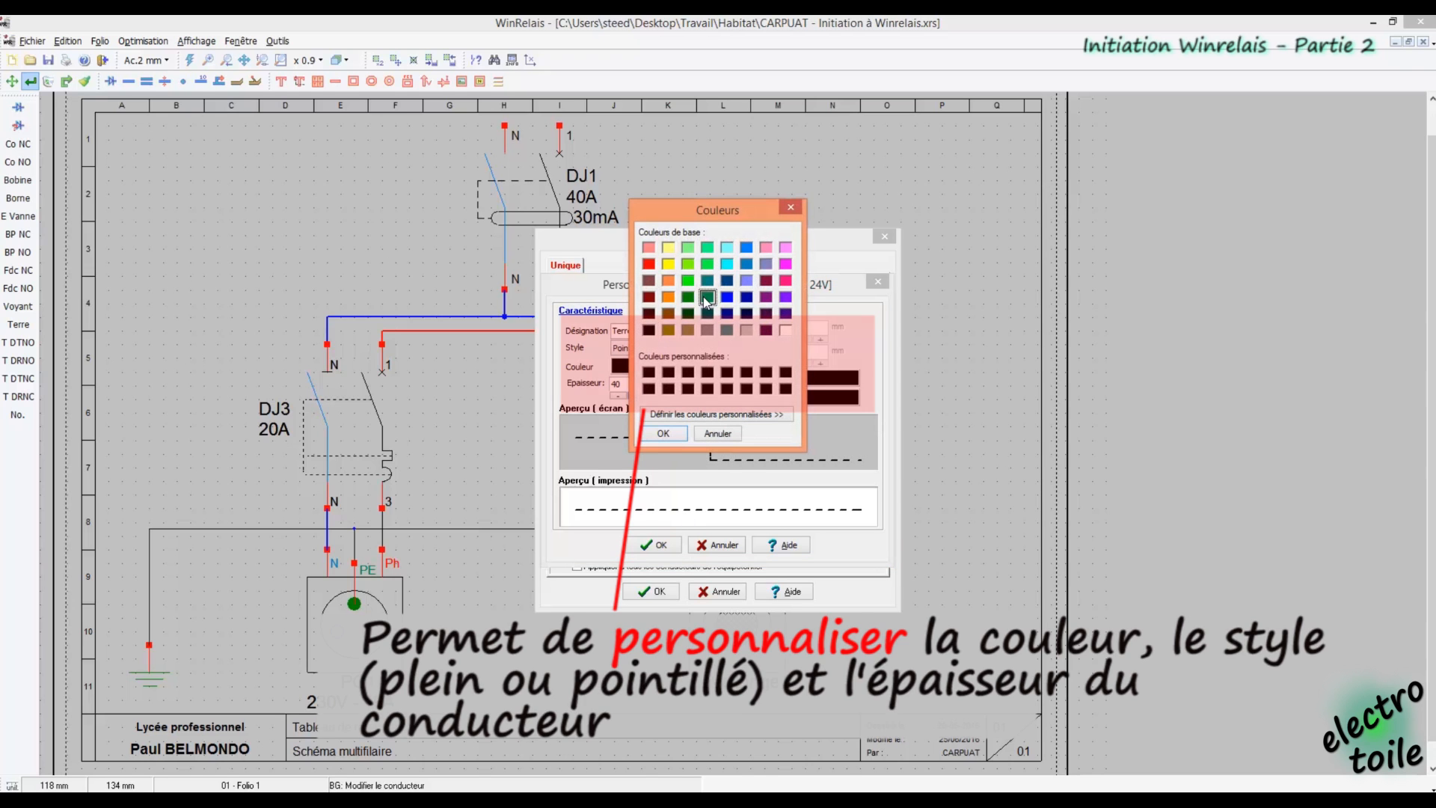
{"action": "left_click", "coordinate": [665, 432]}
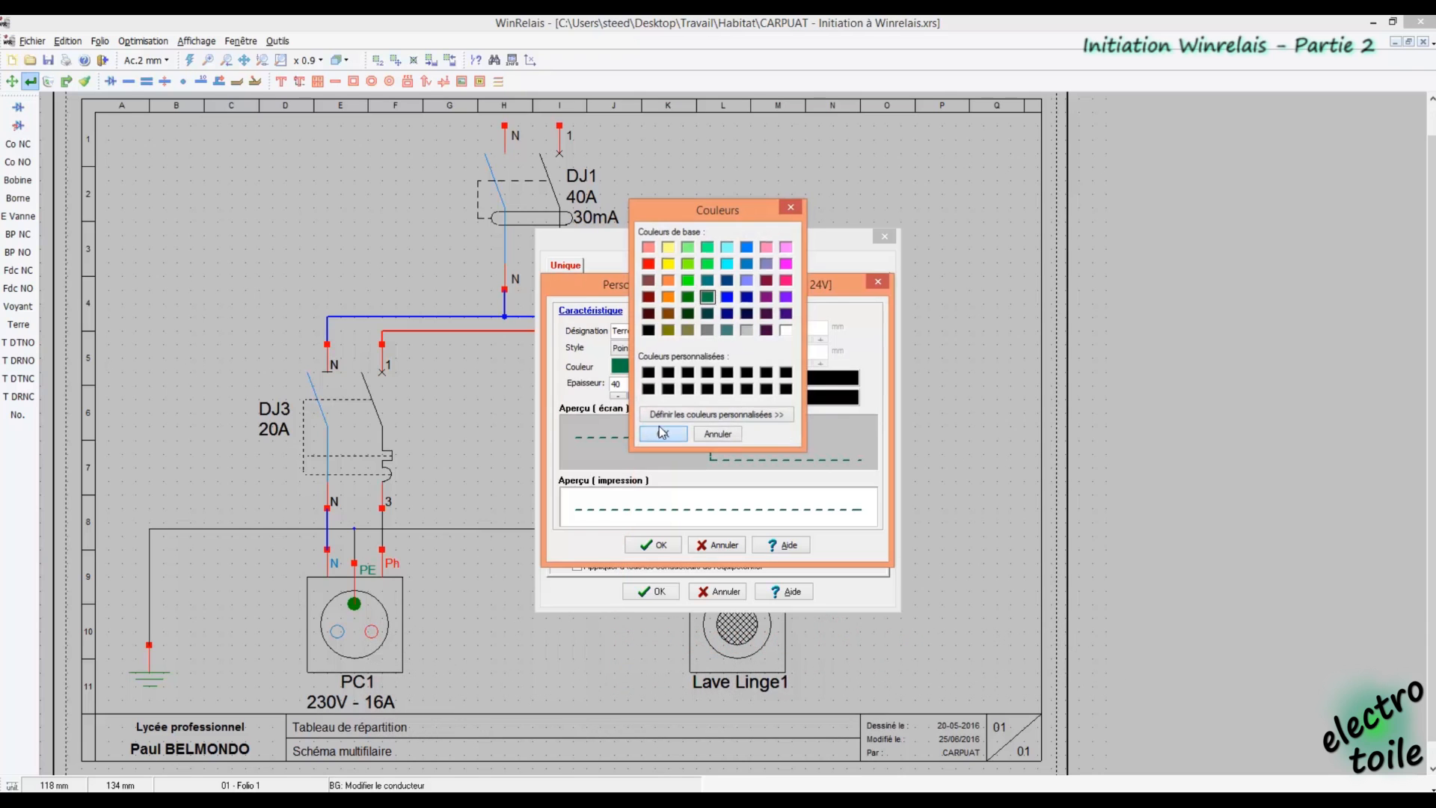
{"action": "left_click", "coordinate": [659, 545]}
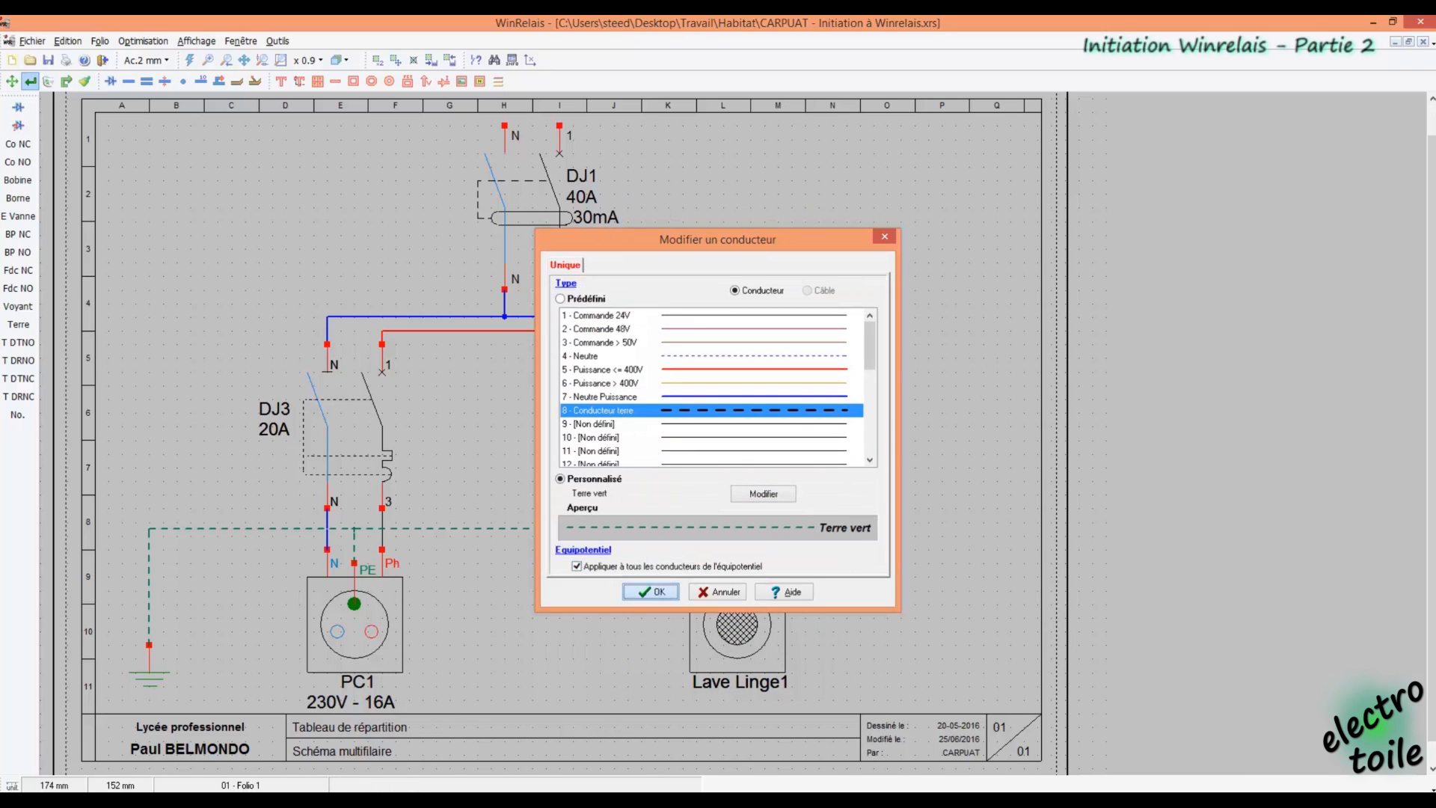
{"action": "left_click", "coordinate": [651, 591]}
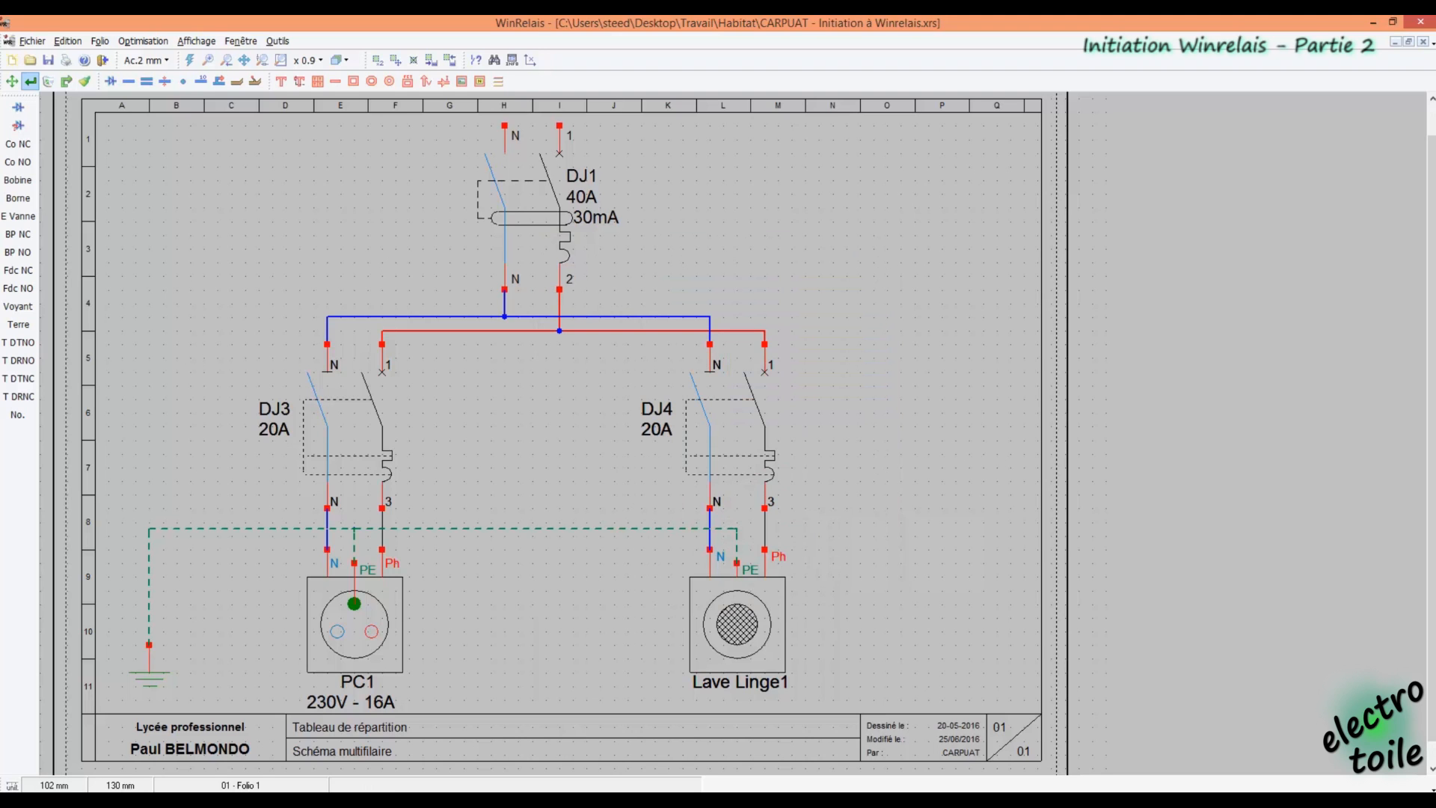
Set the phase conductors feeding PC1 and Lave Linge1 to the predefined type 5 - Puissance <= 400V
{"action": "left_click", "coordinate": [386, 527]}
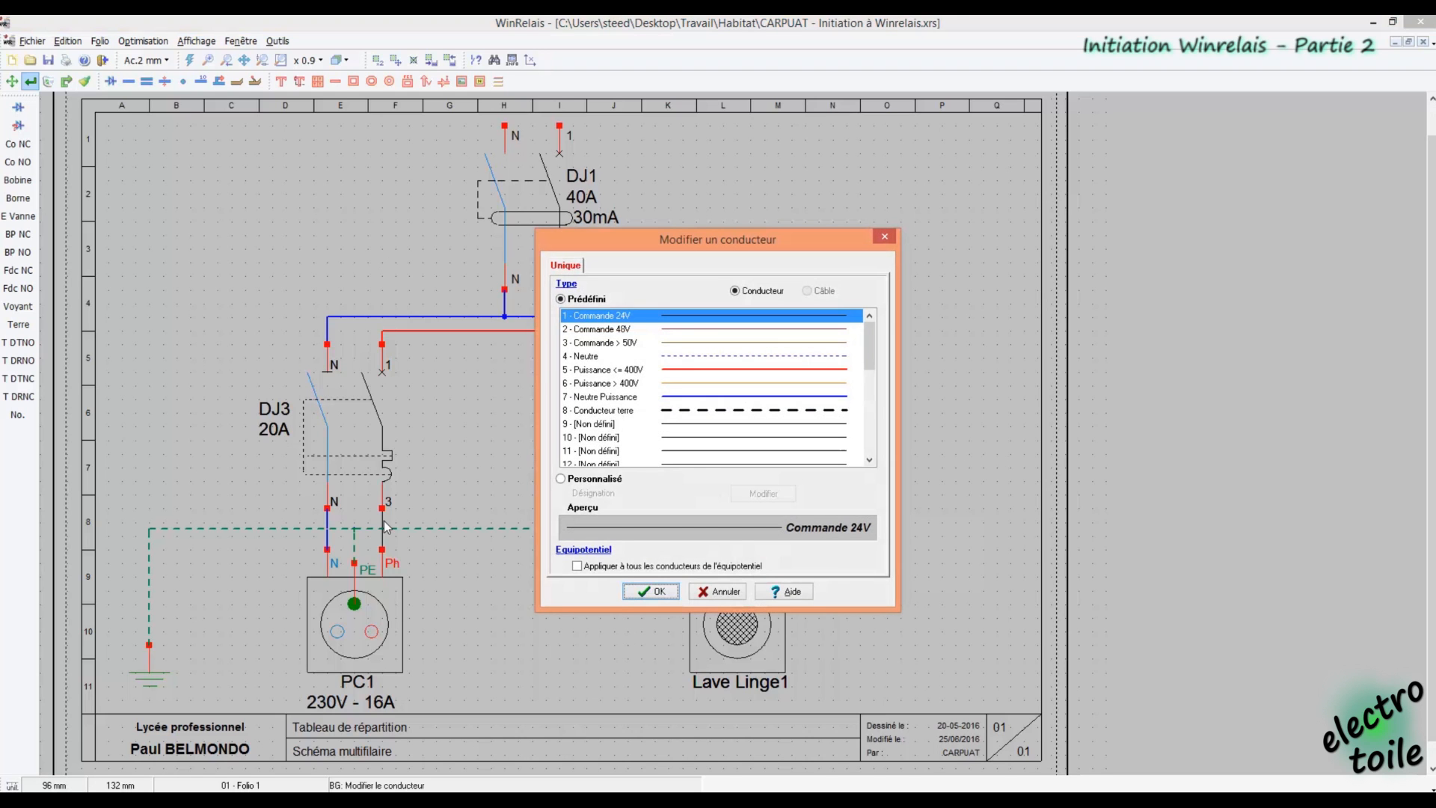
{"action": "left_click", "coordinate": [677, 369]}
{"action": "left_click", "coordinate": [651, 591]}
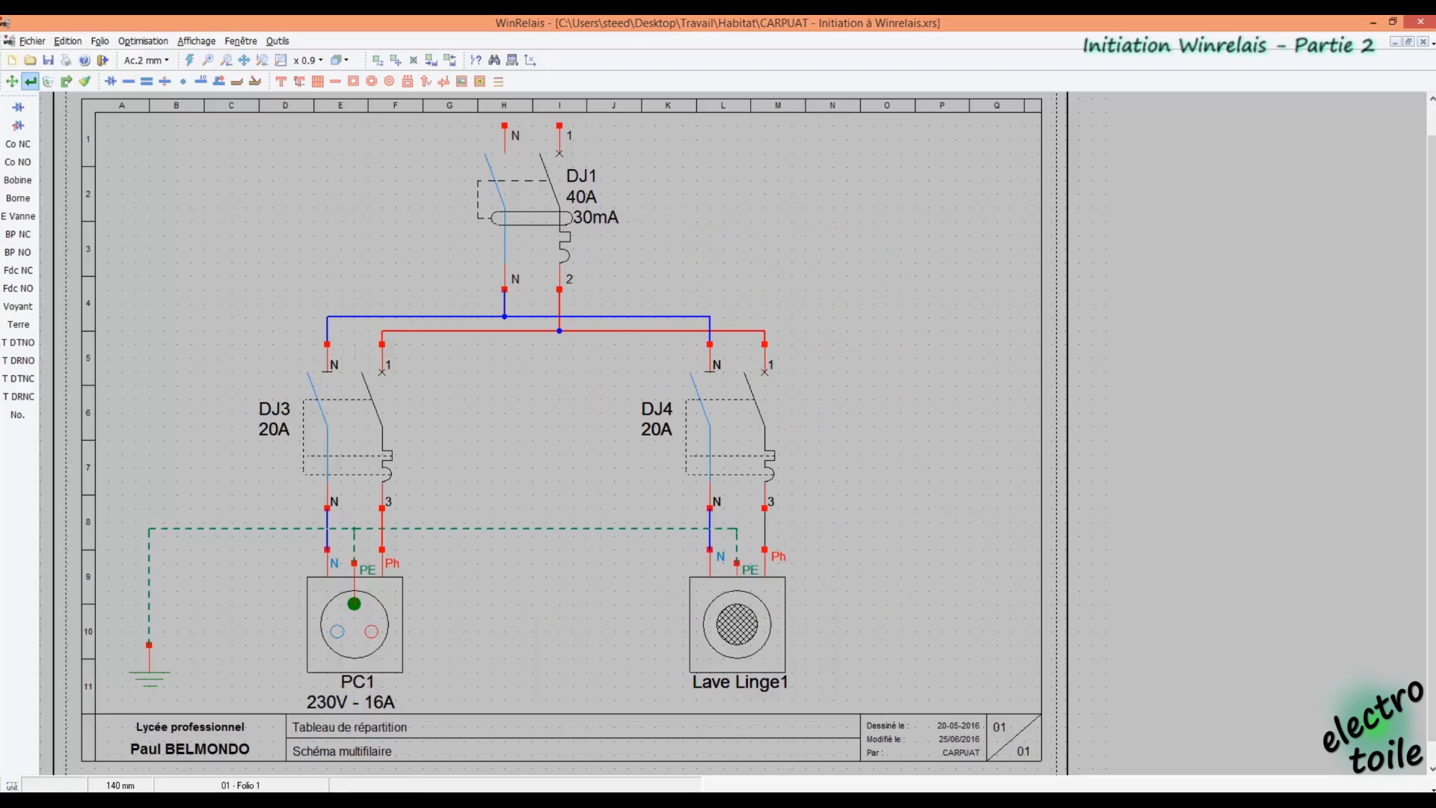
{"action": "left_click", "coordinate": [763, 529]}
{"action": "left_click", "coordinate": [702, 369]}
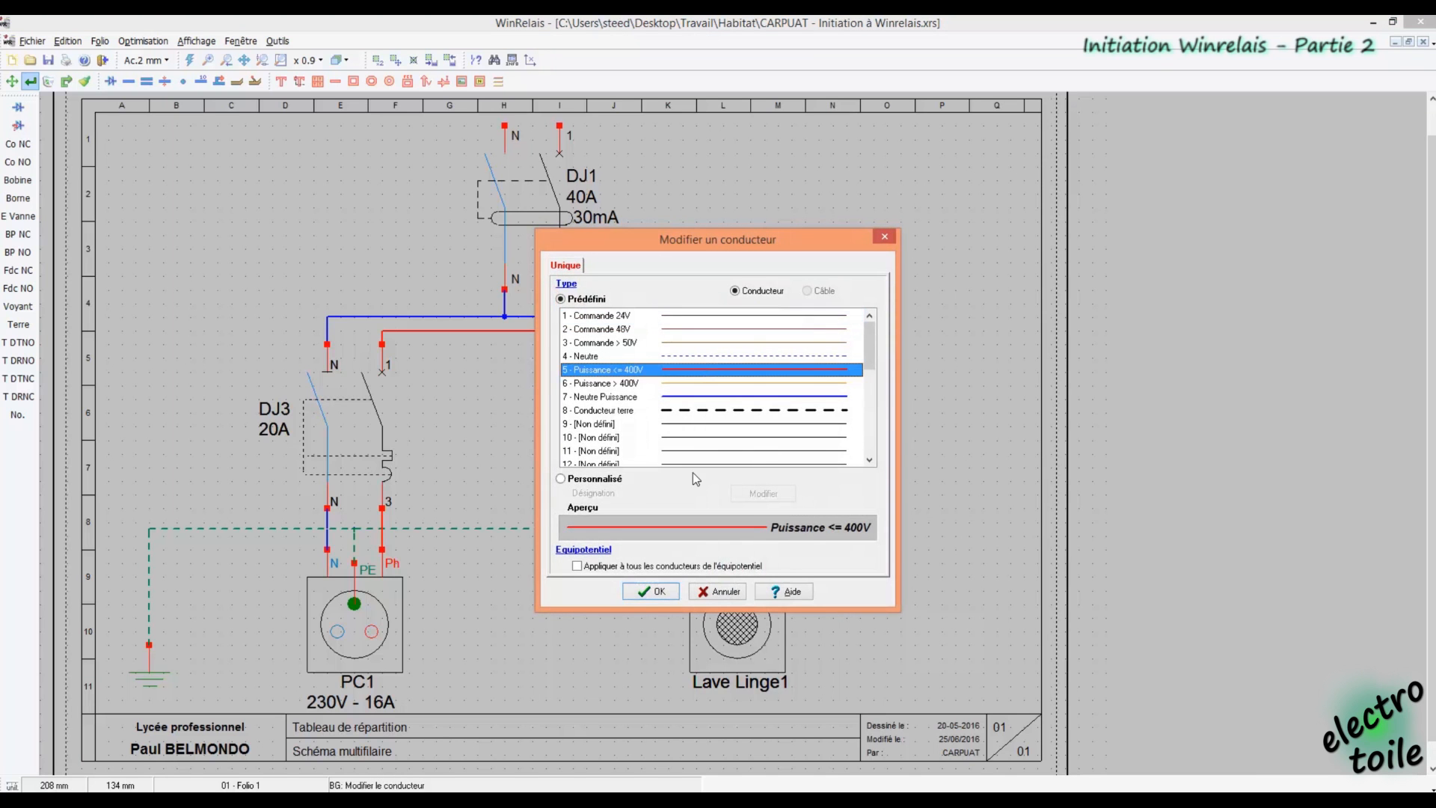
{"action": "left_click", "coordinate": [651, 590]}
Start exporting the schematic and choose the Habitat folder inside Travail as the target folder
{"action": "scroll", "coordinate": [805, 541], "scroll_direction": "down", "scroll_amount": 3}
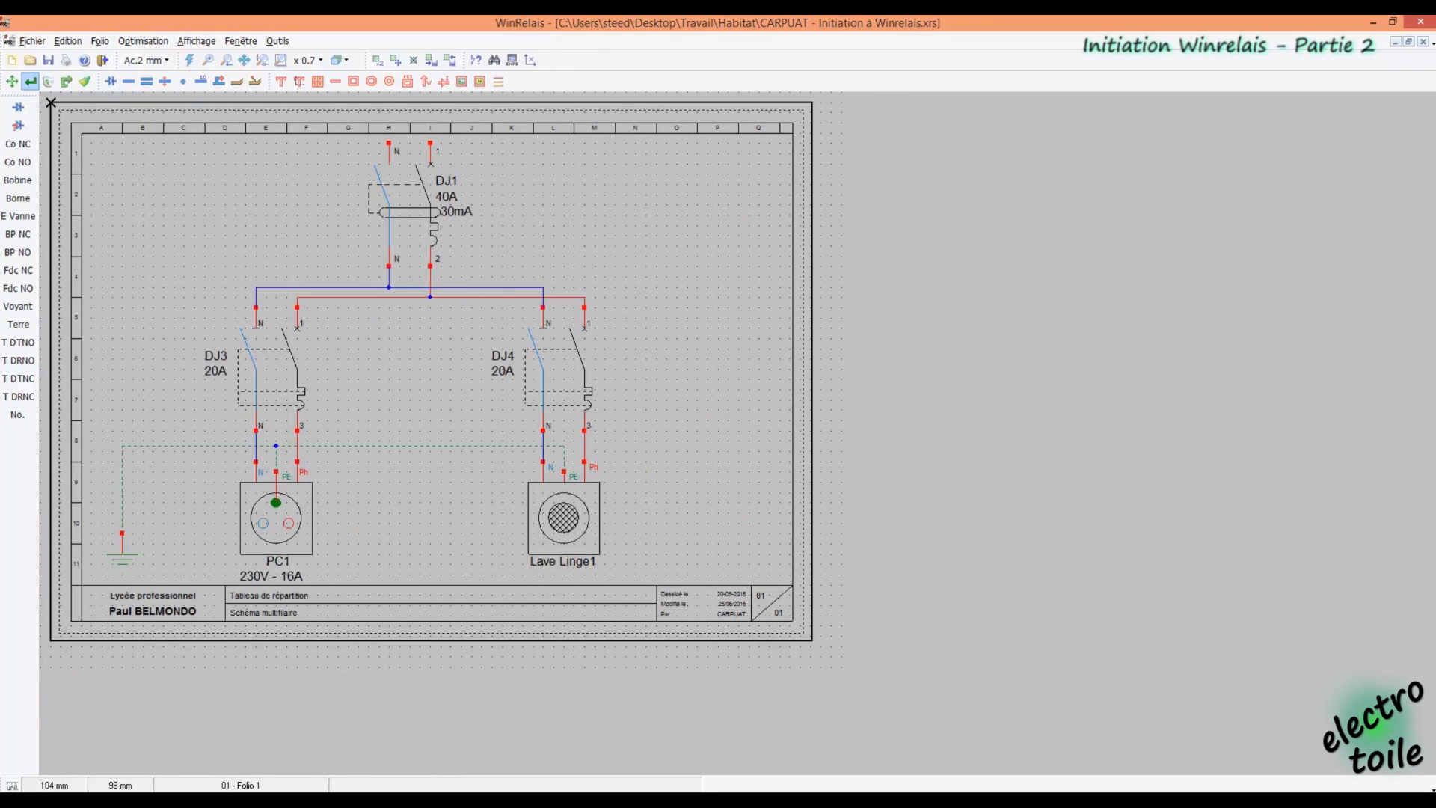
{"action": "scroll", "coordinate": [509, 419], "scroll_direction": "up", "scroll_amount": 1}
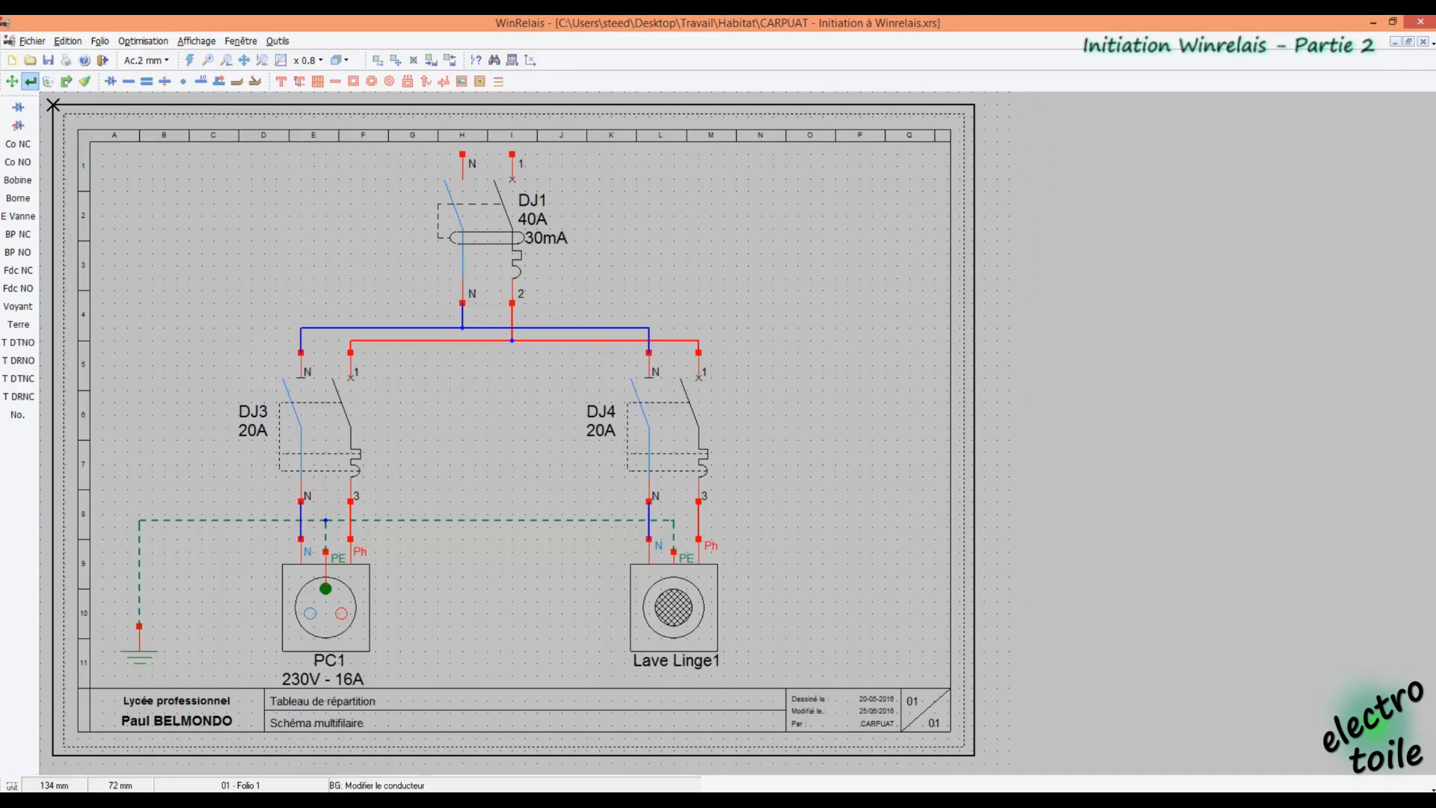
{"action": "left_click", "coordinate": [159, 47]}
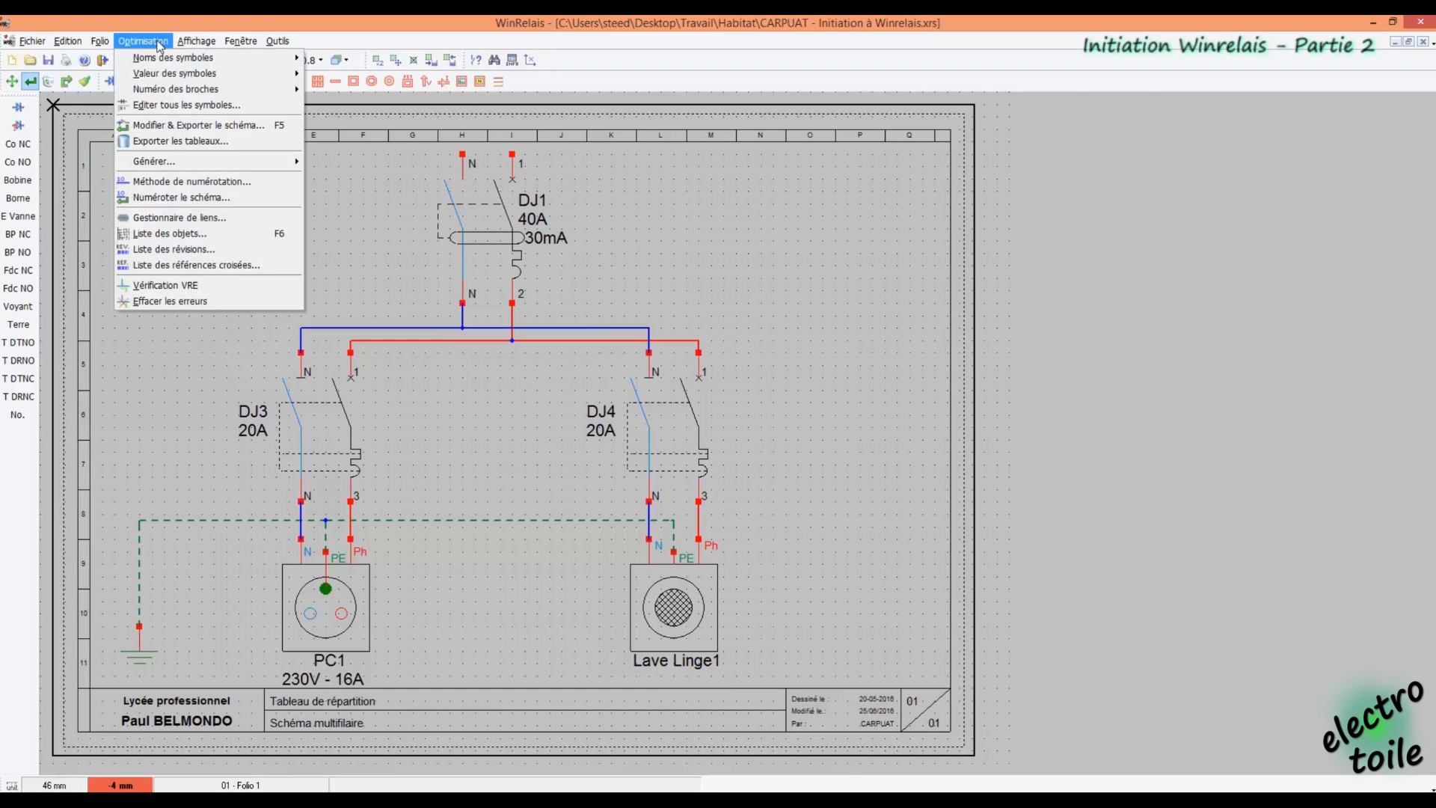
{"action": "left_click", "coordinate": [205, 129]}
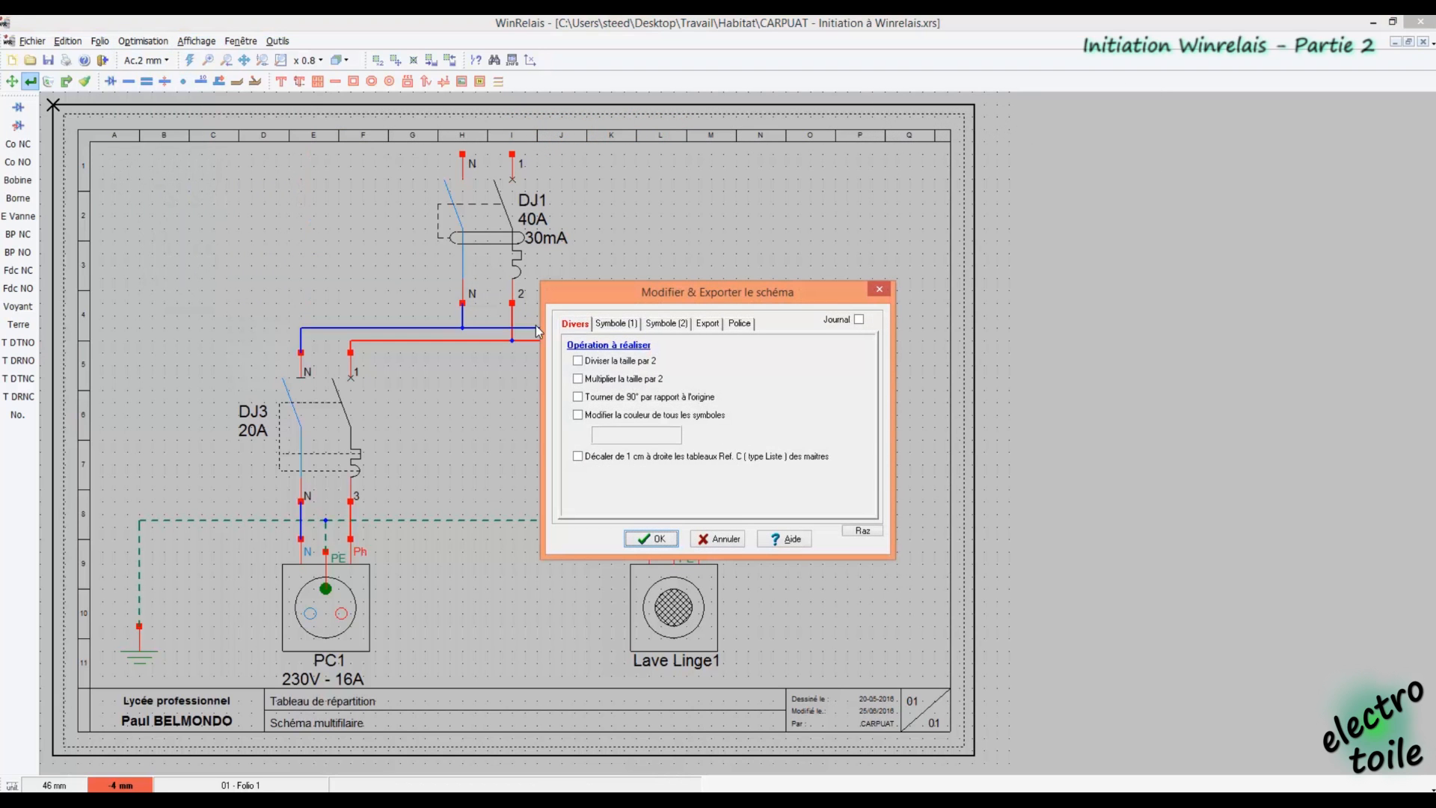
{"action": "left_click", "coordinate": [708, 325]}
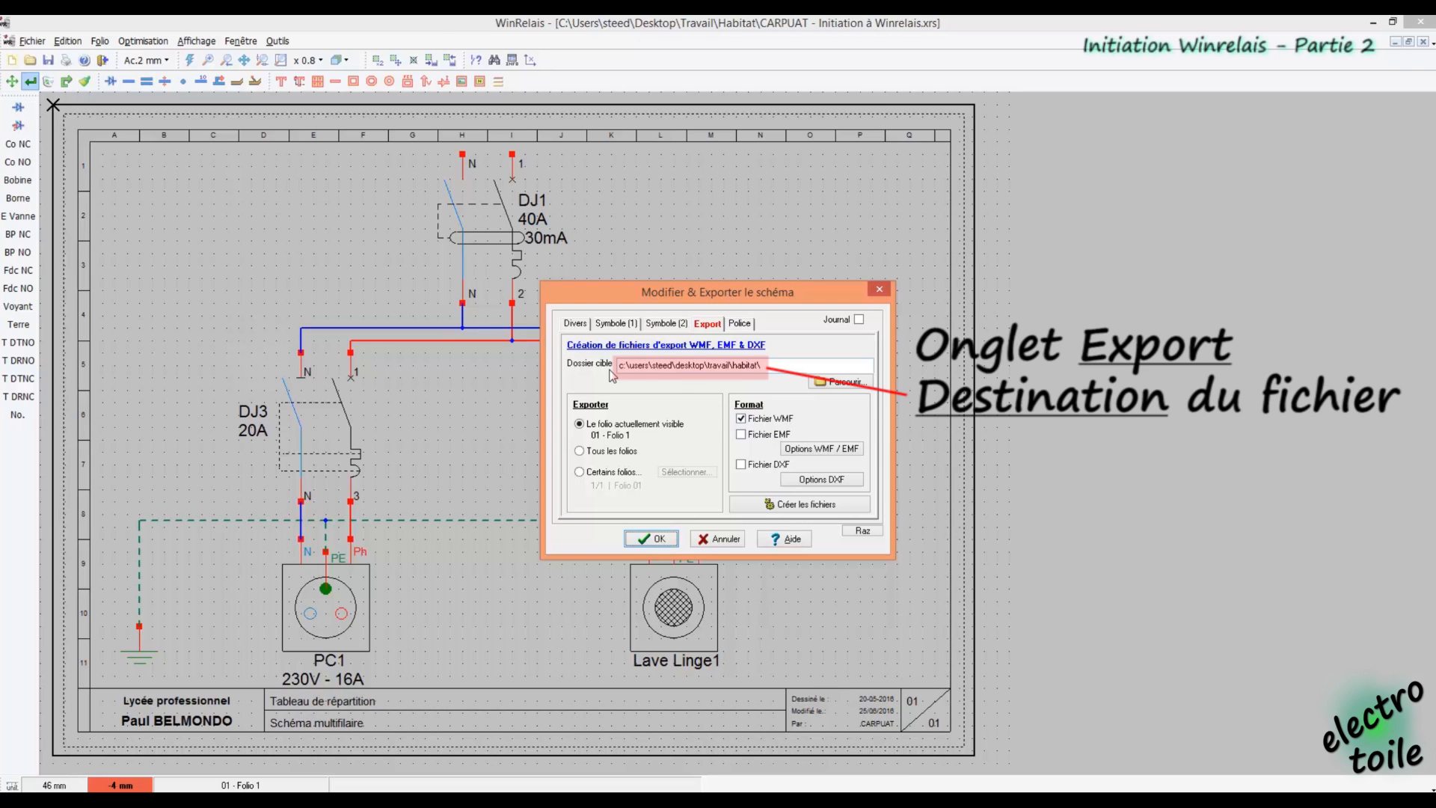
{"action": "left_click_drag", "start_coordinate": [621, 368], "coordinate": [772, 371]}
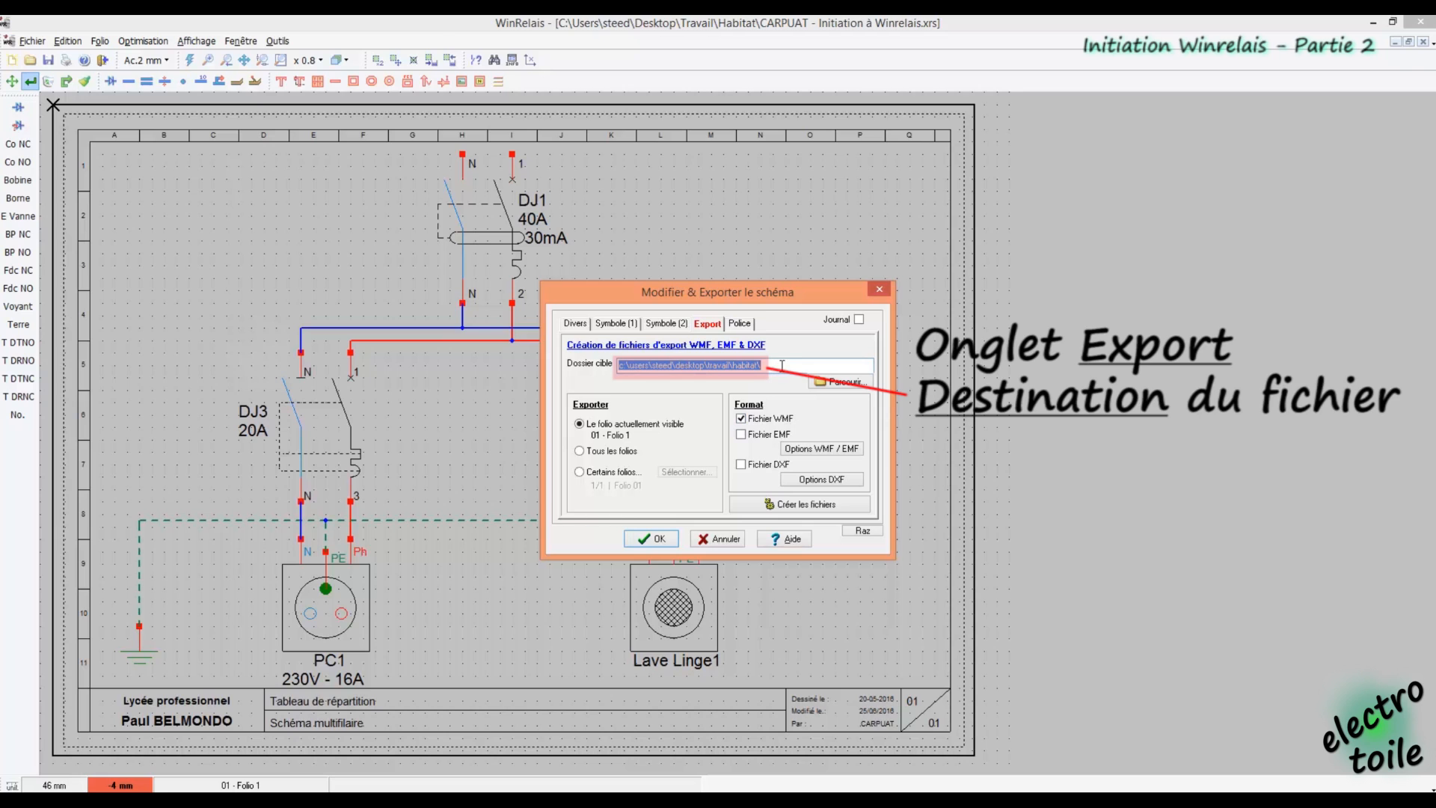
{"action": "left_click", "coordinate": [835, 383]}
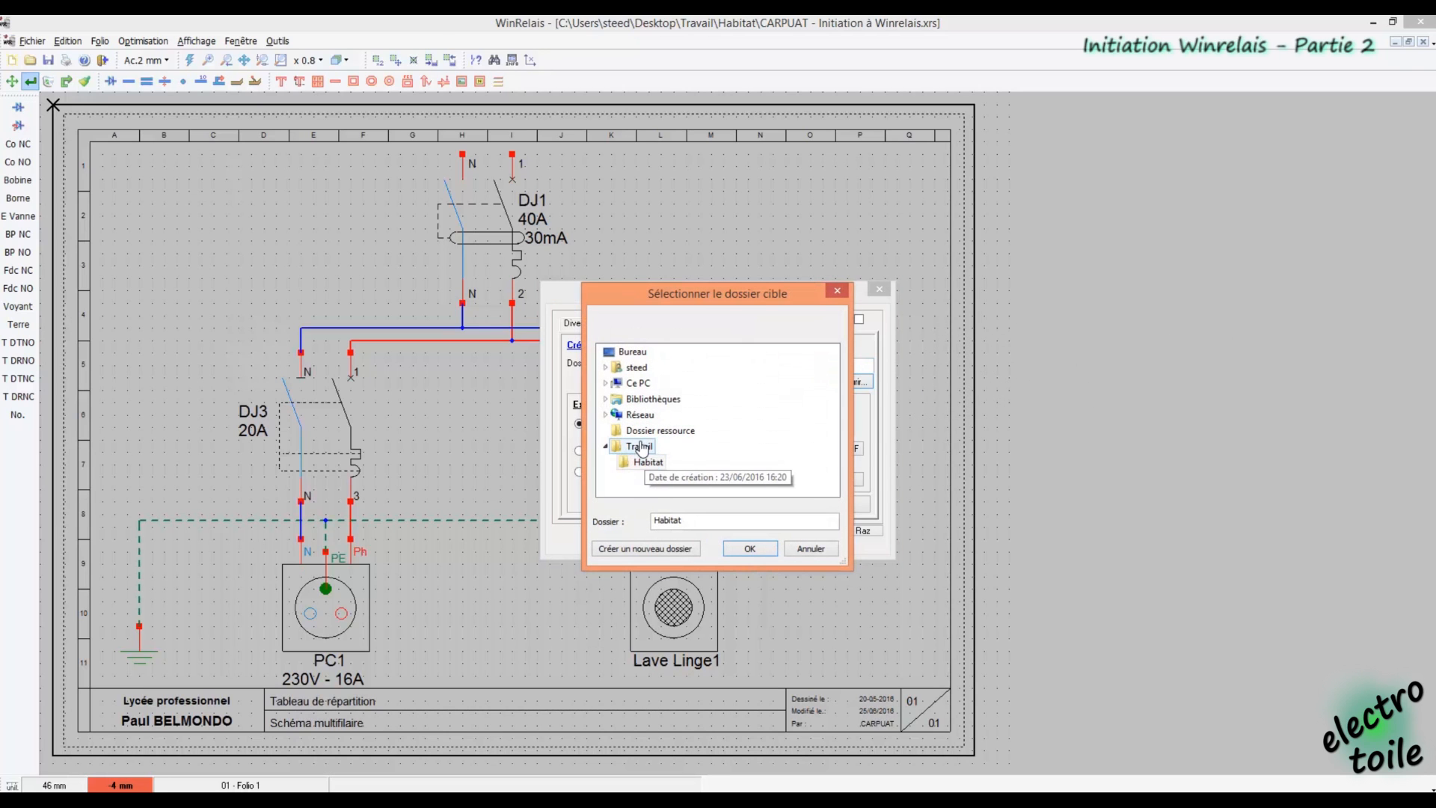
{"action": "left_click", "coordinate": [643, 462]}
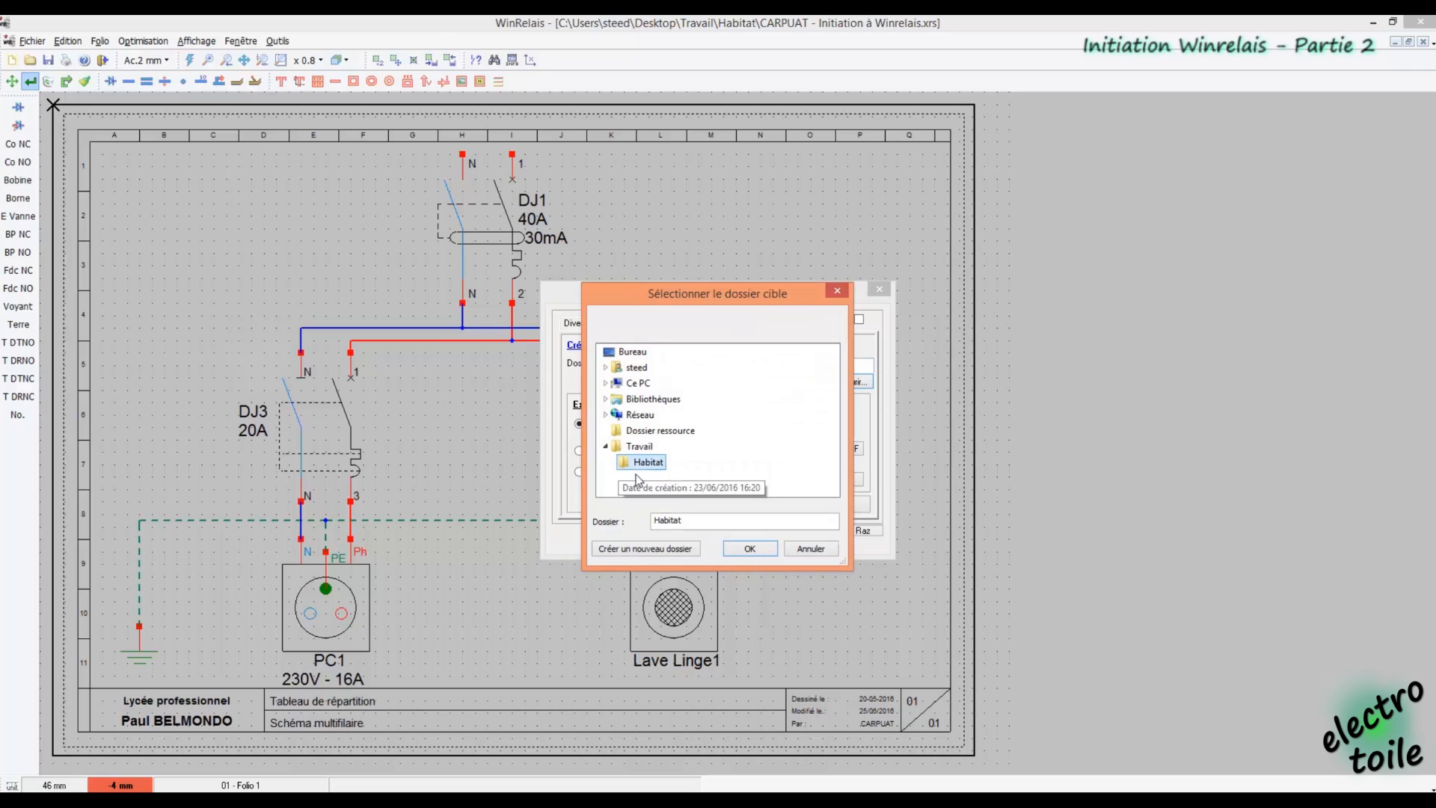
{"action": "left_click", "coordinate": [749, 548]}
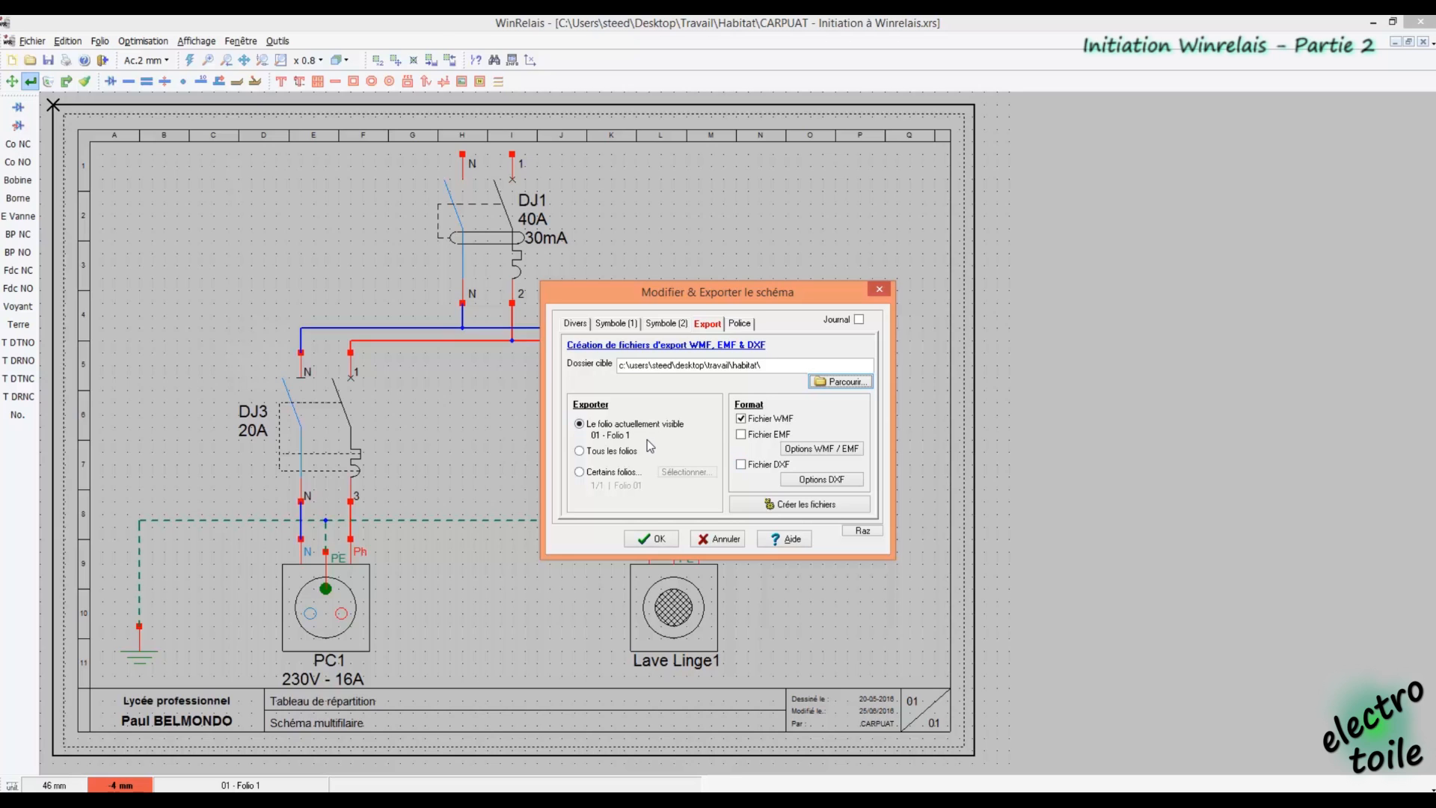
Export only the currently visible folio, 01 - Folio 1, as a WMF file and close the export settings
{"action": "left_click", "coordinate": [581, 452]}
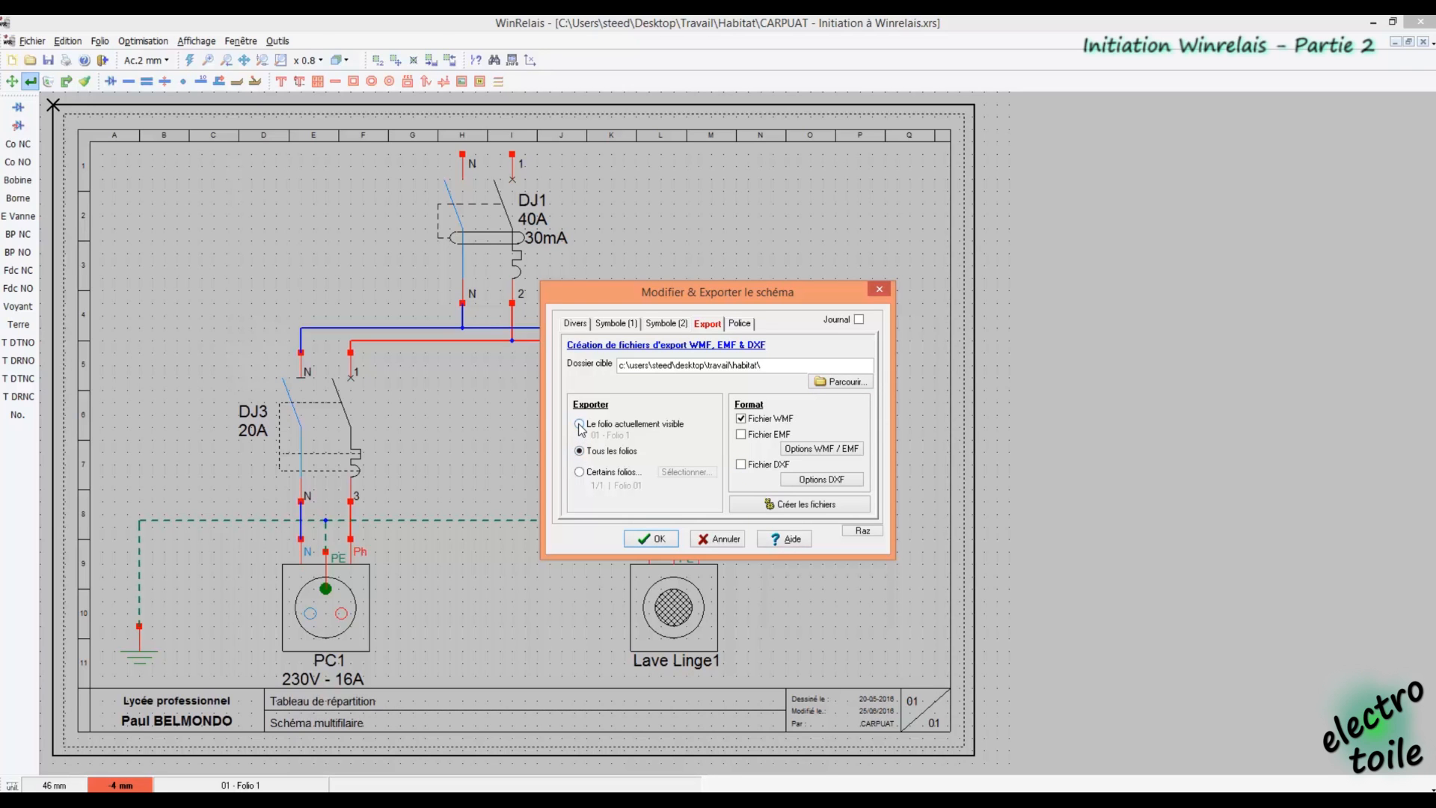
{"action": "left_click", "coordinate": [580, 426]}
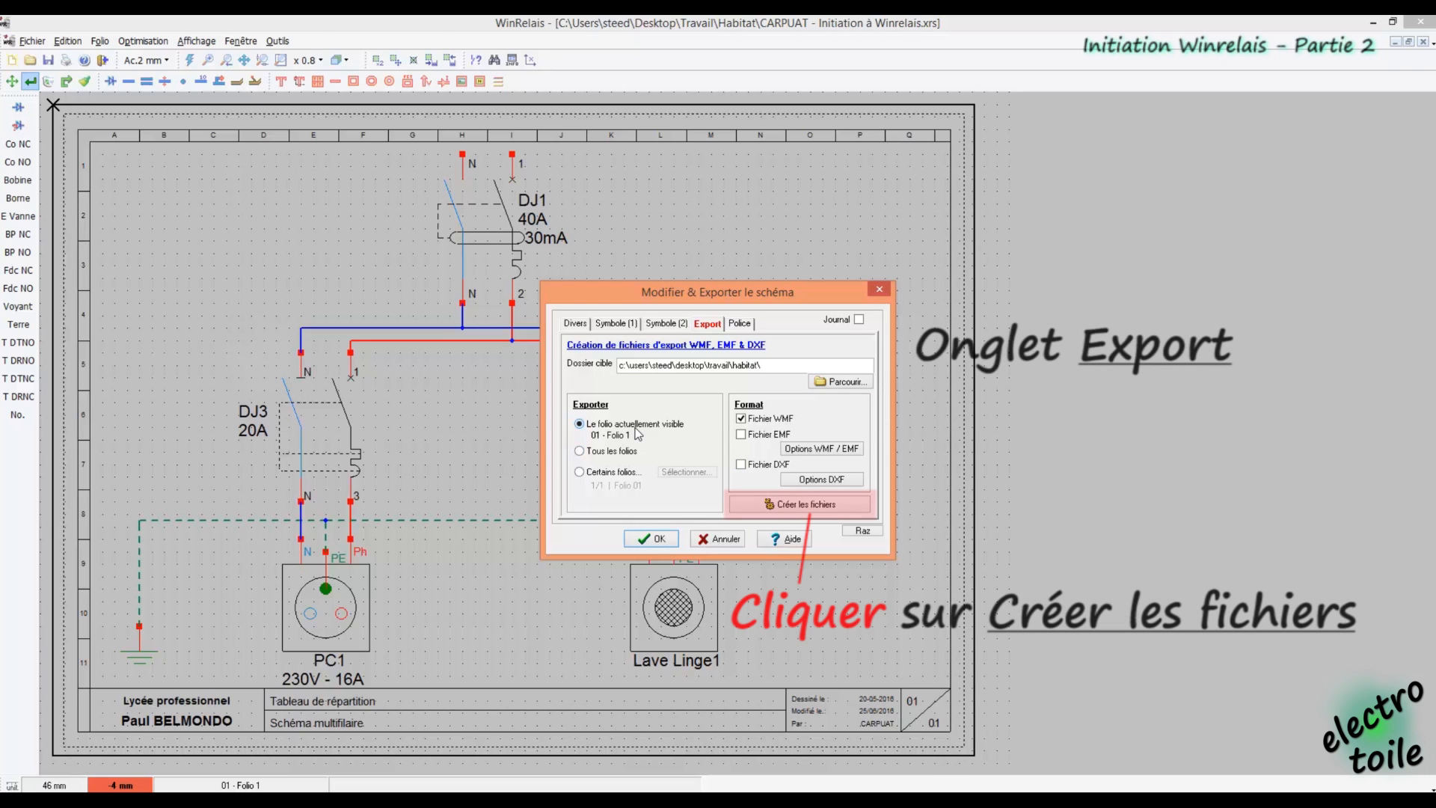
{"action": "left_click", "coordinate": [797, 508]}
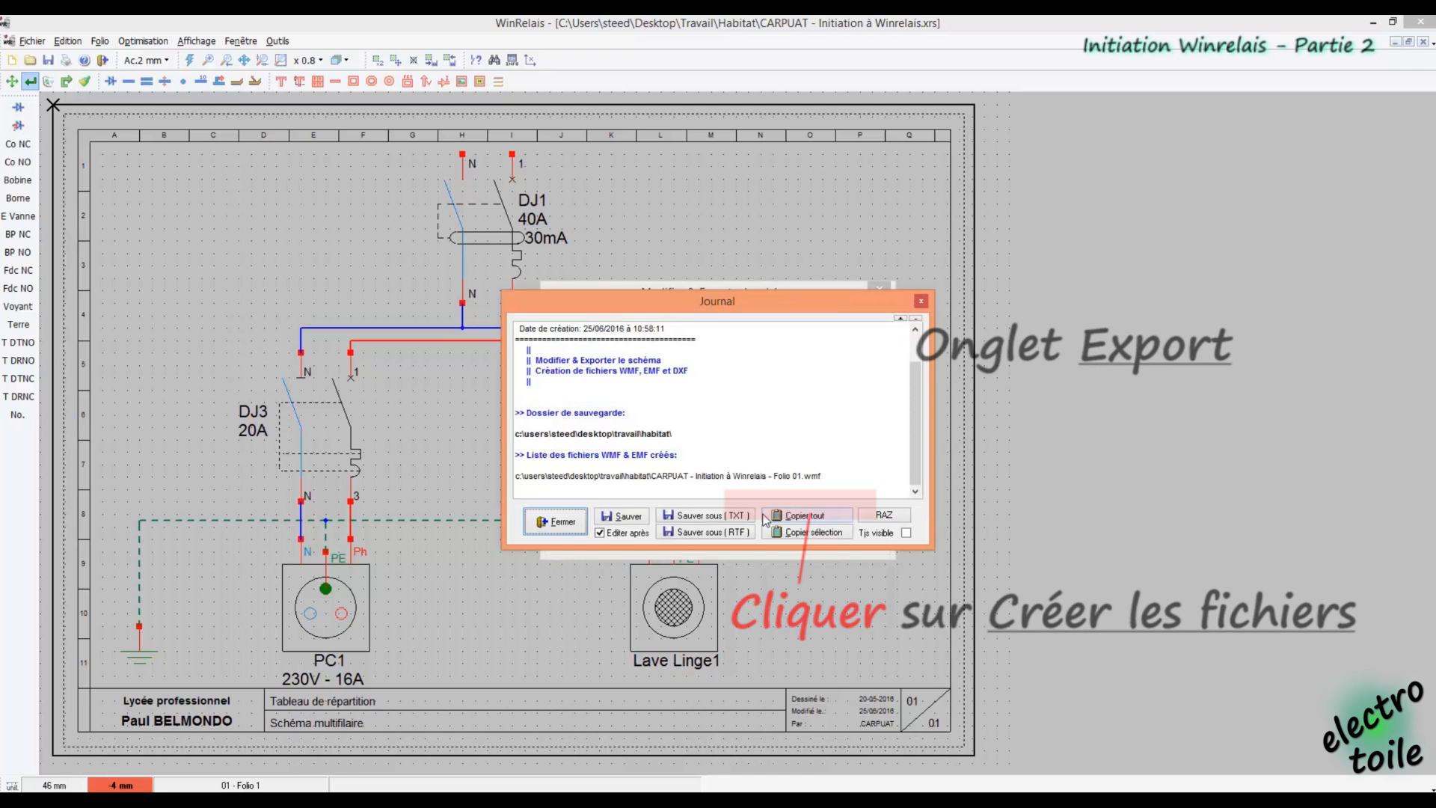
{"action": "left_click", "coordinate": [562, 527]}
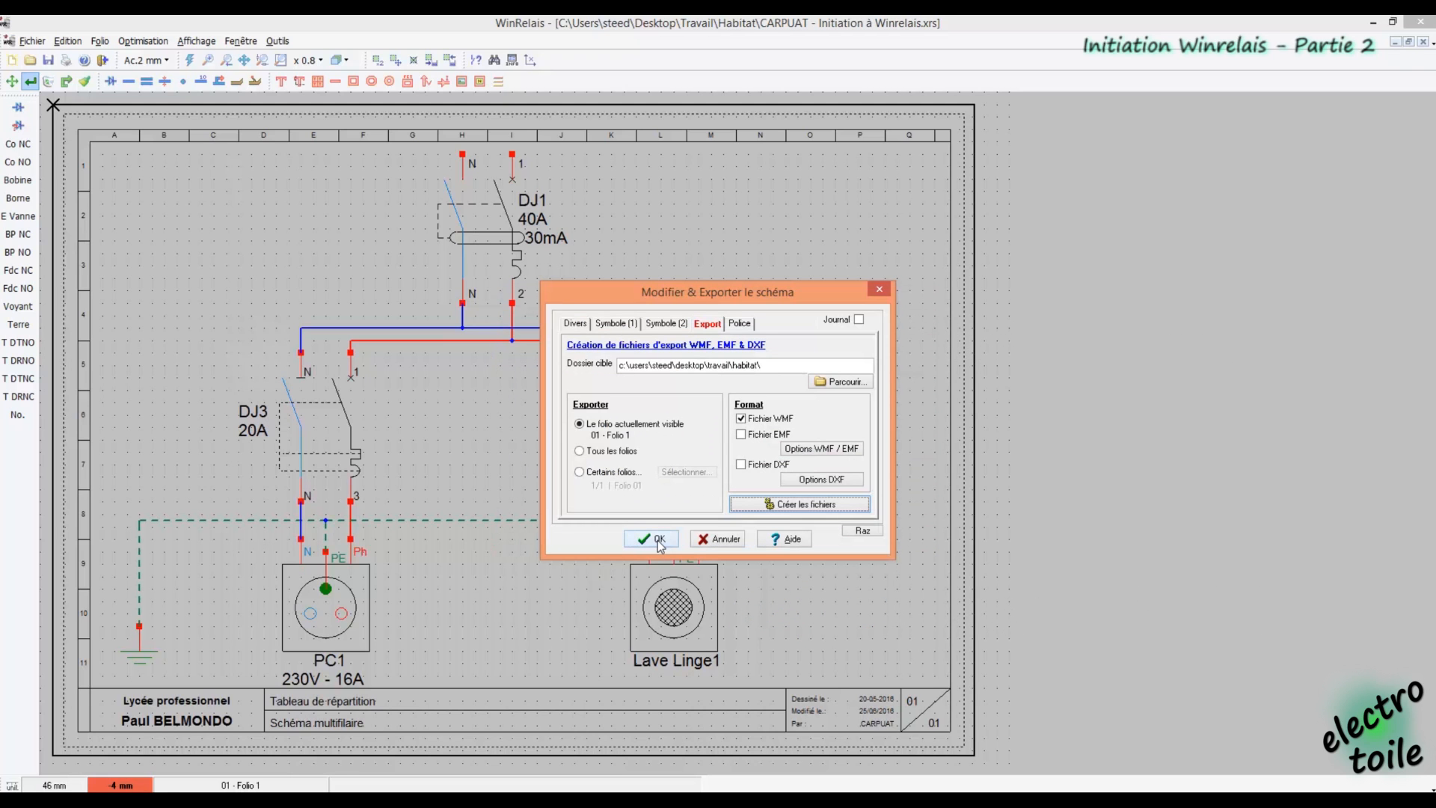
{"action": "left_click", "coordinate": [657, 538]}
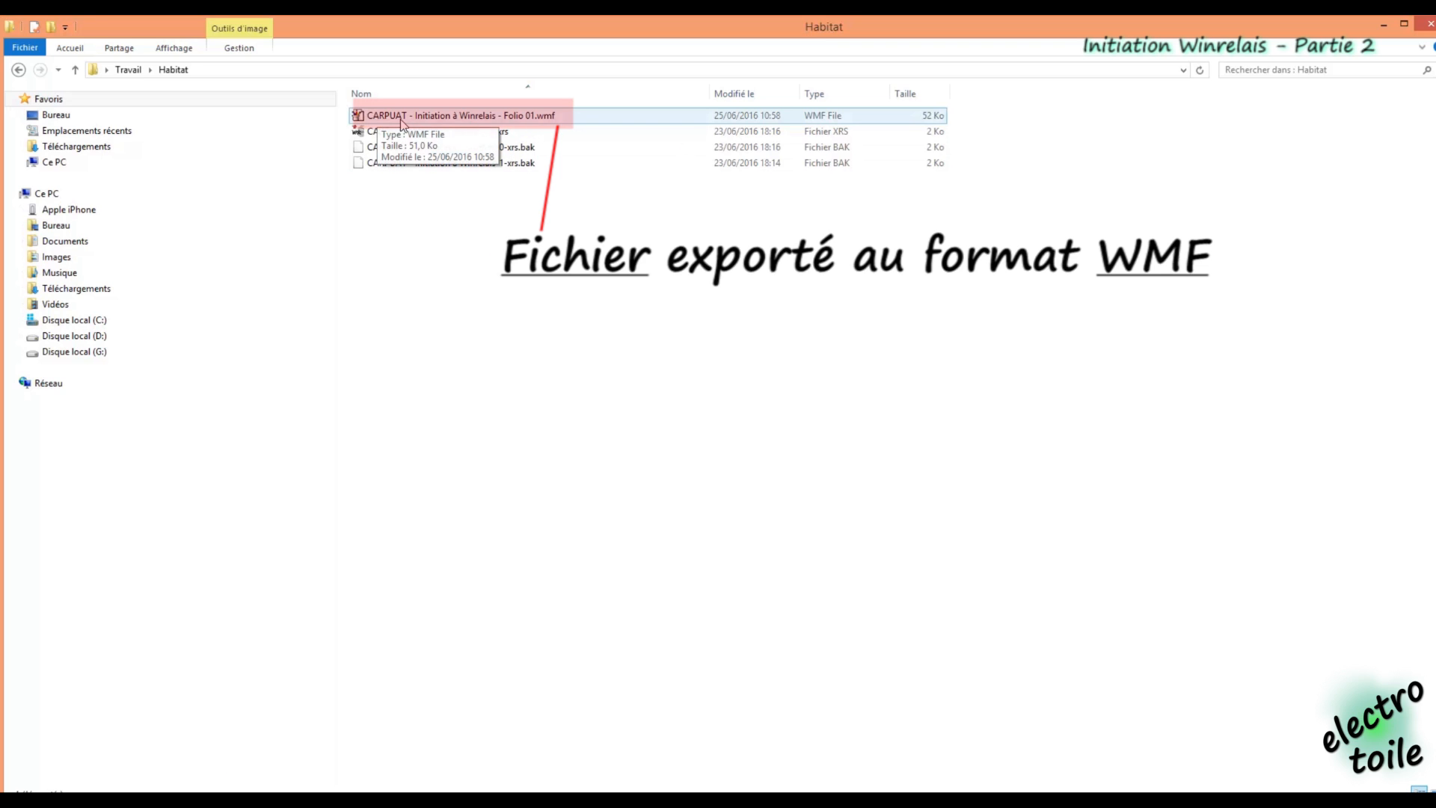
Open the exported Folio 01 WMF file from the Habitat folder in Paint, examine the whole drawing, and close it
{"action": "left_click", "coordinate": [455, 118]}
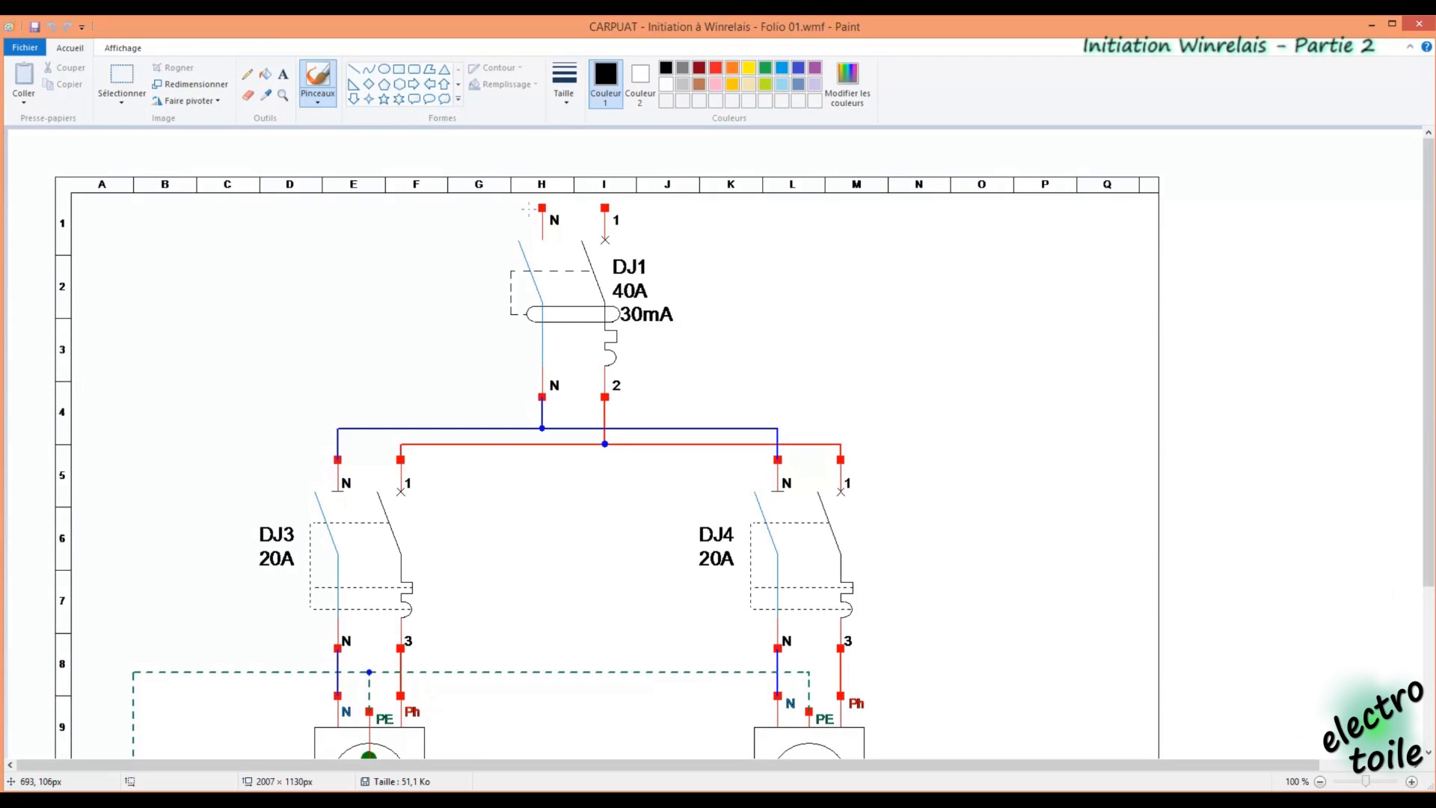
{"action": "scroll", "coordinate": [525, 208], "scroll_direction": "down", "scroll_amount": 3}
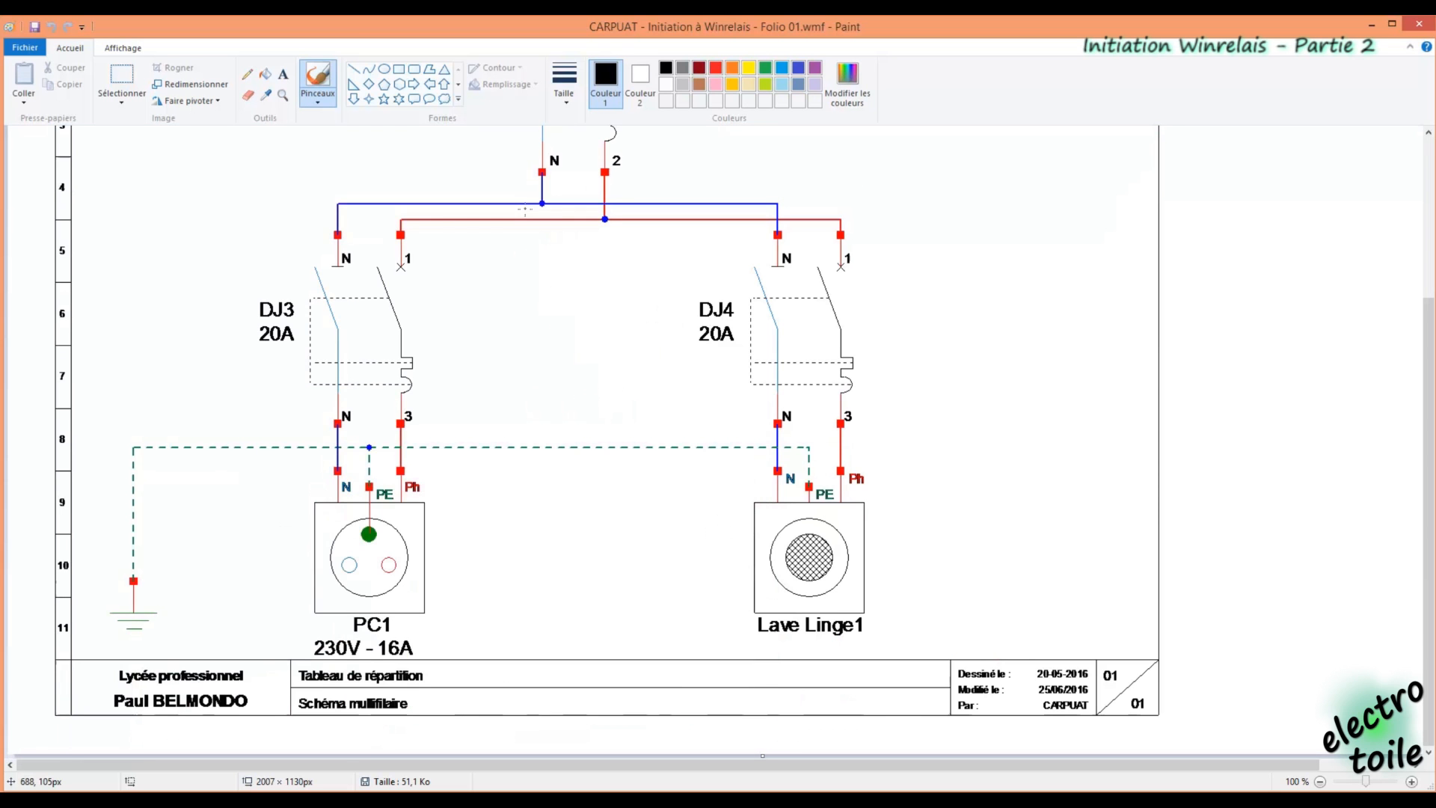
{"action": "scroll", "coordinate": [614, 256], "scroll_direction": "up", "scroll_amount": 2}
{"action": "scroll", "coordinate": [596, 245], "scroll_direction": "up", "scroll_amount": 2}
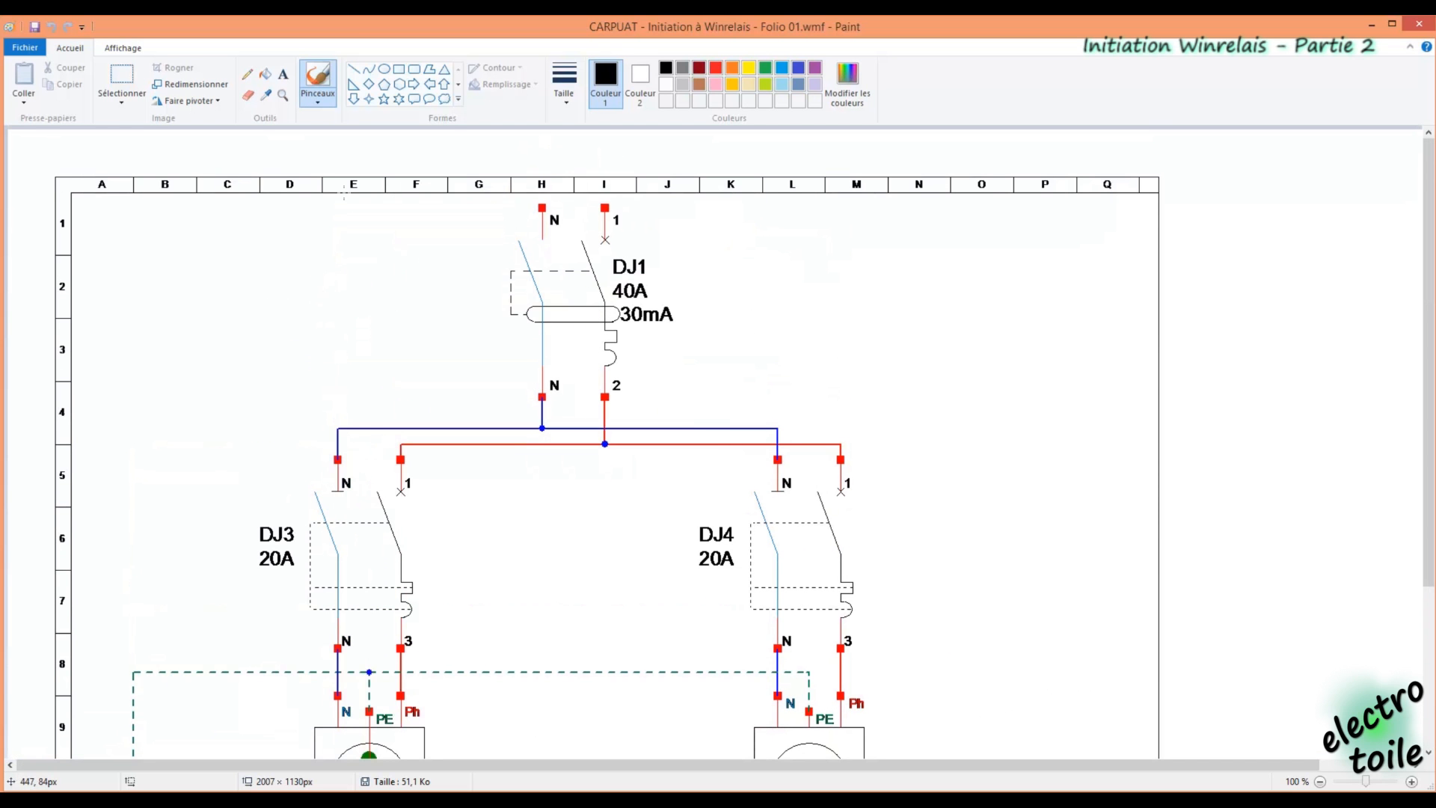
{"action": "scroll", "coordinate": [676, 267], "scroll_direction": "down", "scroll_amount": 3}
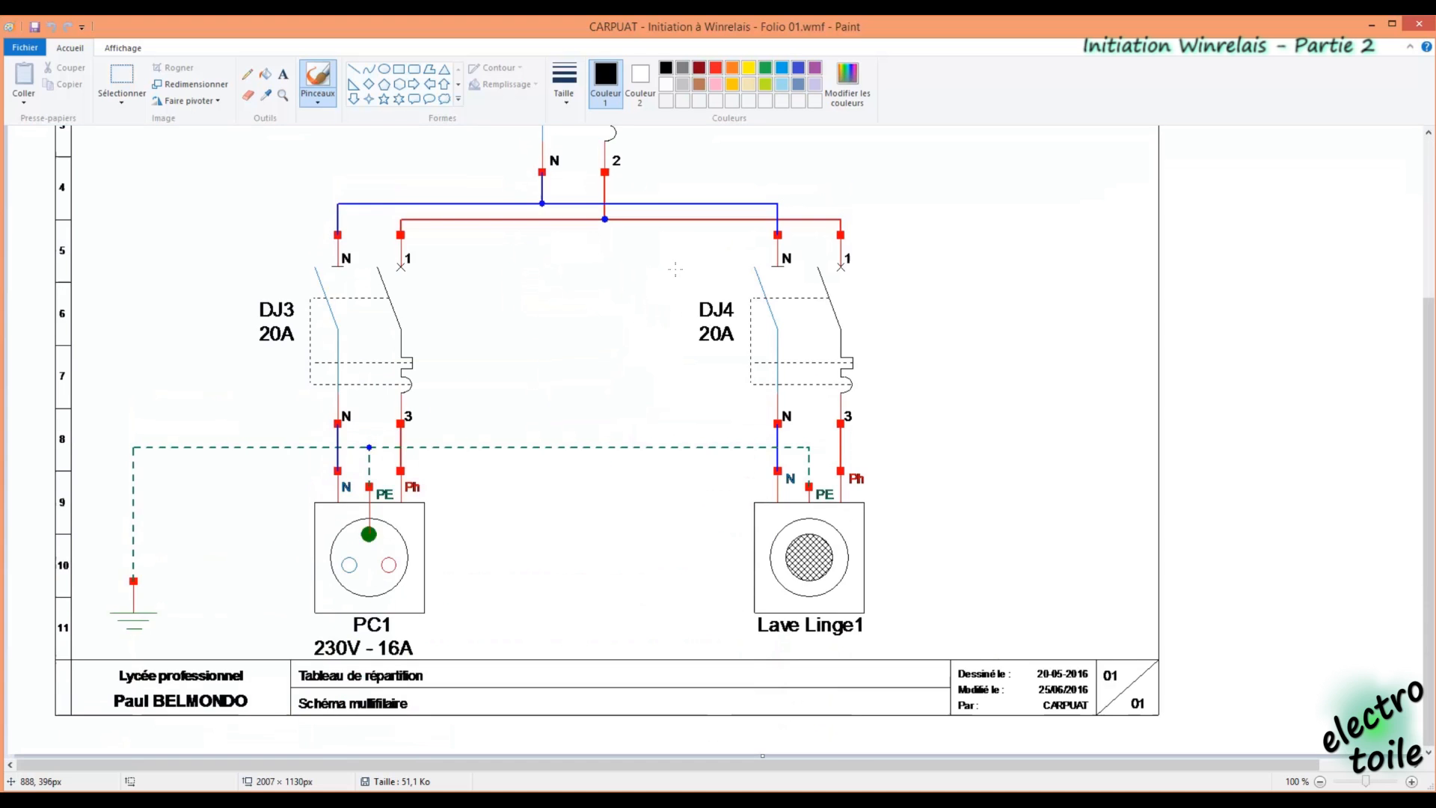
{"action": "scroll", "coordinate": [683, 267], "scroll_direction": "up", "scroll_amount": 3}
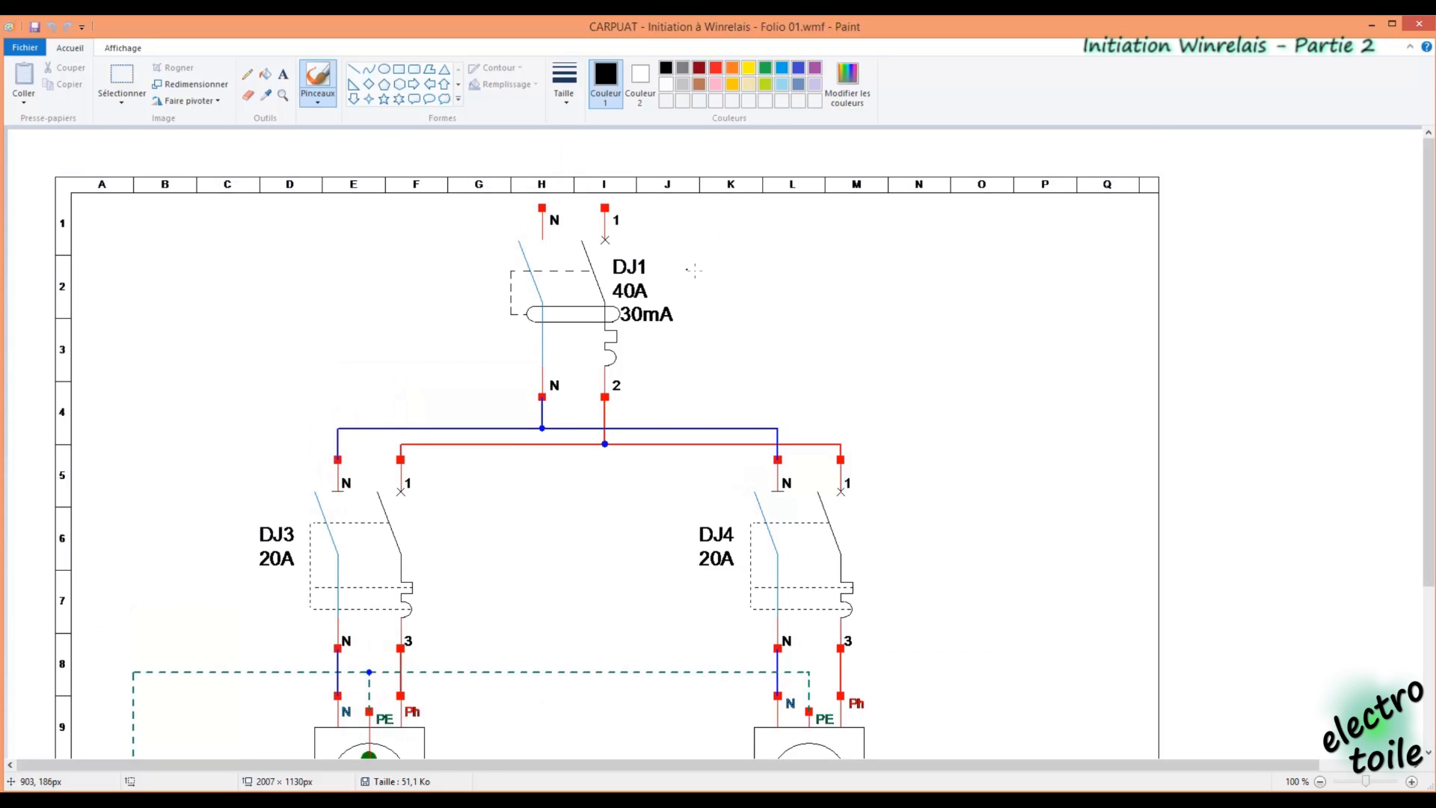
{"action": "left_click", "coordinate": [1415, 25]}
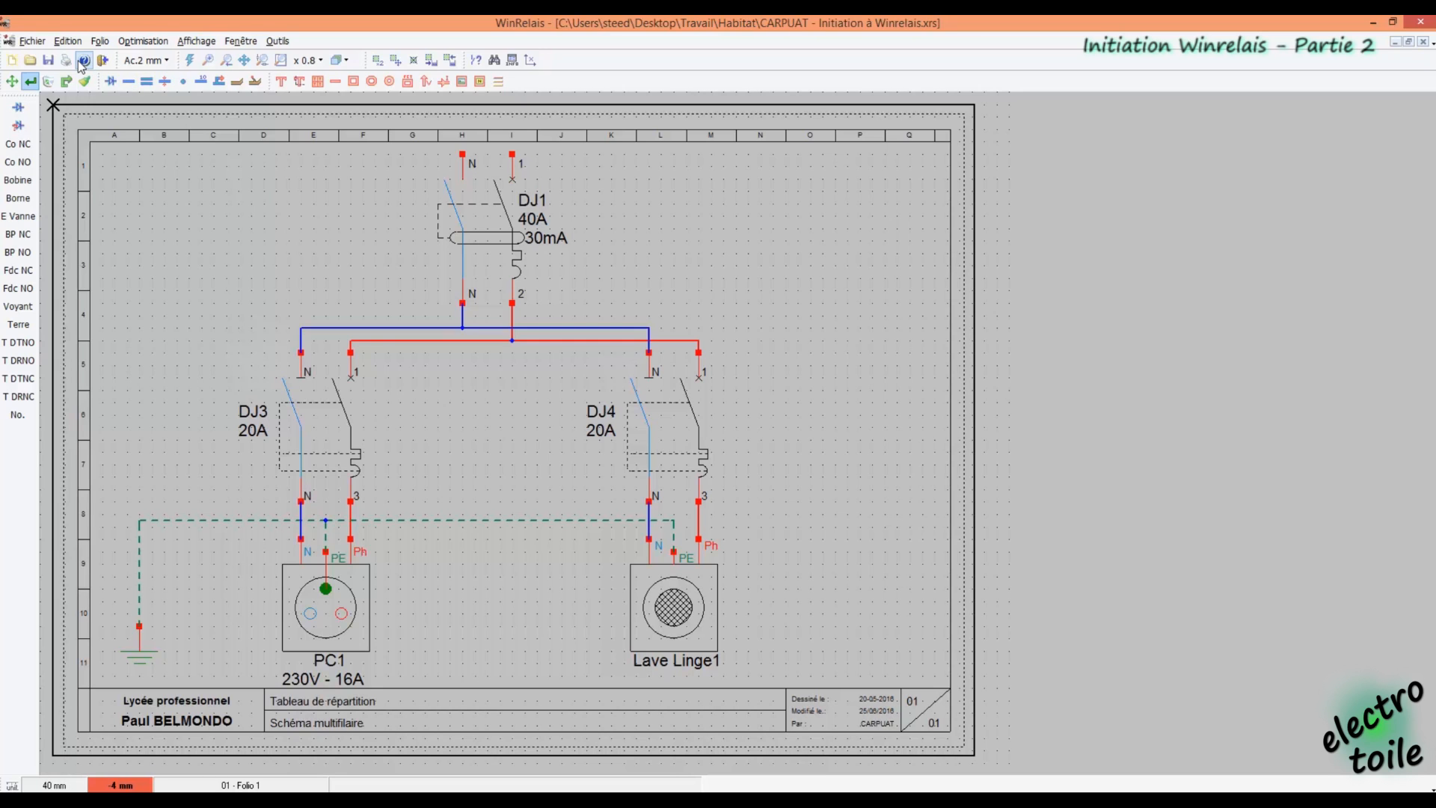
Set the page layout of the visible folio to A4 Paysage with margins adapted to the connected printer
{"action": "left_click", "coordinate": [33, 41]}
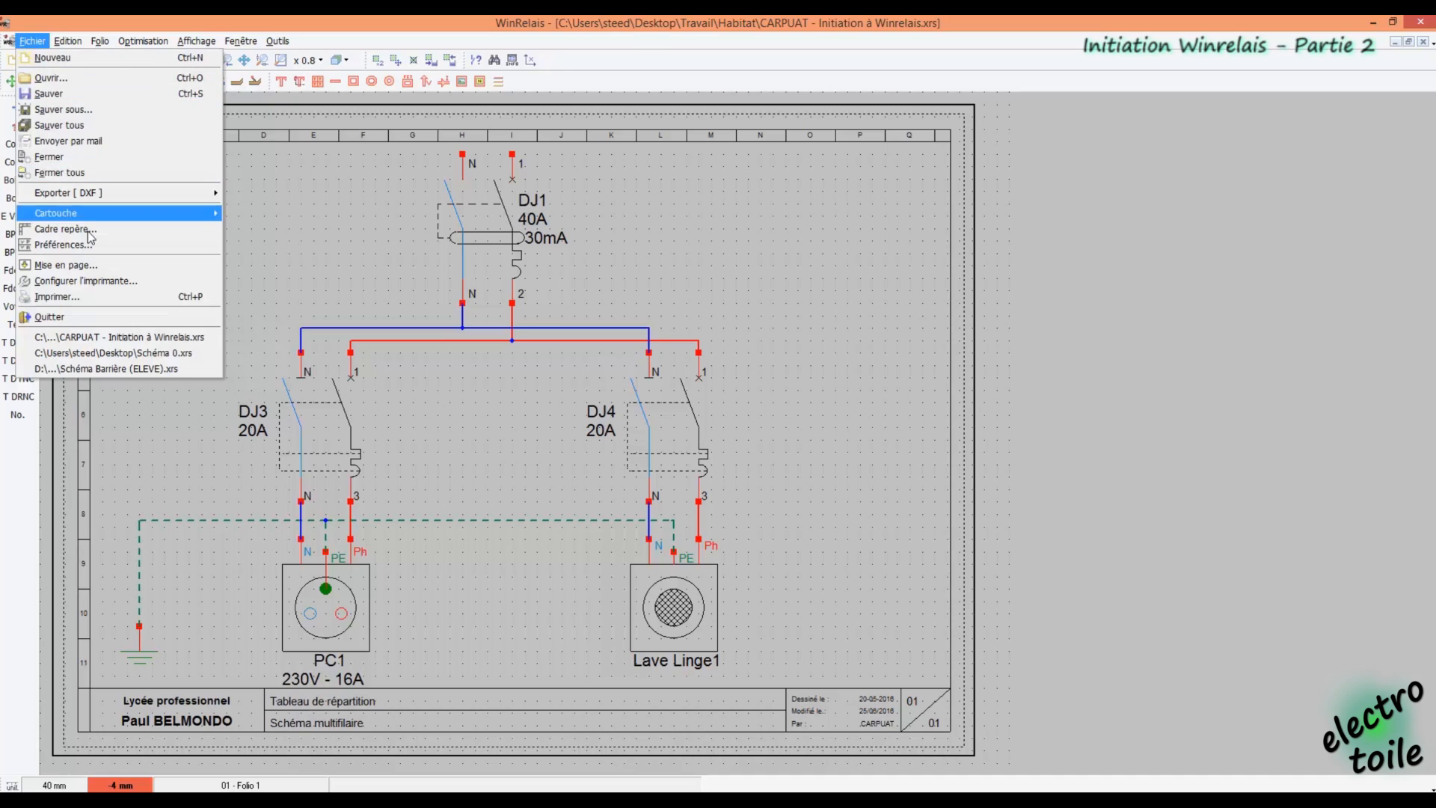
{"action": "left_click", "coordinate": [90, 266]}
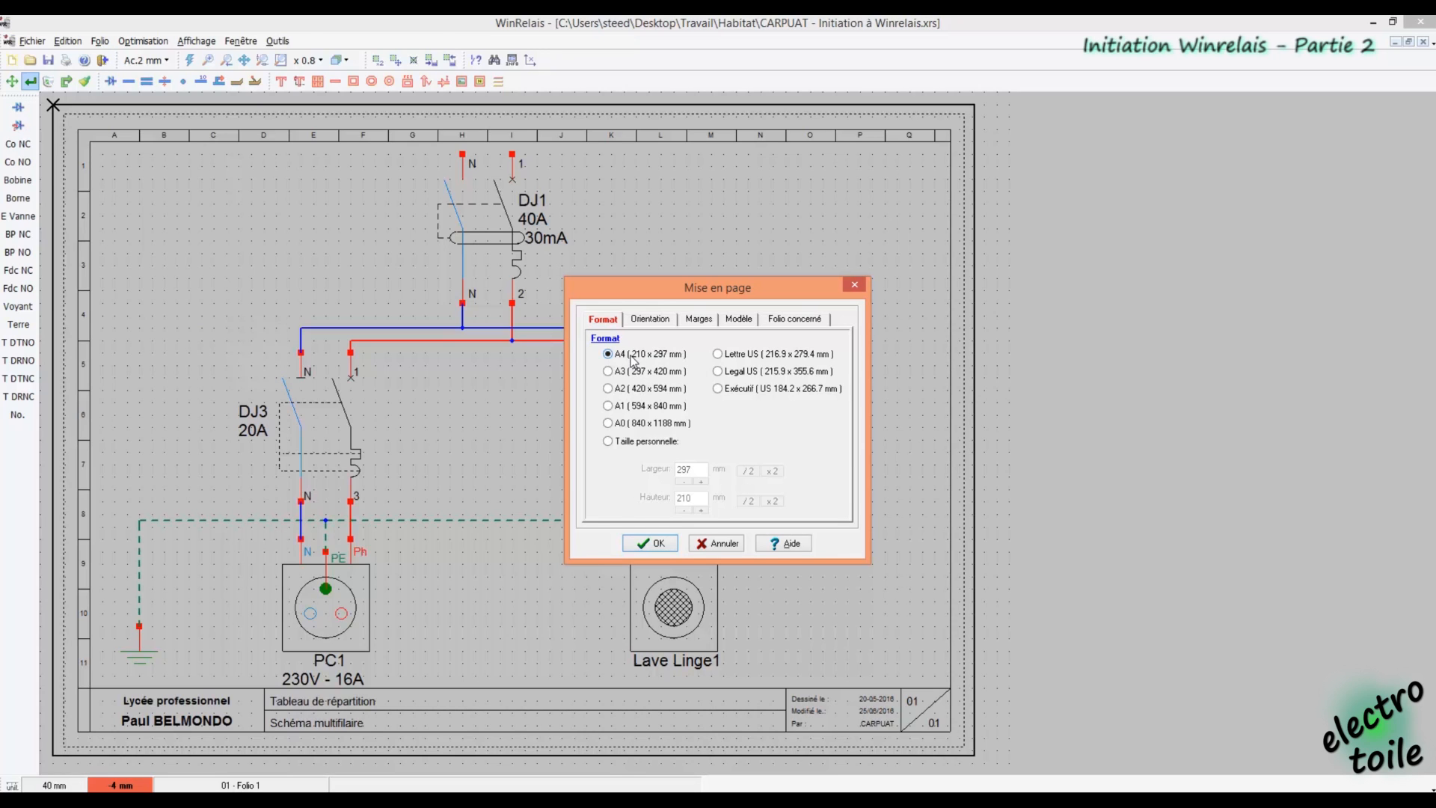
{"action": "left_click", "coordinate": [651, 320]}
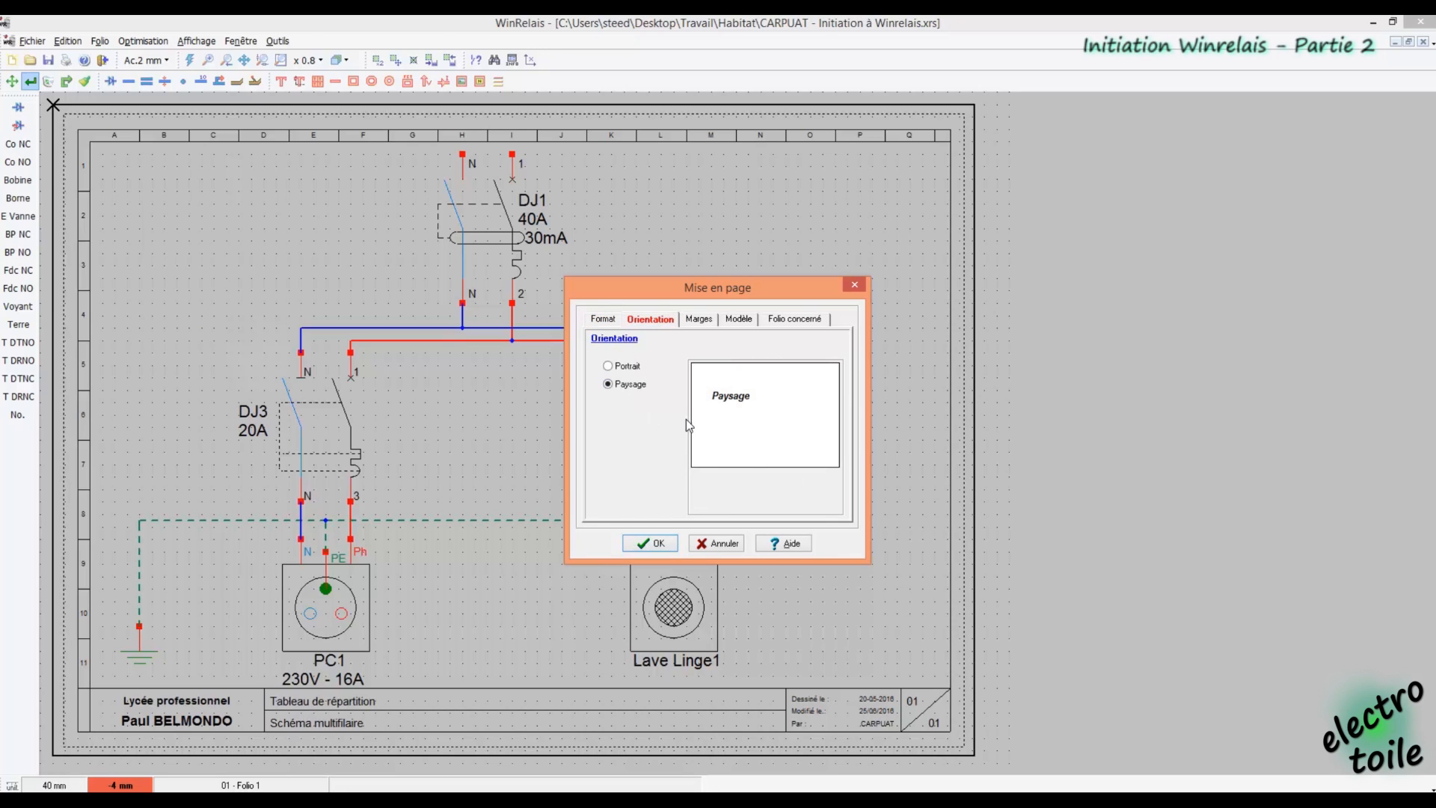
{"action": "left_click", "coordinate": [632, 370]}
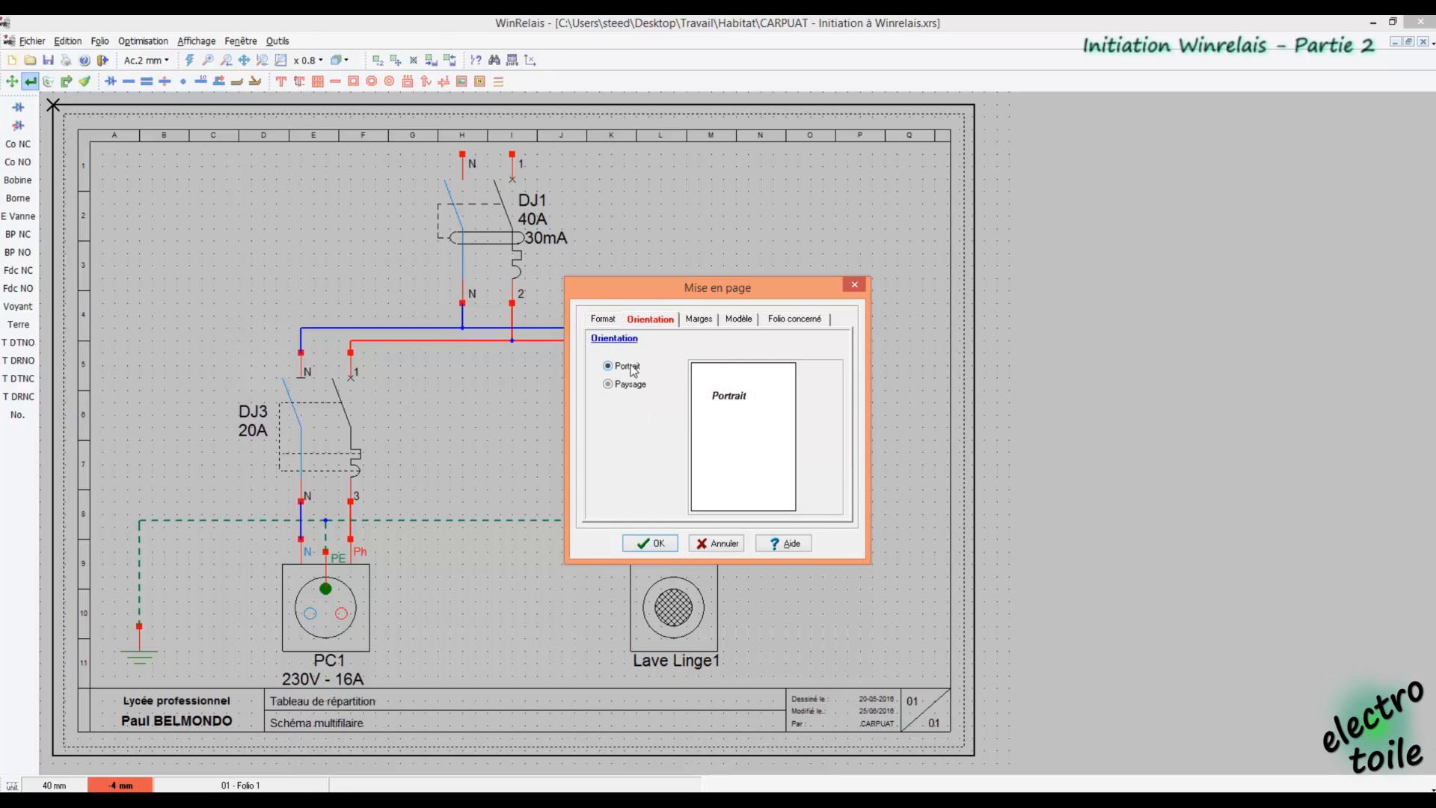
{"action": "left_click", "coordinate": [633, 385]}
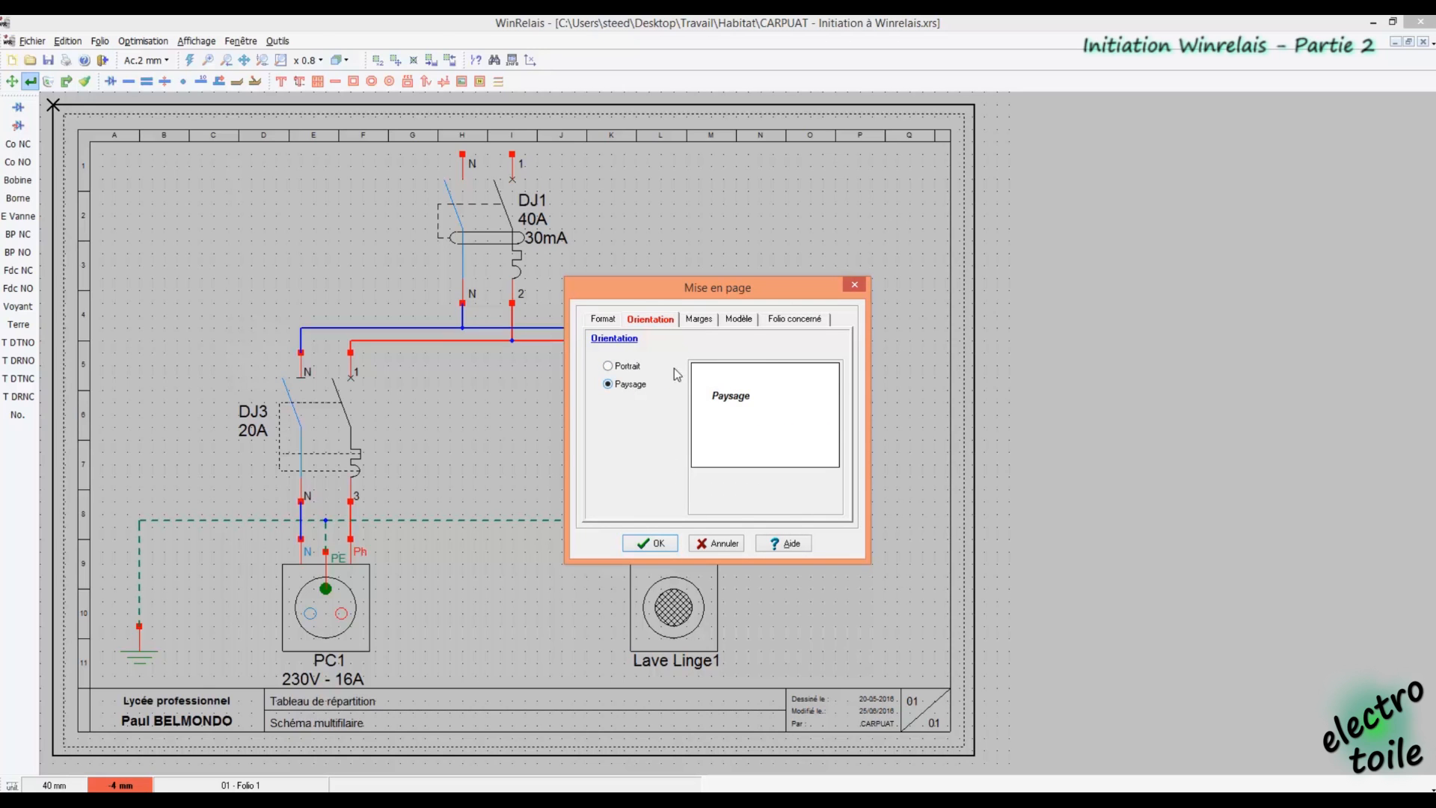
{"action": "left_click", "coordinate": [701, 320]}
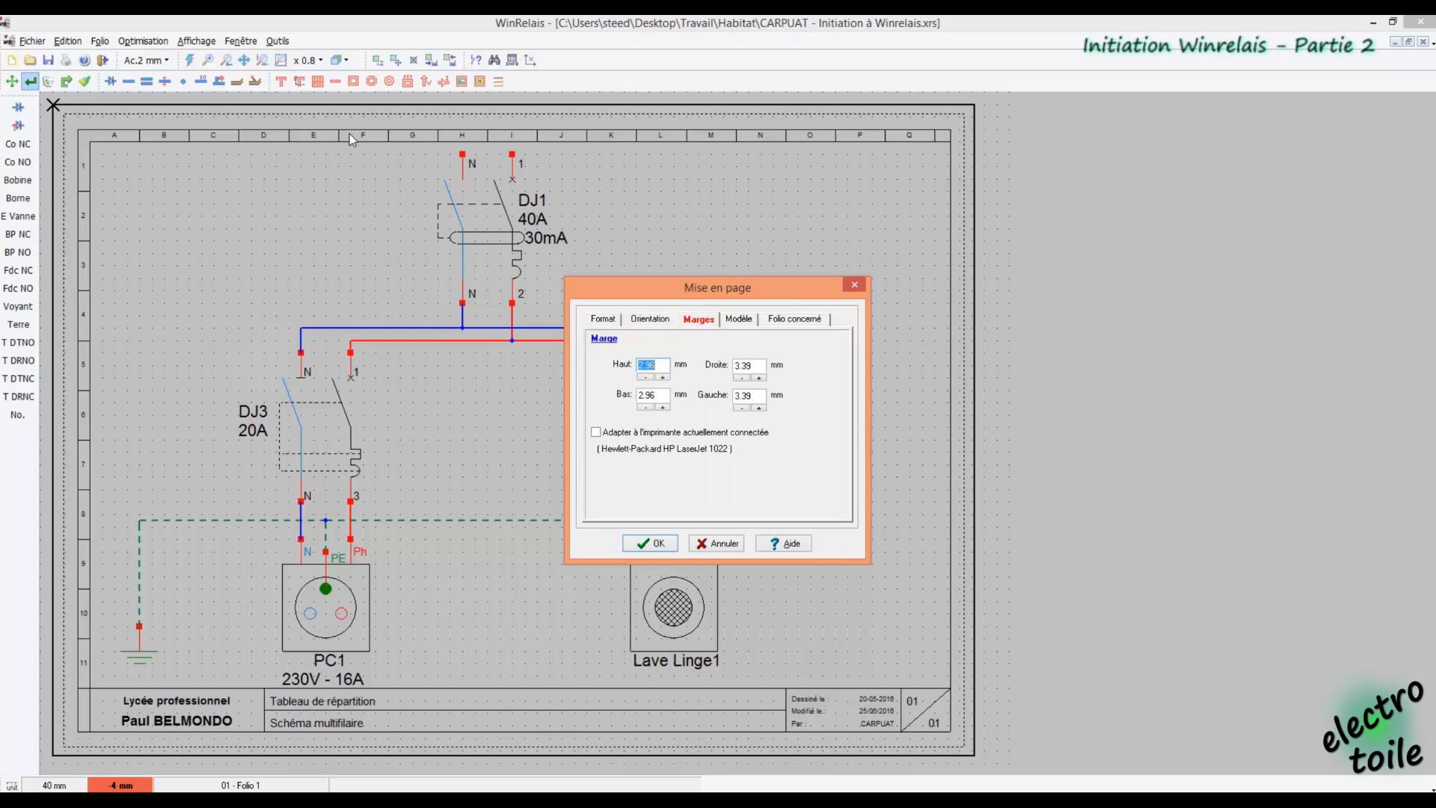
{"action": "left_click", "coordinate": [596, 433]}
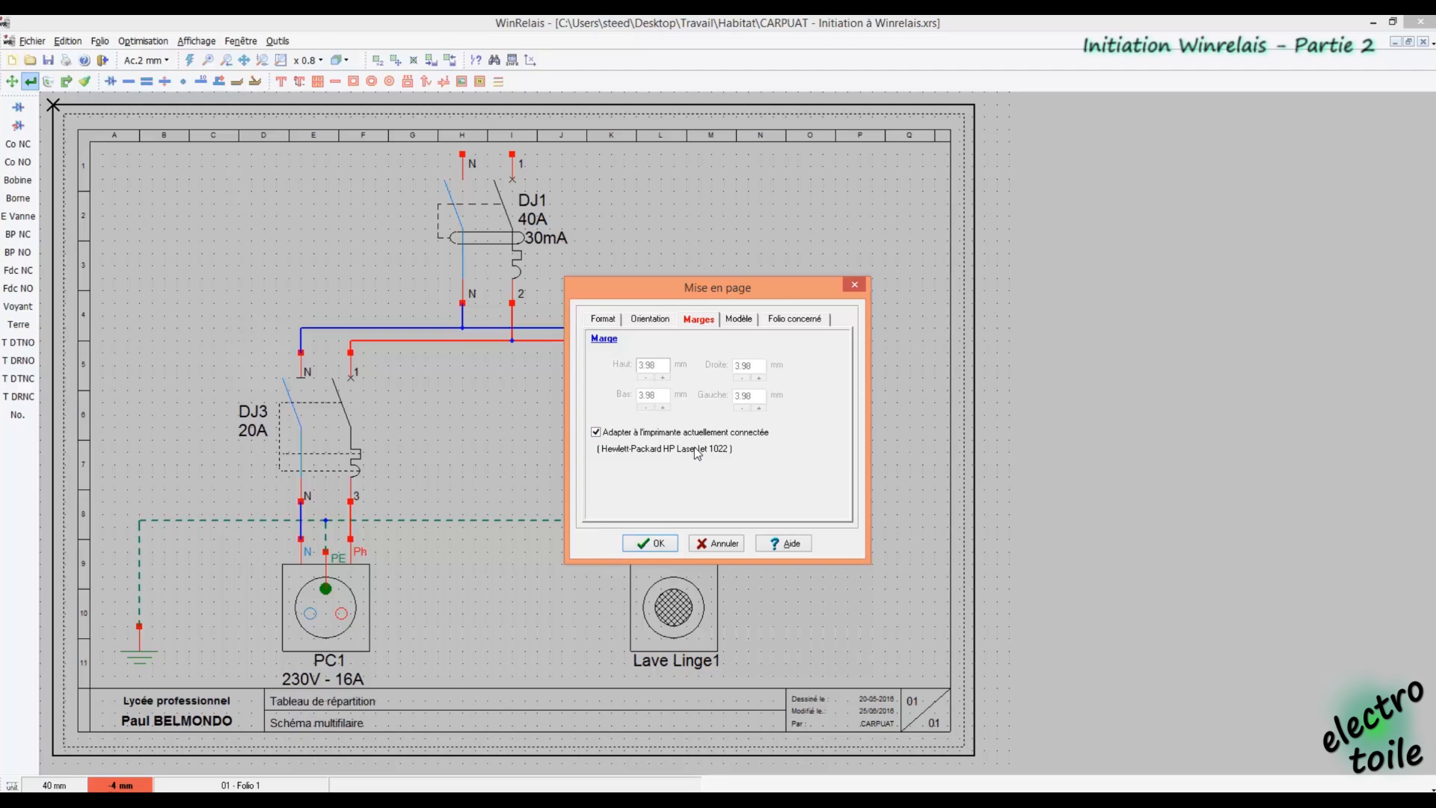
{"action": "left_click", "coordinate": [740, 319]}
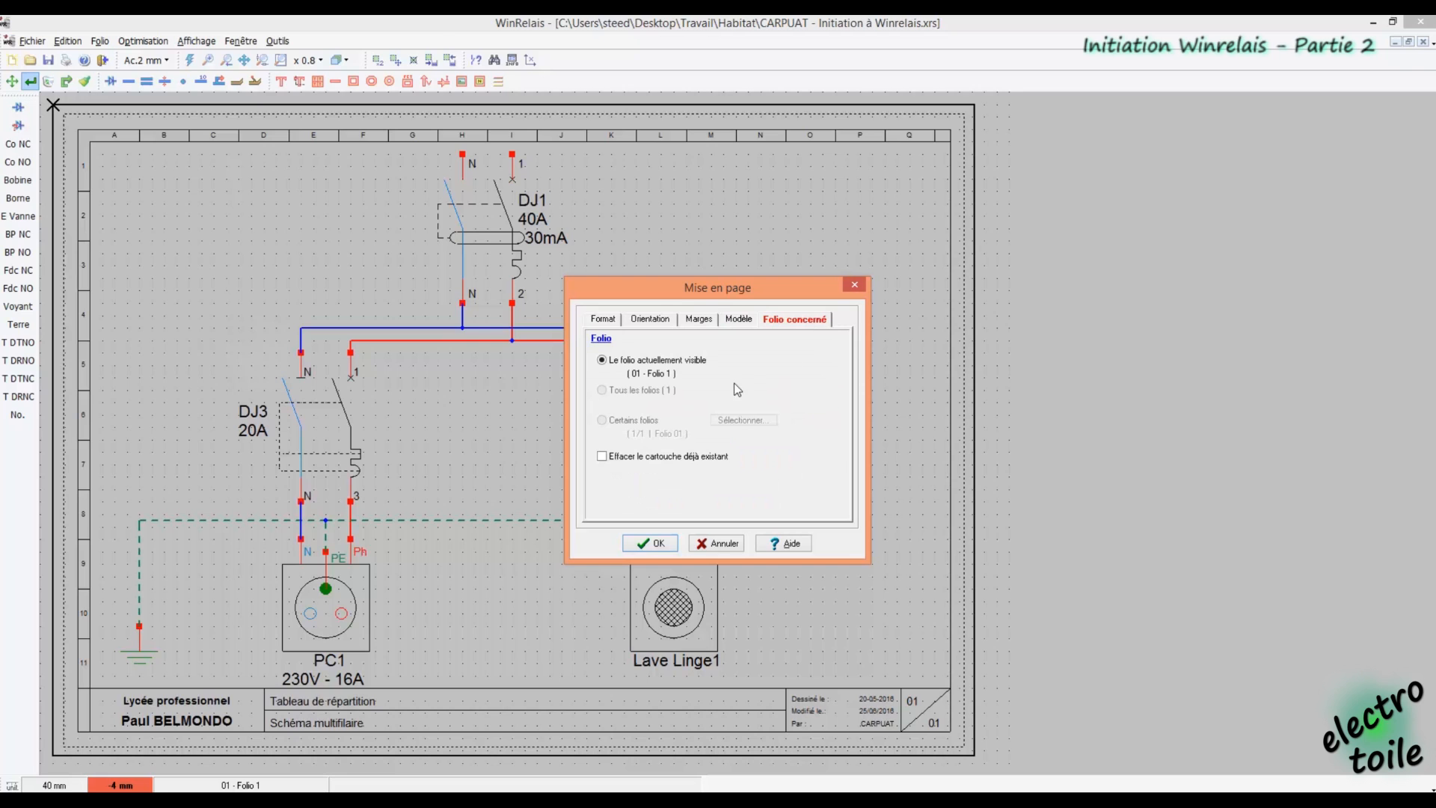
{"action": "left_click", "coordinate": [650, 544]}
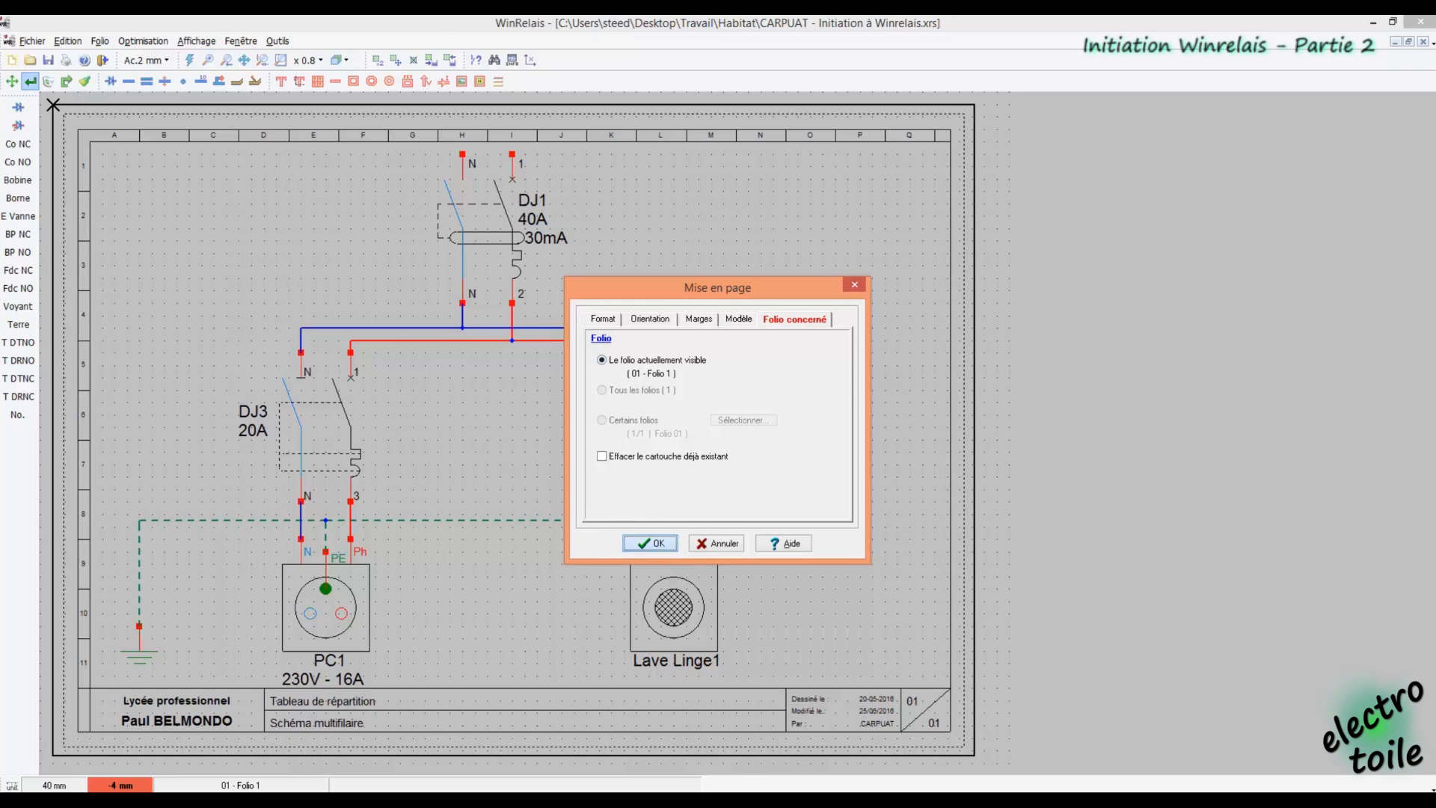
Set up printing of the visible folio in black and white (En noir et blanc), respecting the defined page layout
{"action": "left_click", "coordinate": [30, 41]}
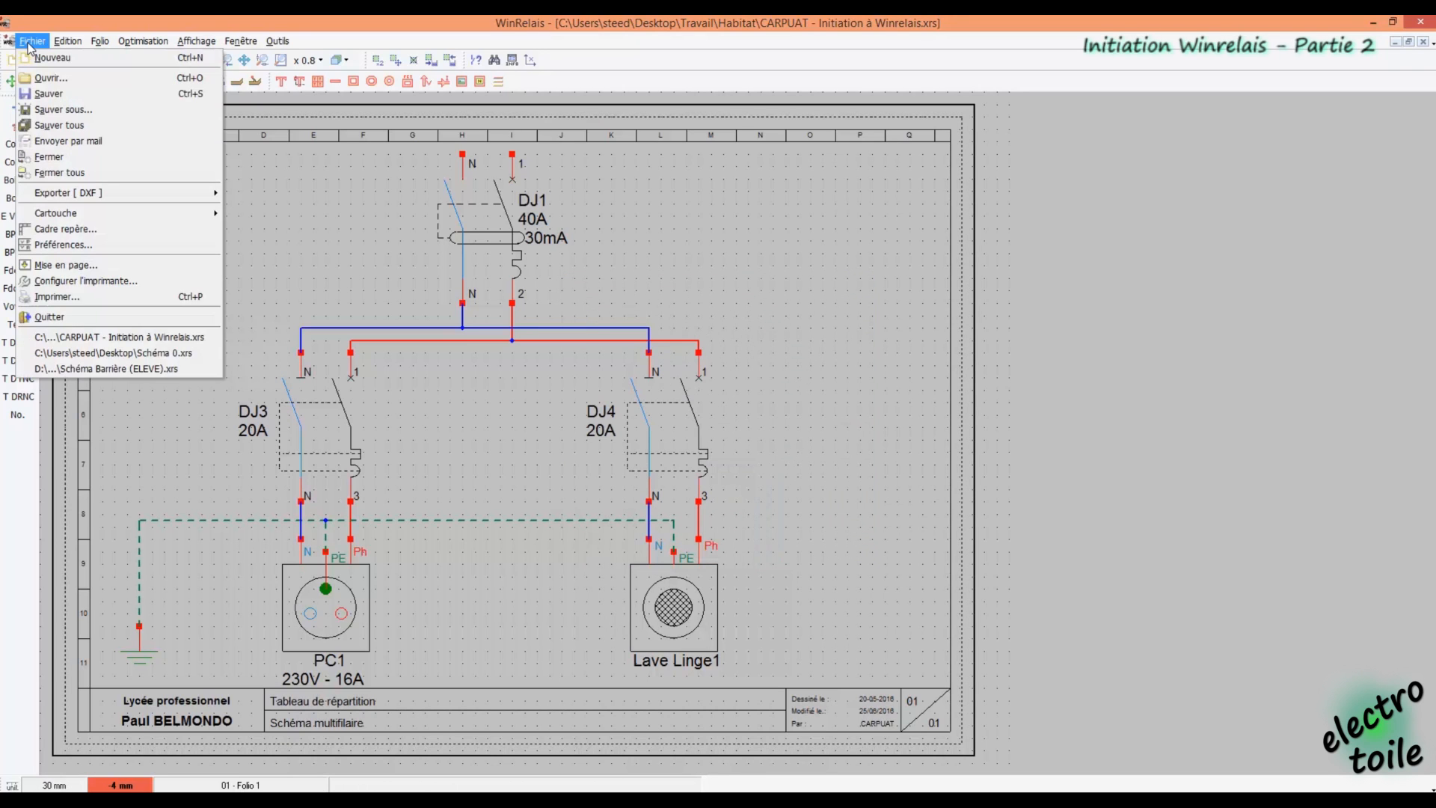
{"action": "left_click", "coordinate": [79, 296]}
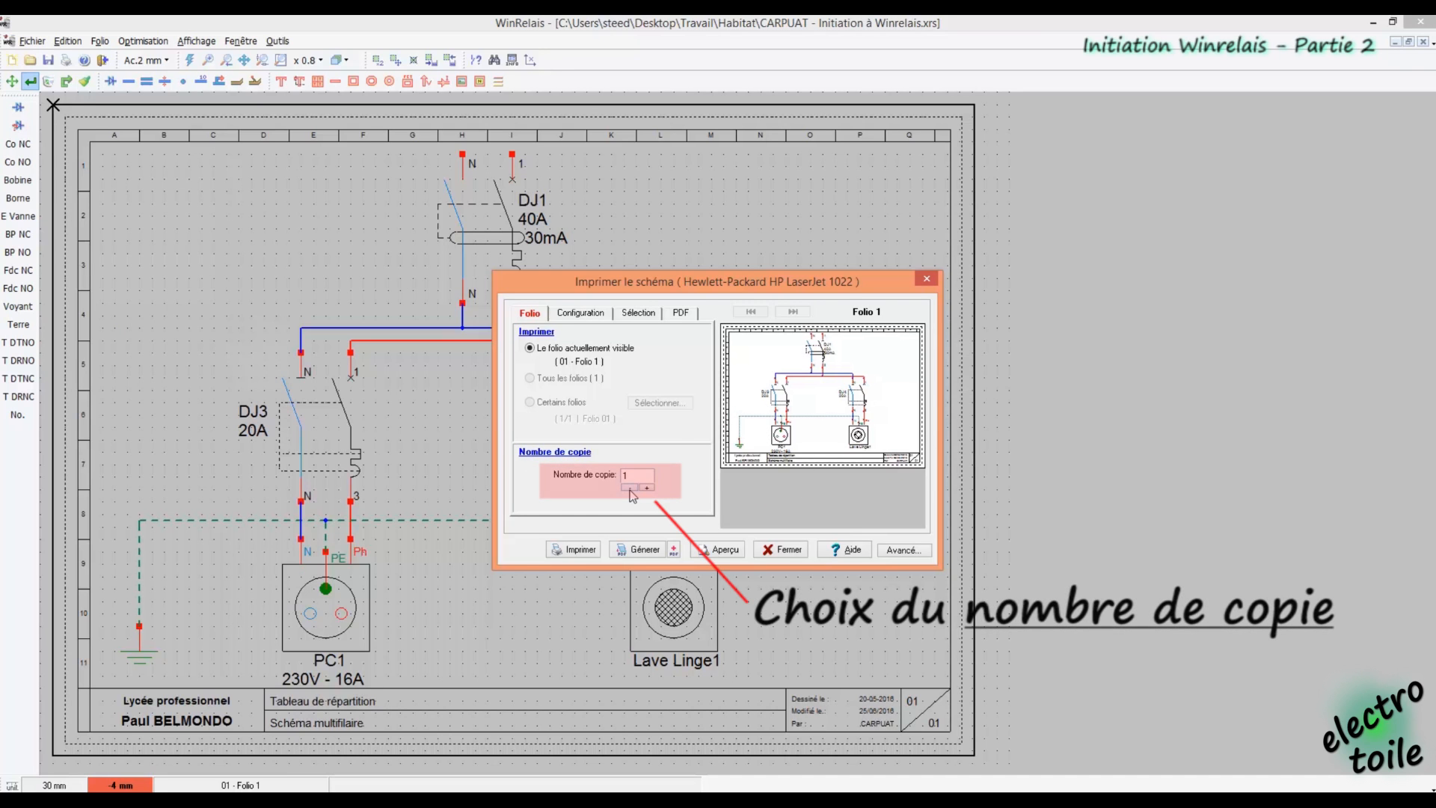
{"action": "left_click", "coordinate": [582, 313]}
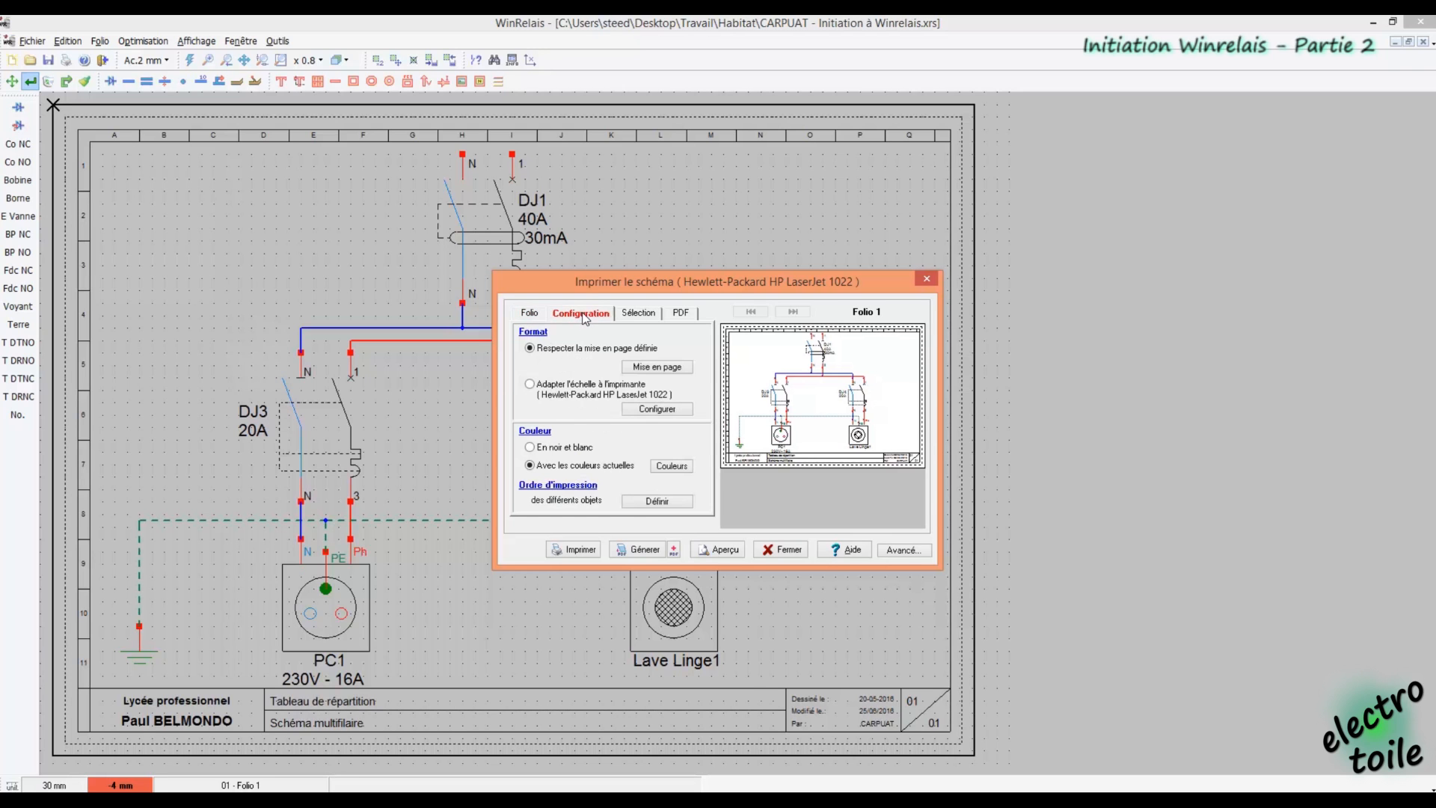
{"action": "left_click", "coordinate": [546, 451]}
{"action": "left_click", "coordinate": [559, 468]}
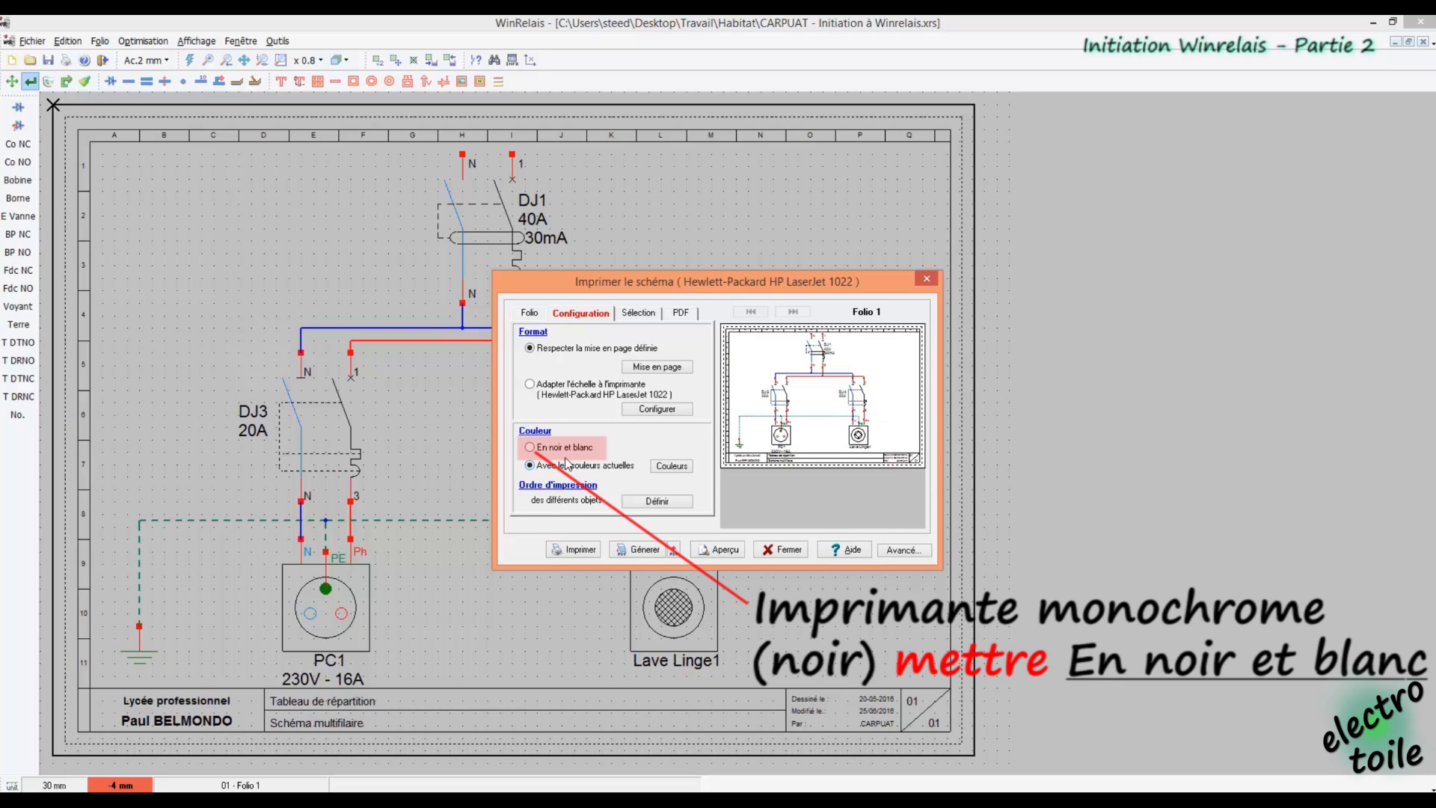
{"action": "left_click", "coordinate": [568, 451]}
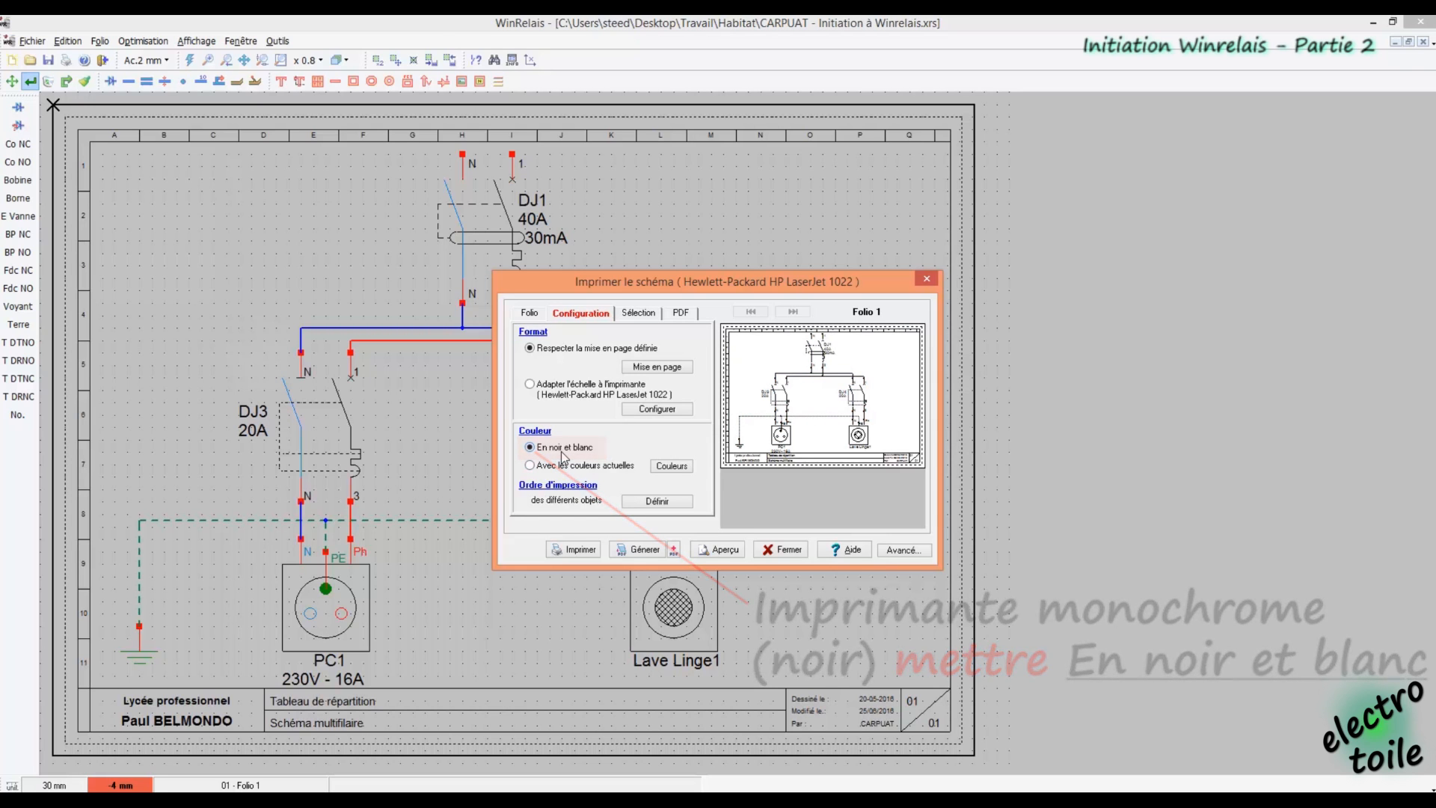
Review the PDF and object selection print options, send the schematic to the printer and acknowledge the missing-font warning
{"action": "left_click", "coordinate": [643, 314]}
{"action": "left_click", "coordinate": [681, 314]}
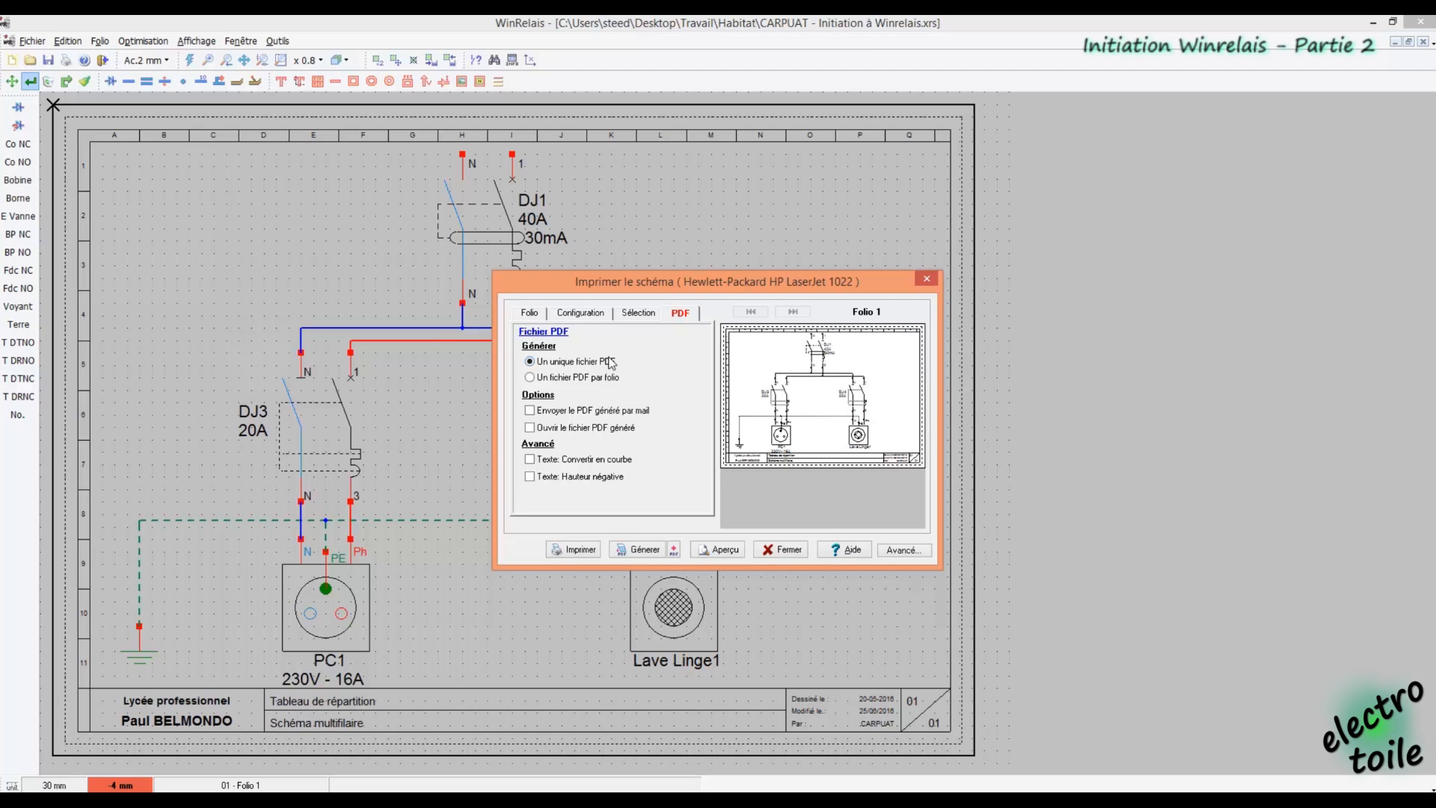
{"action": "left_click", "coordinate": [638, 314]}
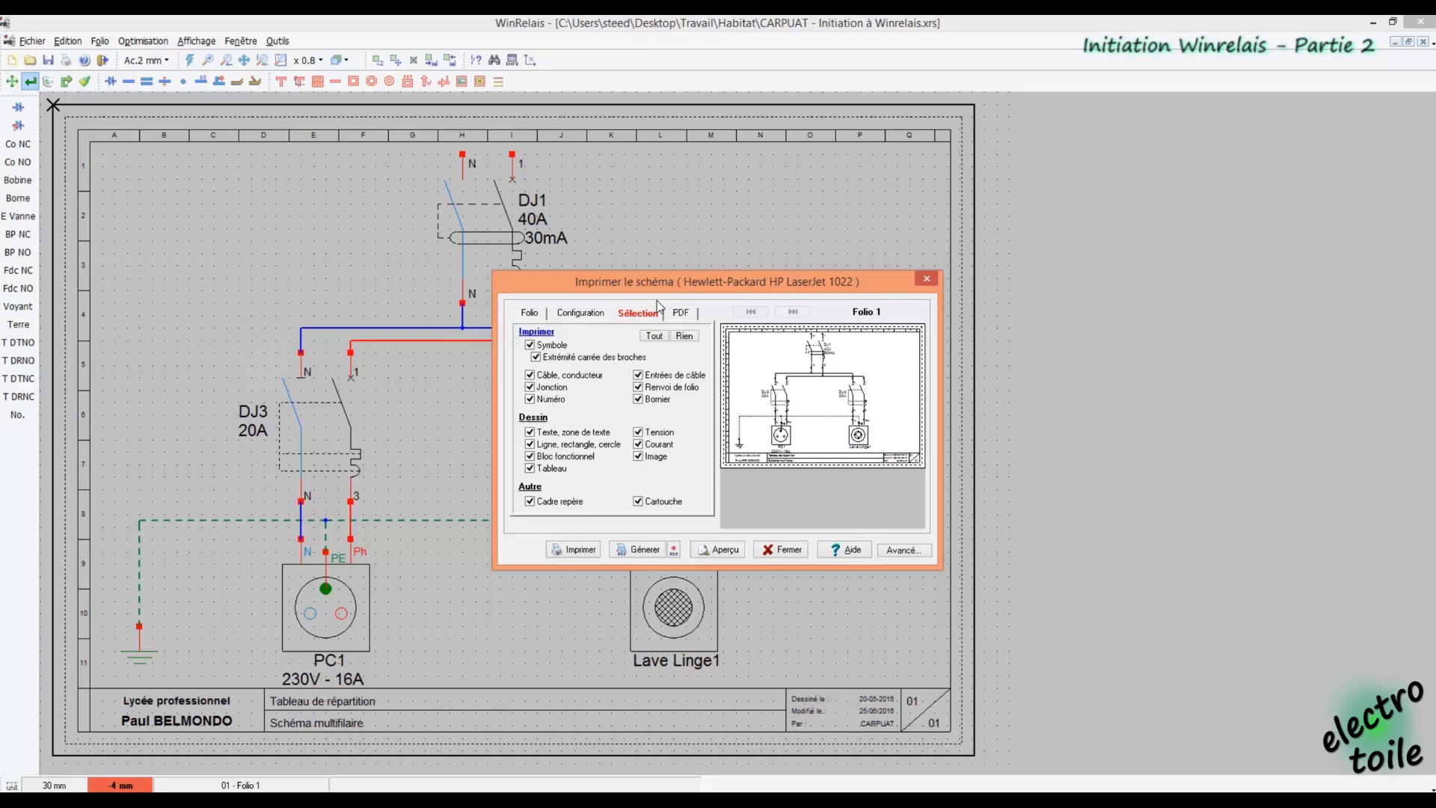
{"action": "left_click", "coordinate": [578, 552]}
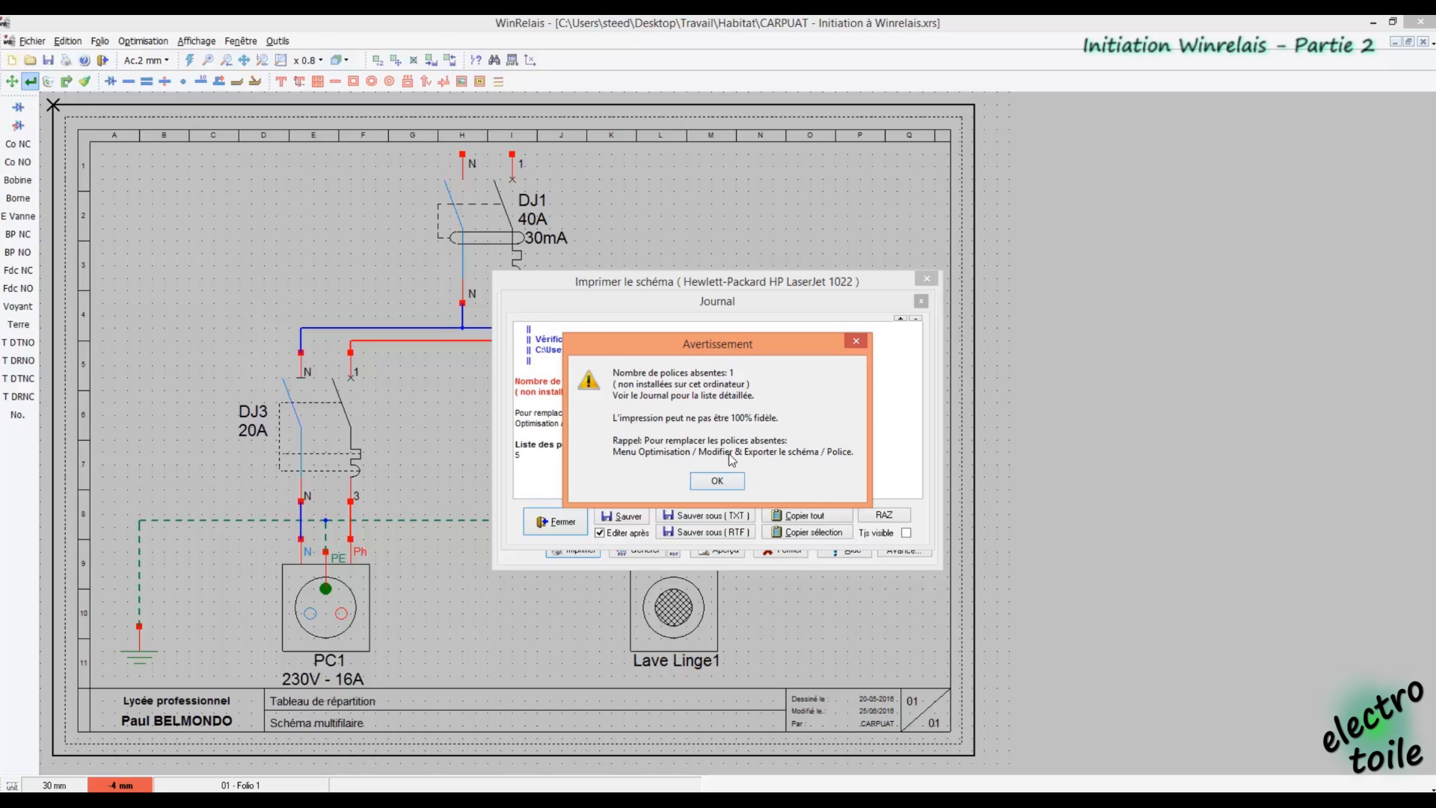
{"action": "left_click", "coordinate": [731, 484]}
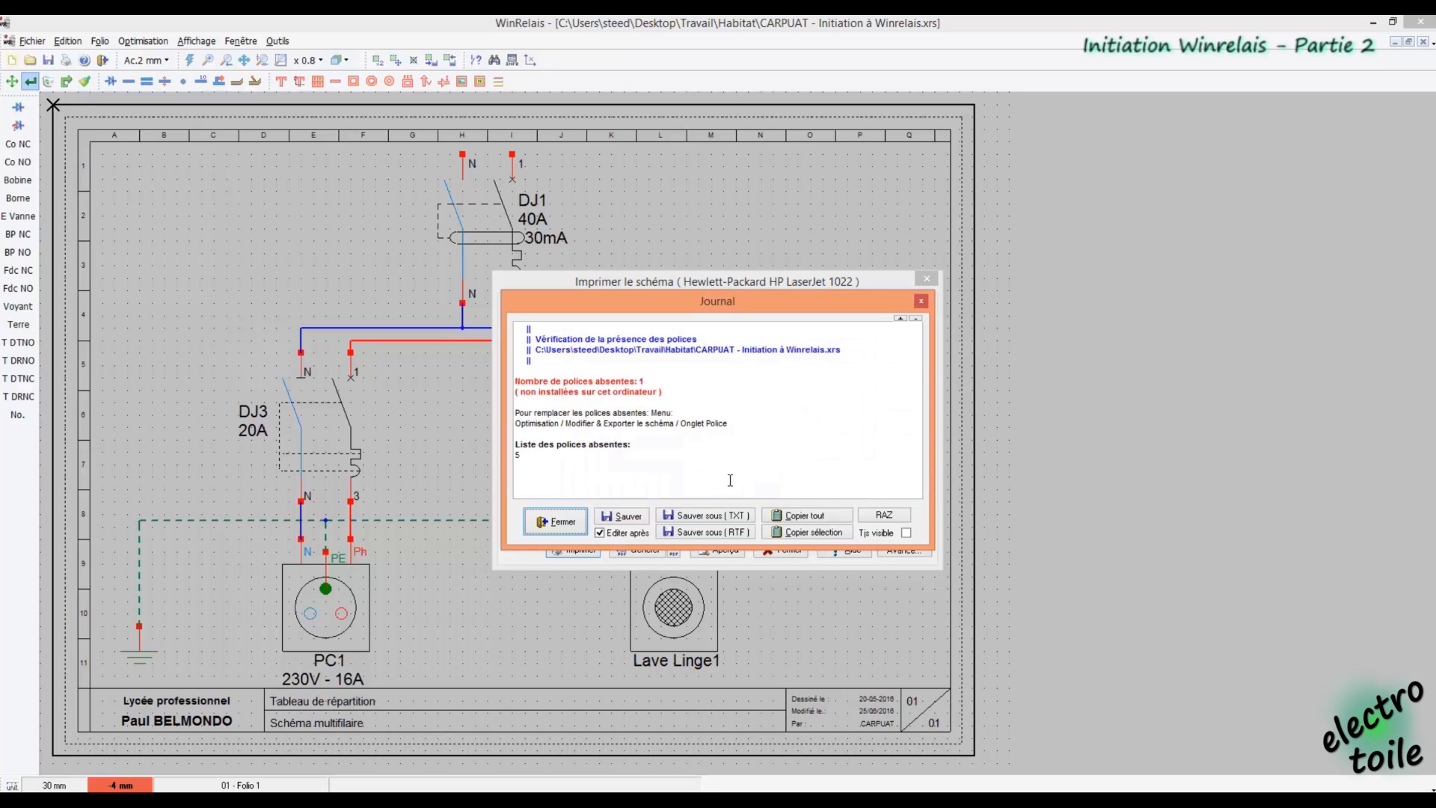